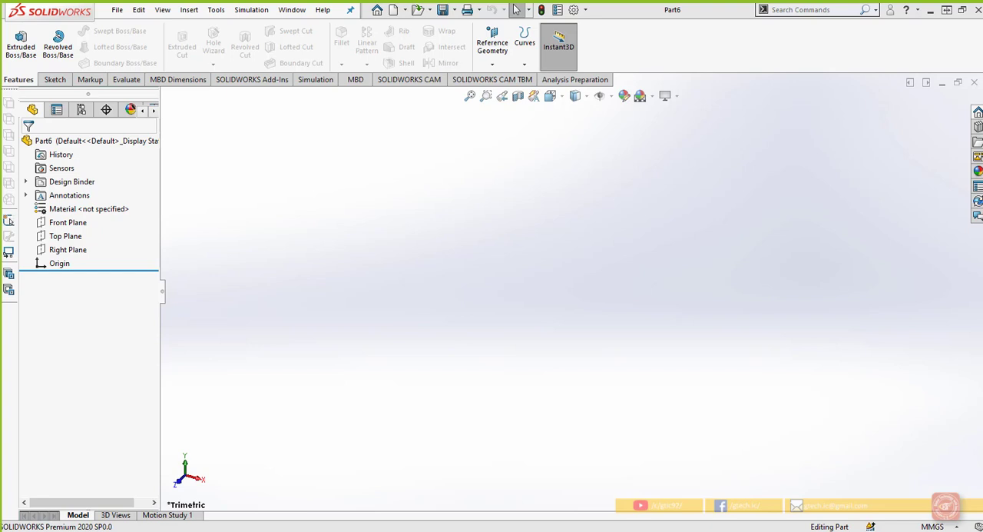
Sketch a center rectangle 95 mm wide and 85 mm high on the Front Plane, centred on the origin
left_click(54, 80)
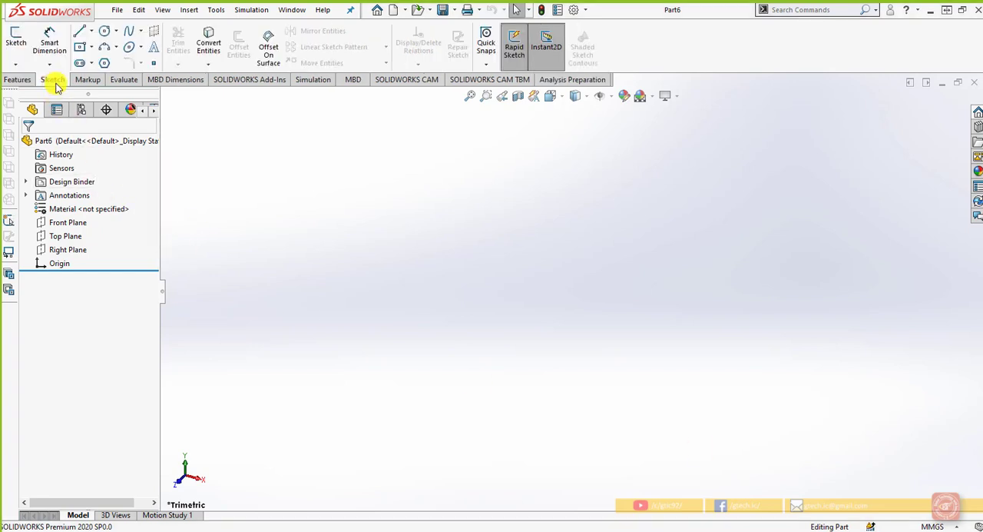
left_click(15, 64)
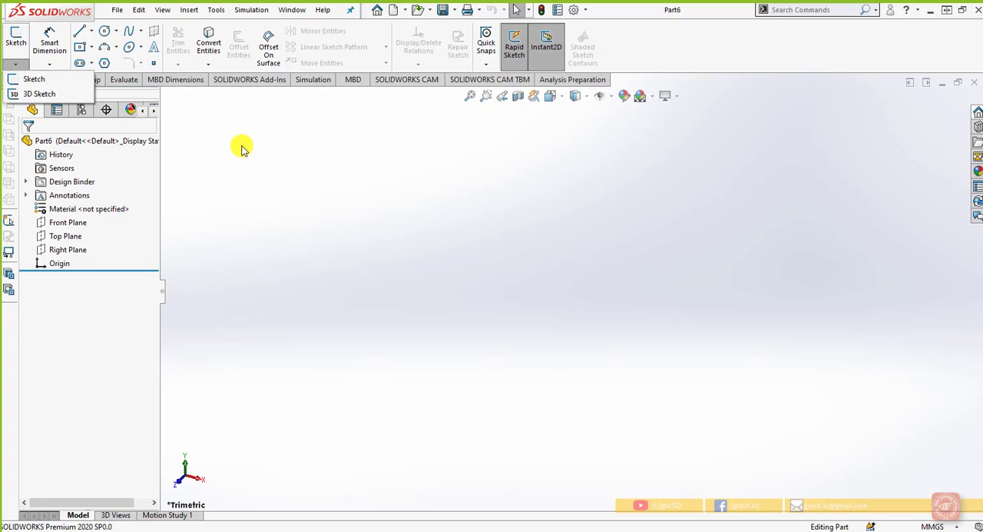
left_click(77, 223)
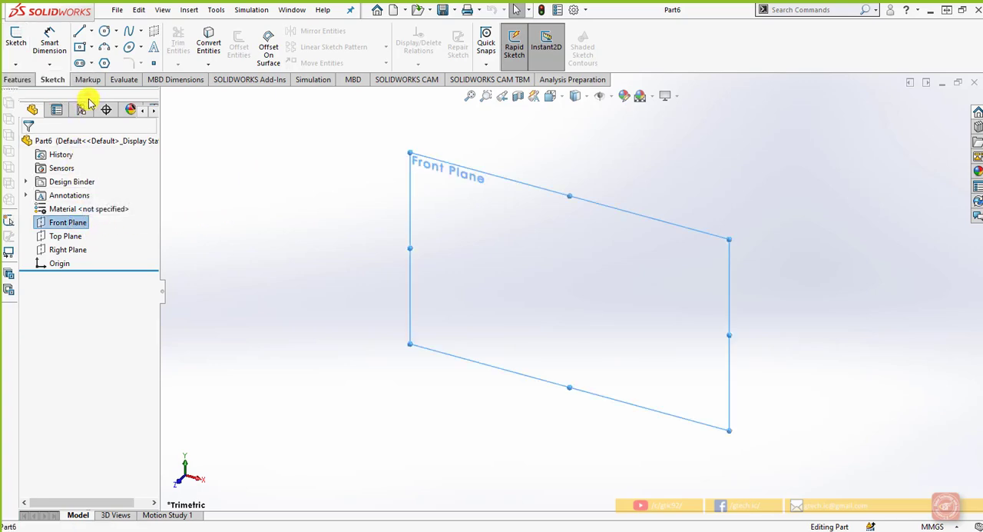
left_click(82, 48)
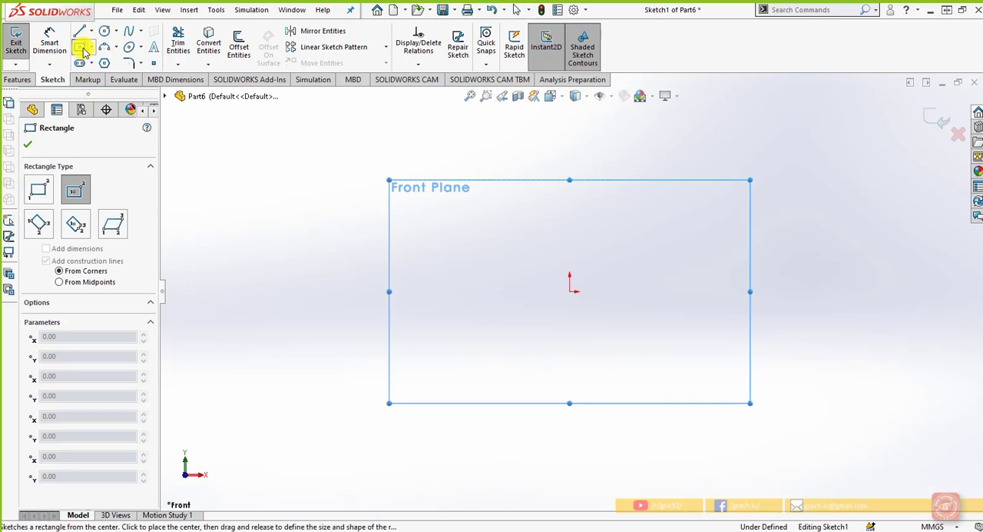
left_click(569, 291)
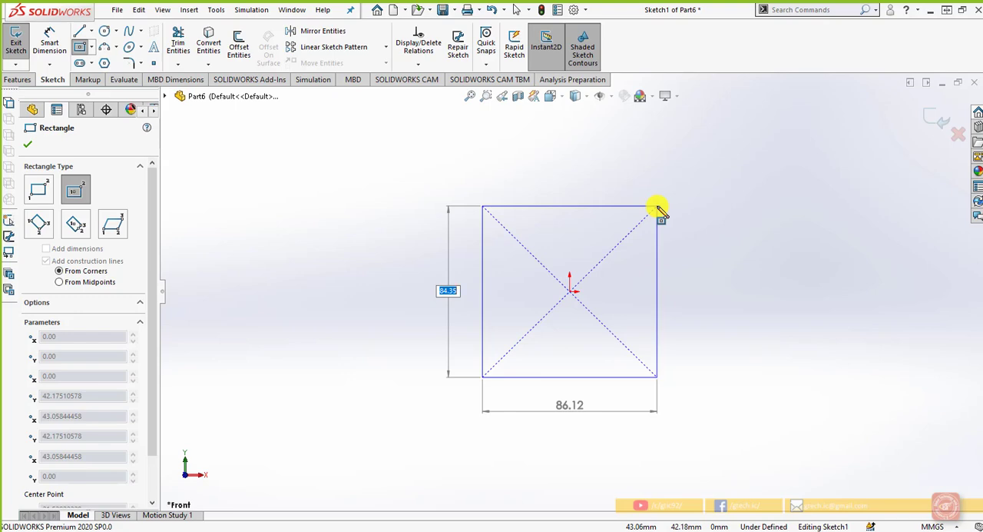
type("85")
key("Tab")
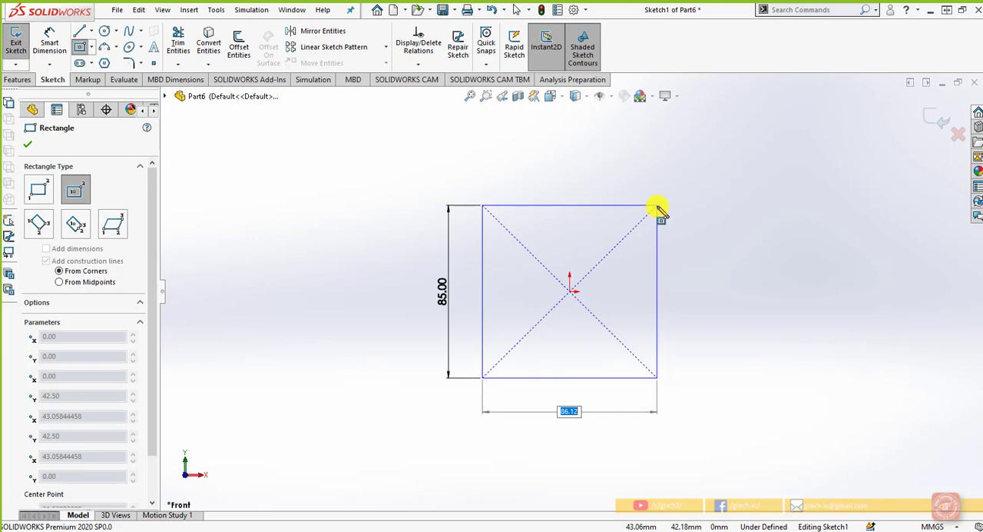
type("95")
key("Return")
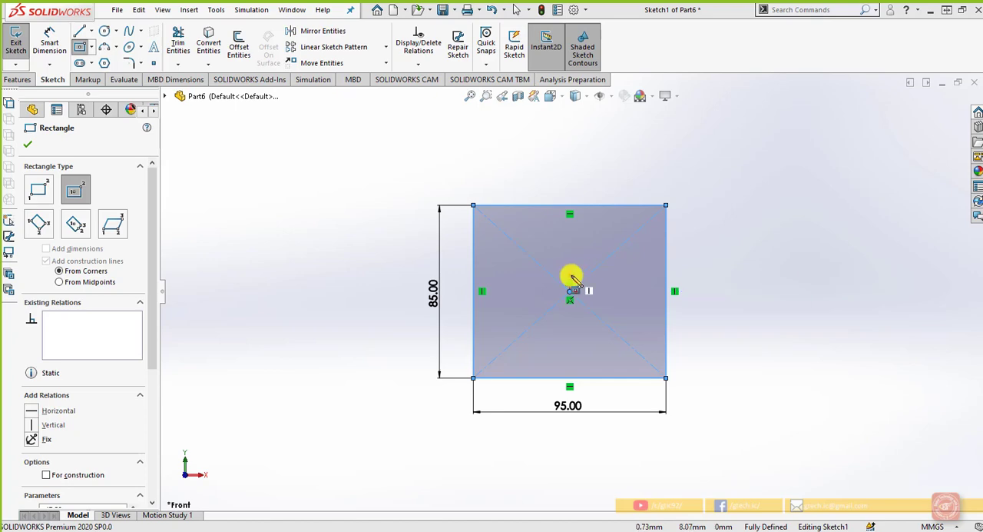
left_click(21, 146)
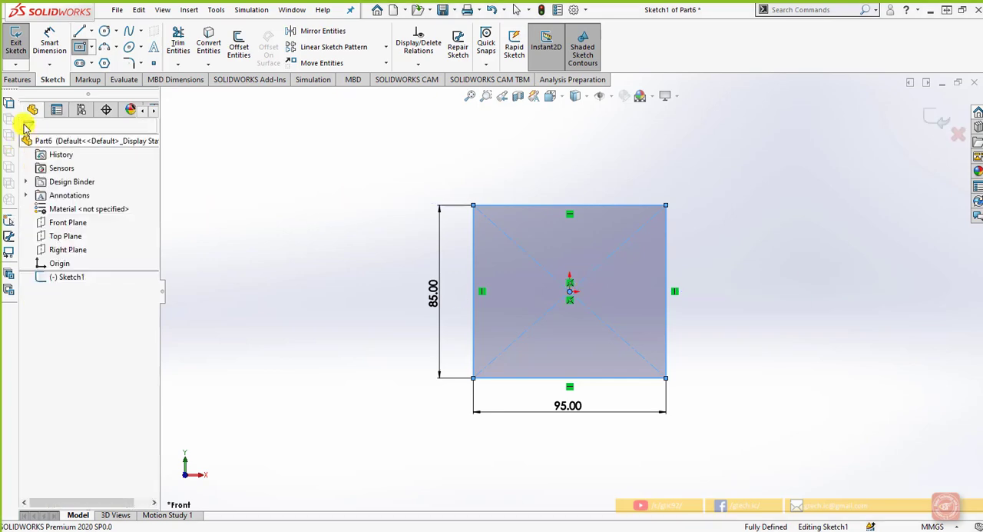
Extrude the rectangle sketch 100 mm as a boss using the Mid Plane end condition
left_click(16, 79)
left_click(21, 54)
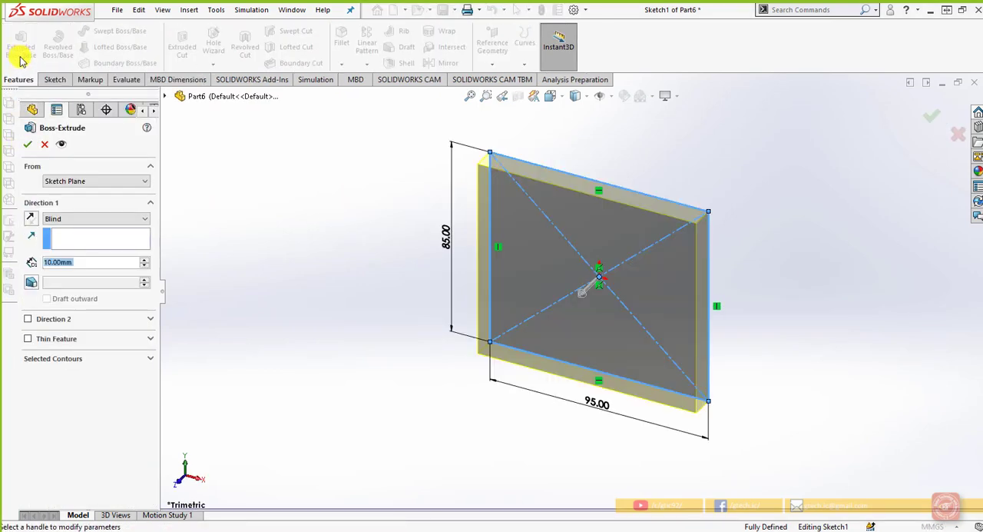
left_click(119, 218)
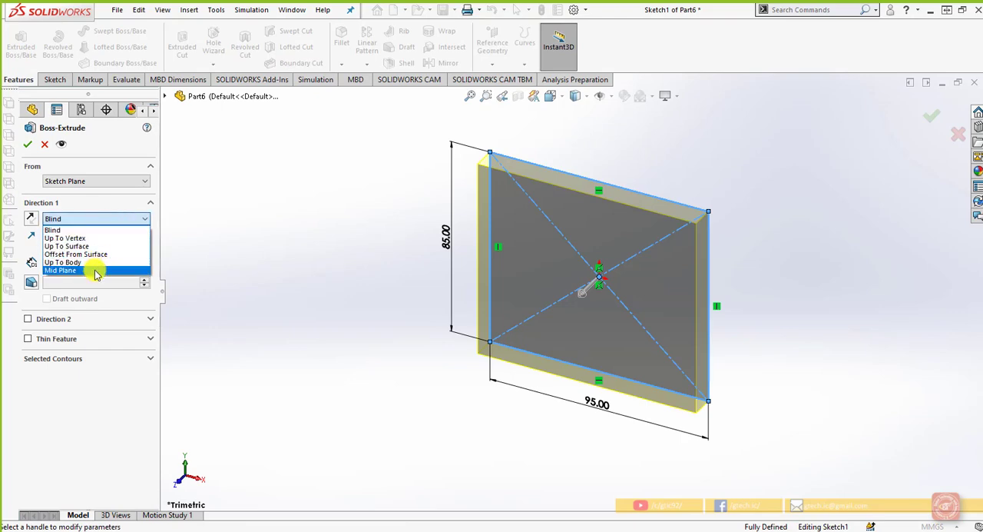
left_click(115, 269)
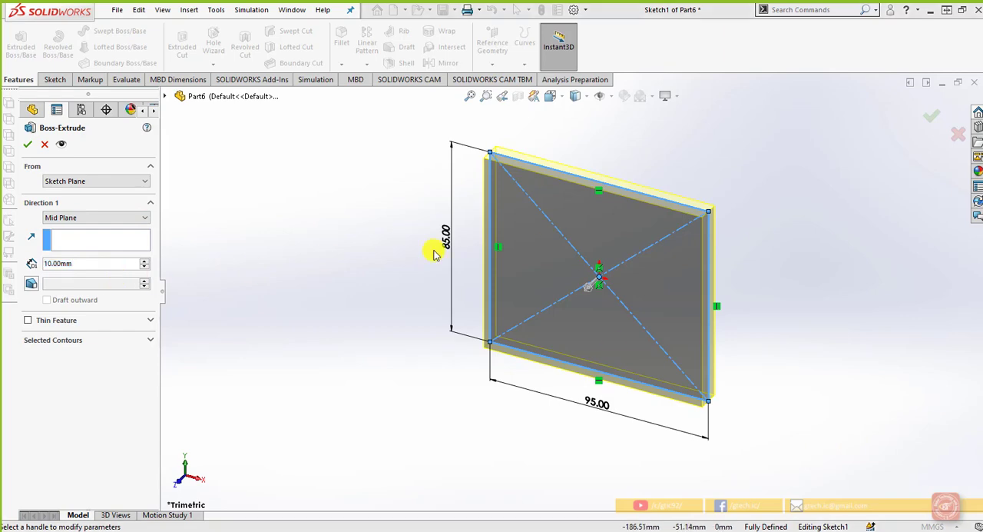
left_click(67, 263)
type("100")
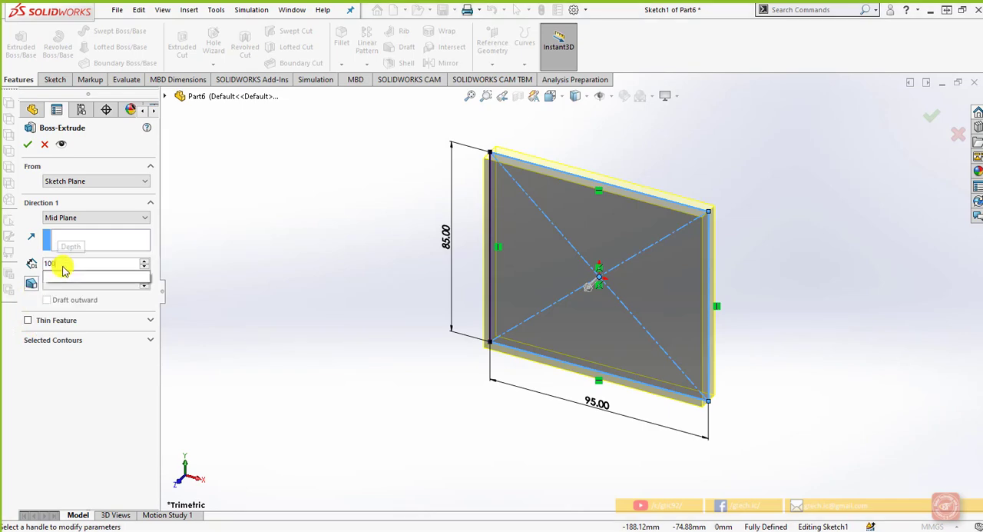
key("Return")
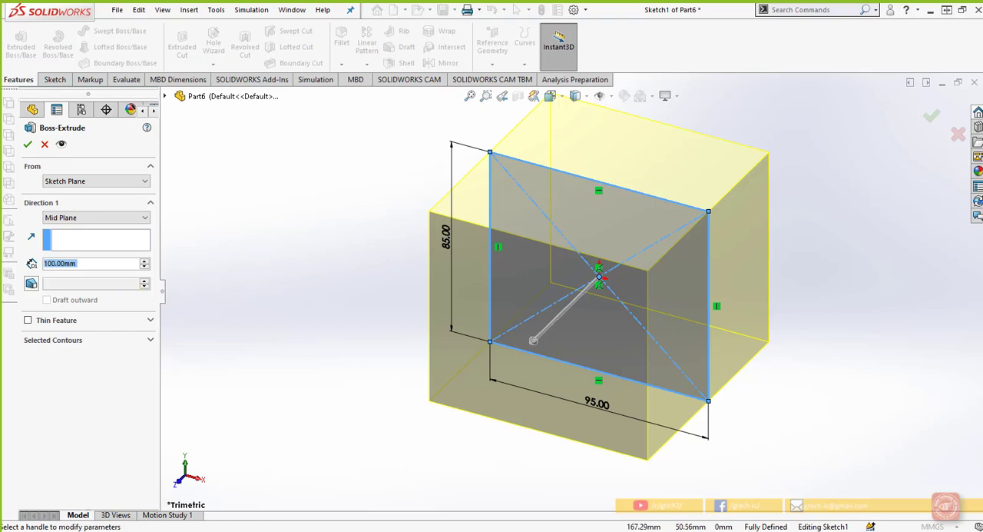
left_click(24, 145)
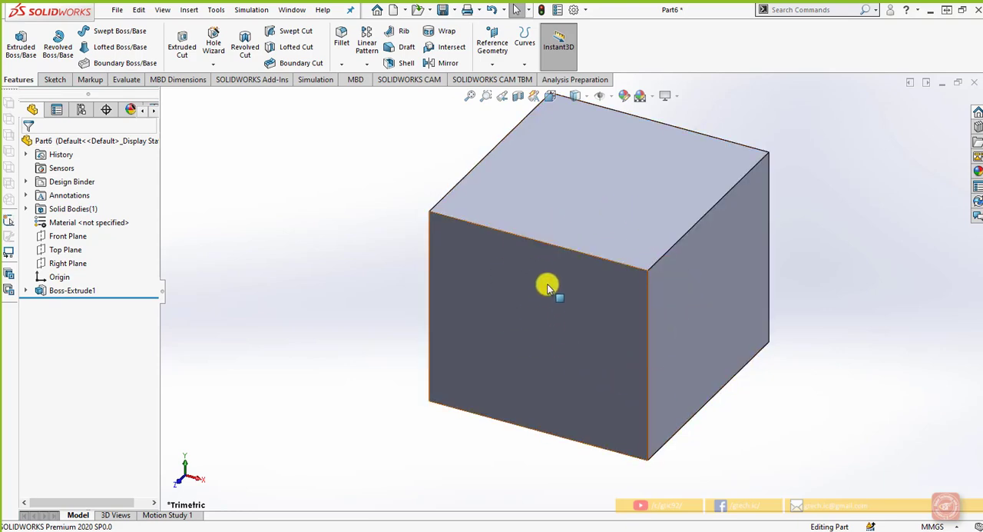
scroll(669, 365, "up", 1)
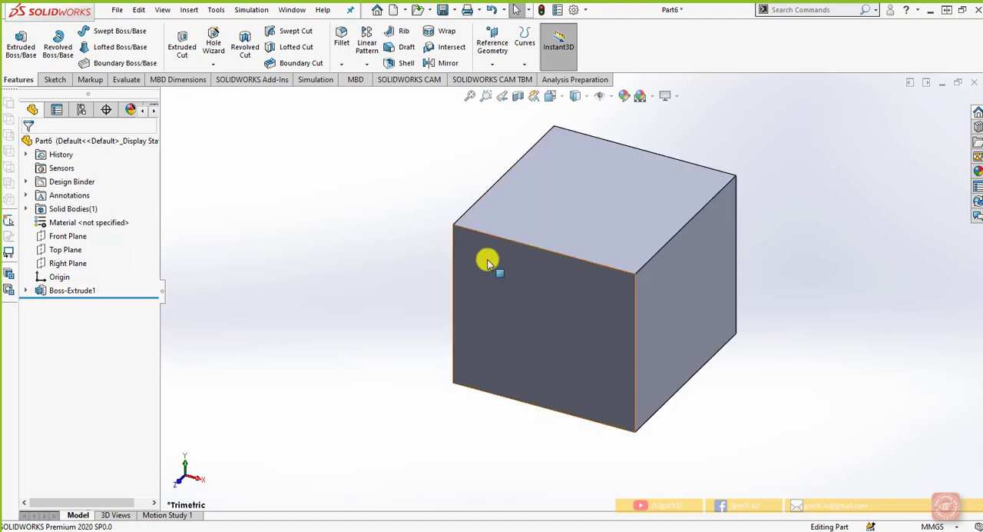
Edit the block's boss extrusion and set its mid-plane depth to 200 mm
left_click(25, 291)
right_click(71, 303)
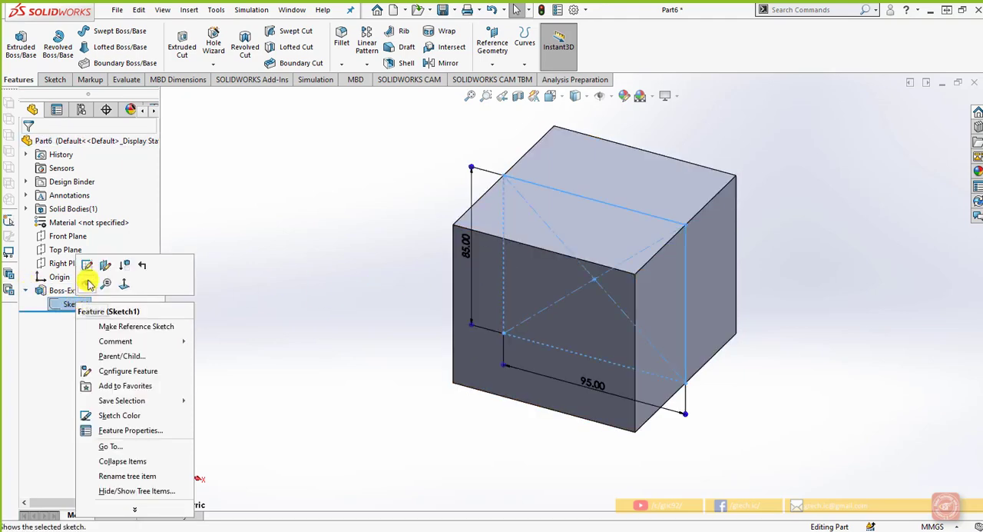
left_click(68, 304)
right_click(61, 280)
left_click(59, 291)
left_click(57, 291)
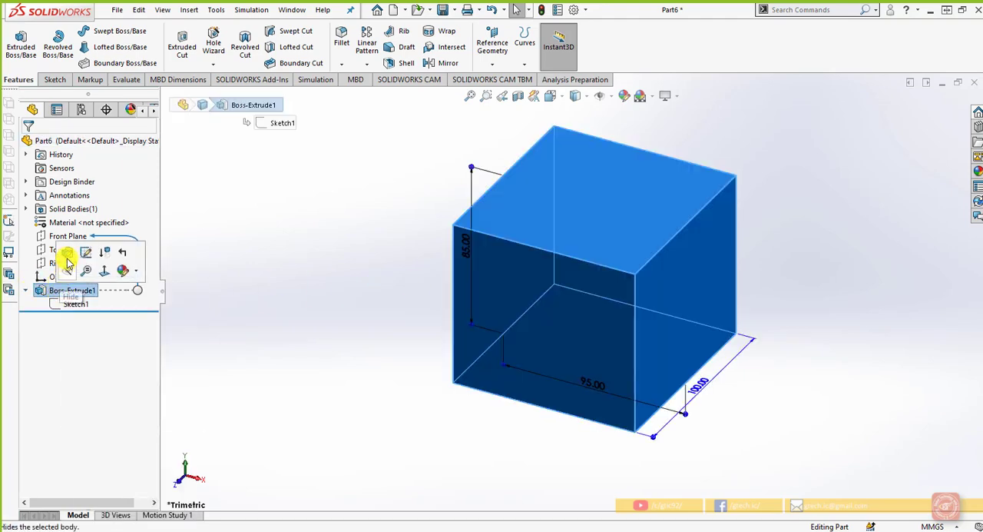
left_click(68, 254)
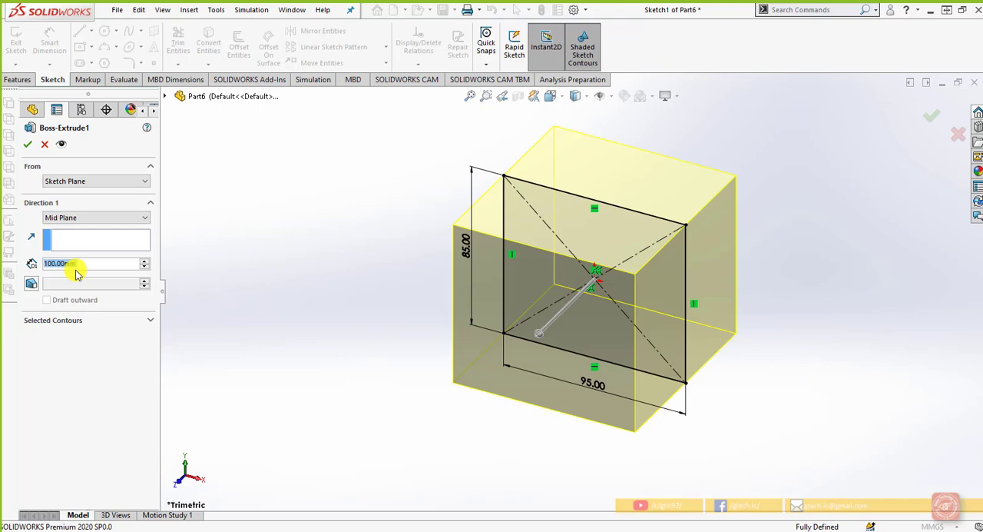
type("3")
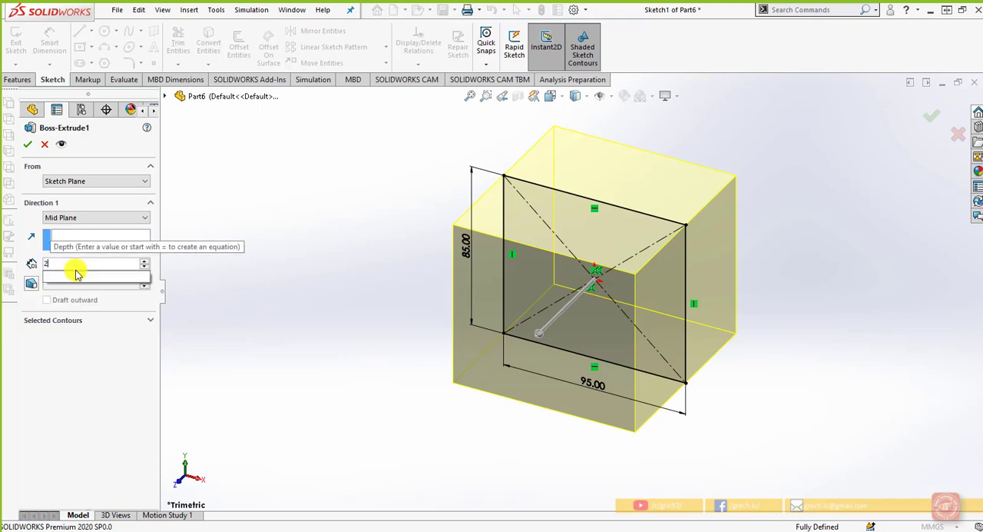
type("00")
key("Return")
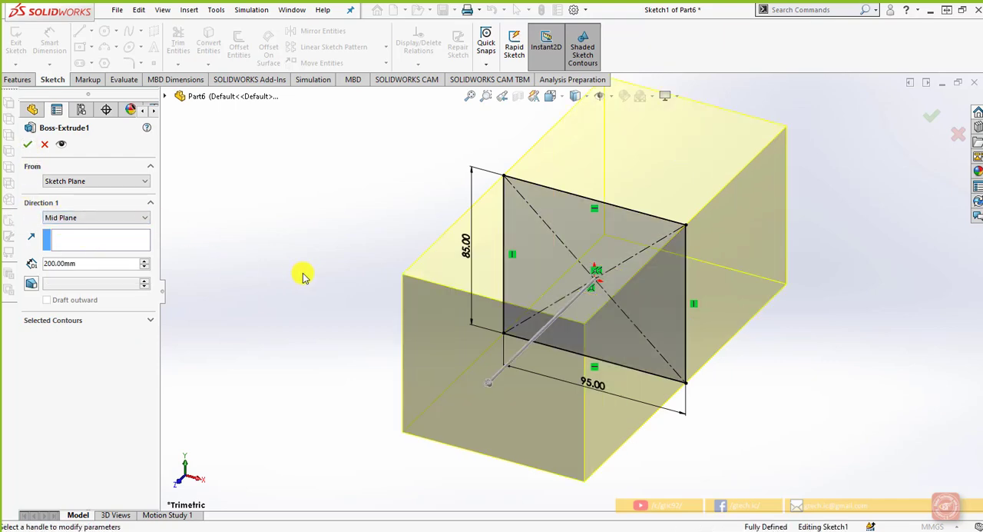
left_click(28, 144)
left_click(293, 266)
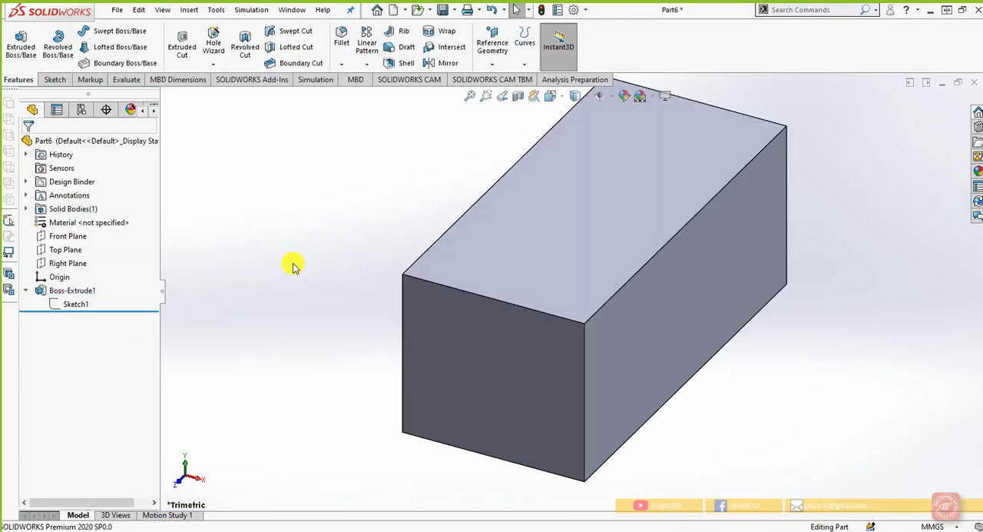
key("f")
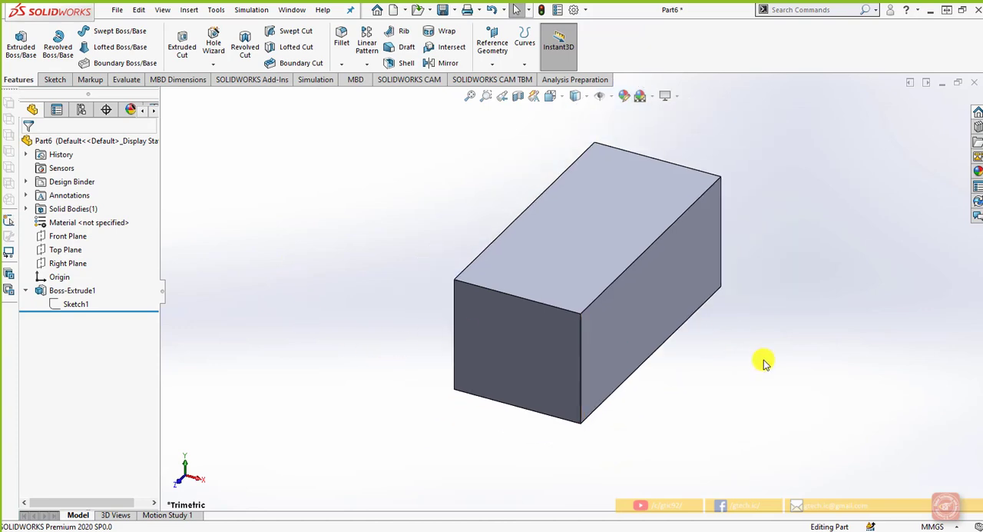
Compare the available sketch types with and without the block's extrusion feature selected
left_click(57, 83)
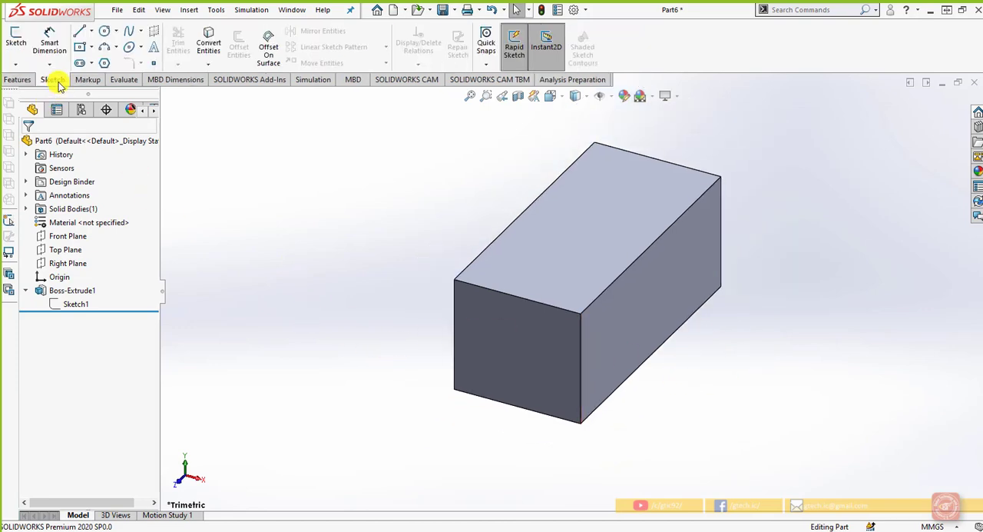
left_click(15, 63)
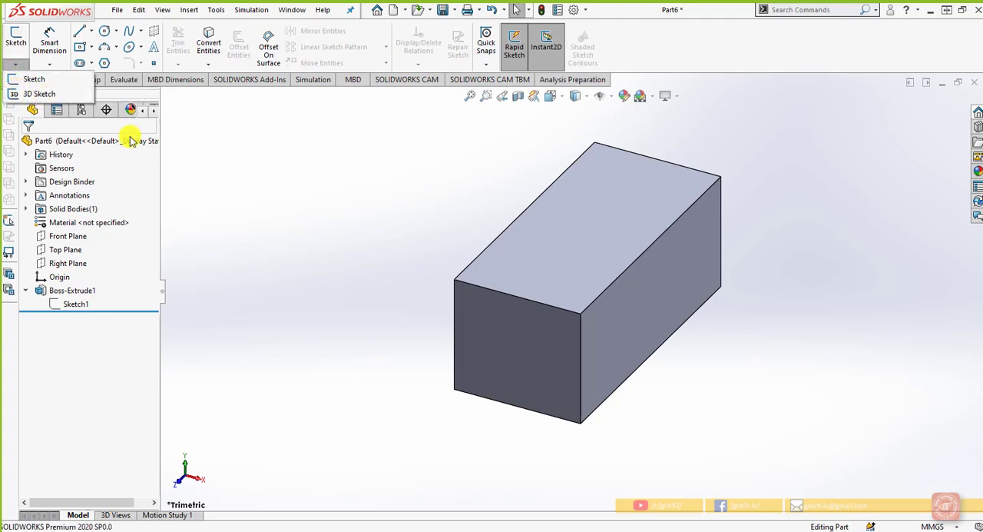
left_click(297, 236)
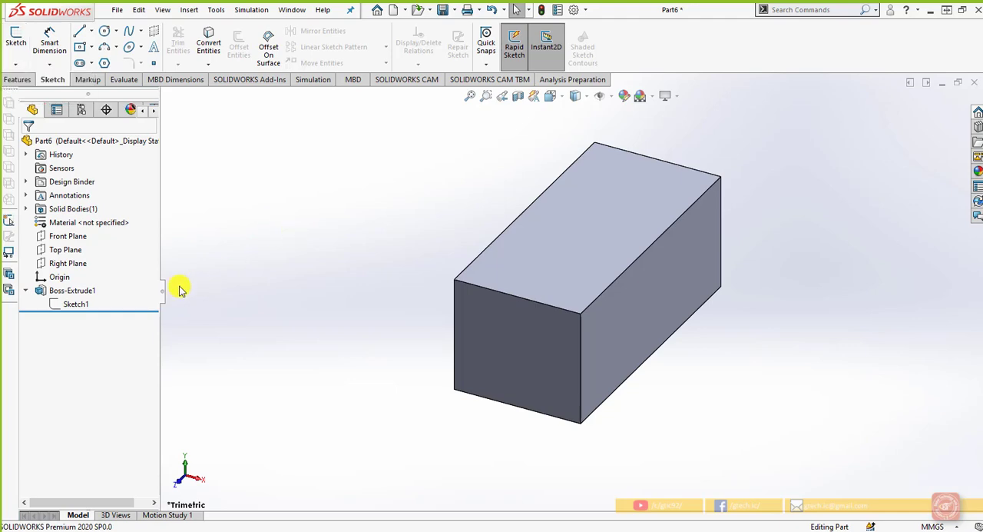
right_click(83, 292)
left_click(464, 289)
left_click(424, 278)
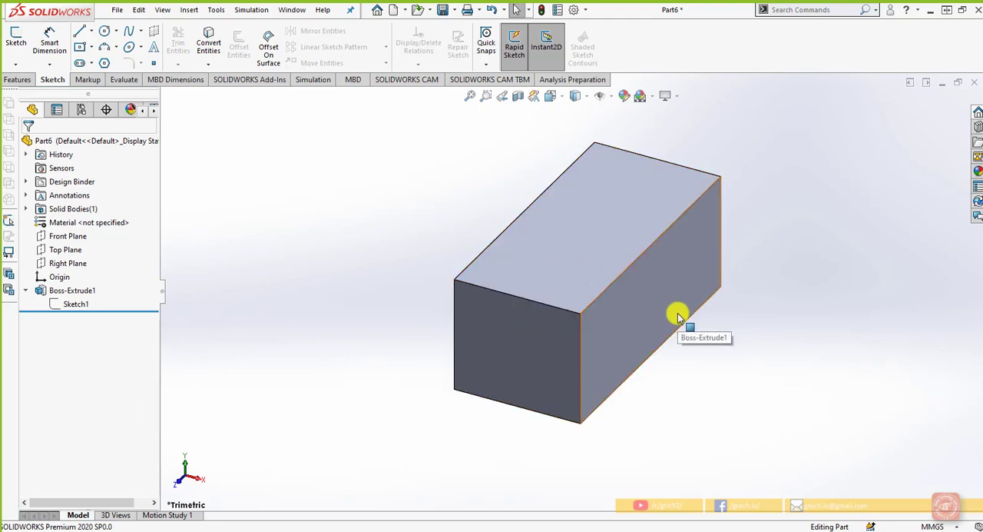
left_click(17, 69)
left_click(67, 156)
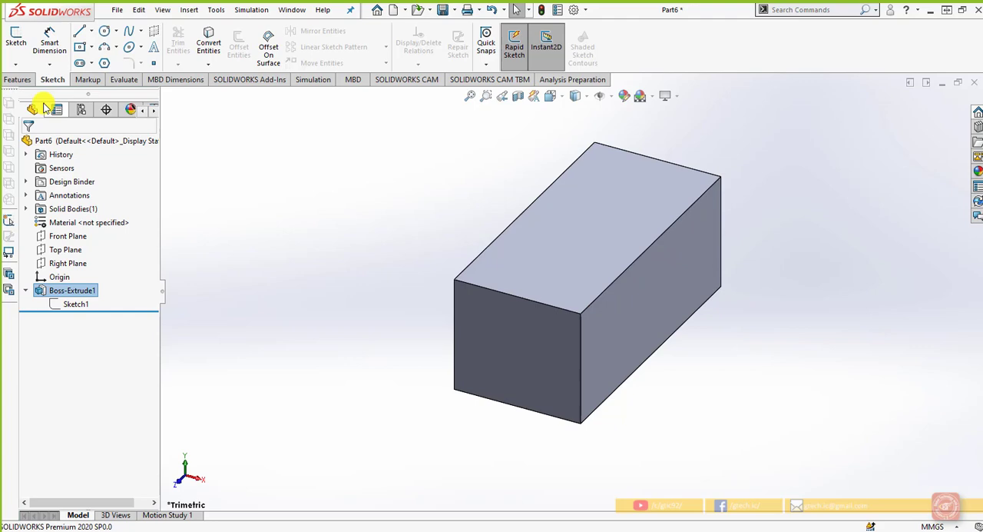
left_click(20, 70)
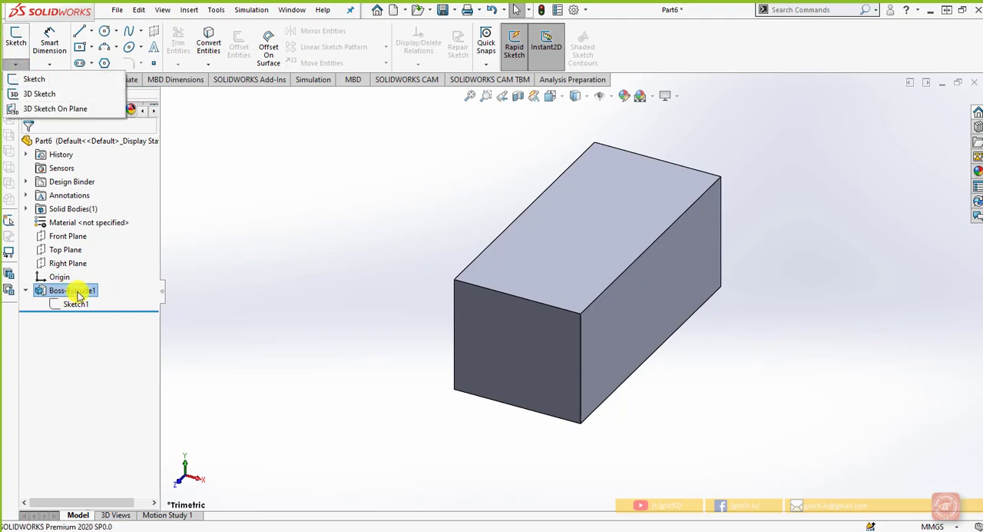
left_click(345, 279)
left_click(16, 64)
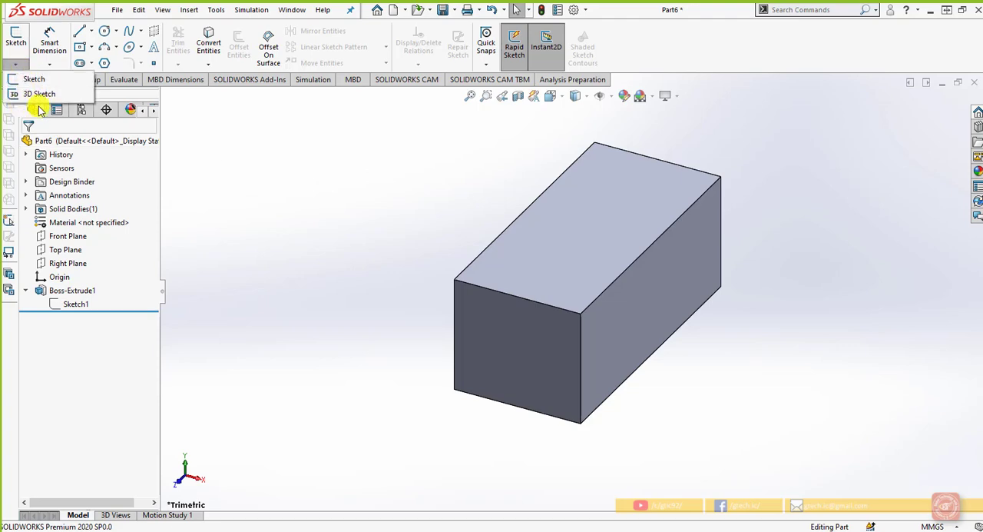
Start a 3D sketch on the block and draw a closed triangle of lines joining its lower rear, upper front and lower front corners
left_click(81, 290)
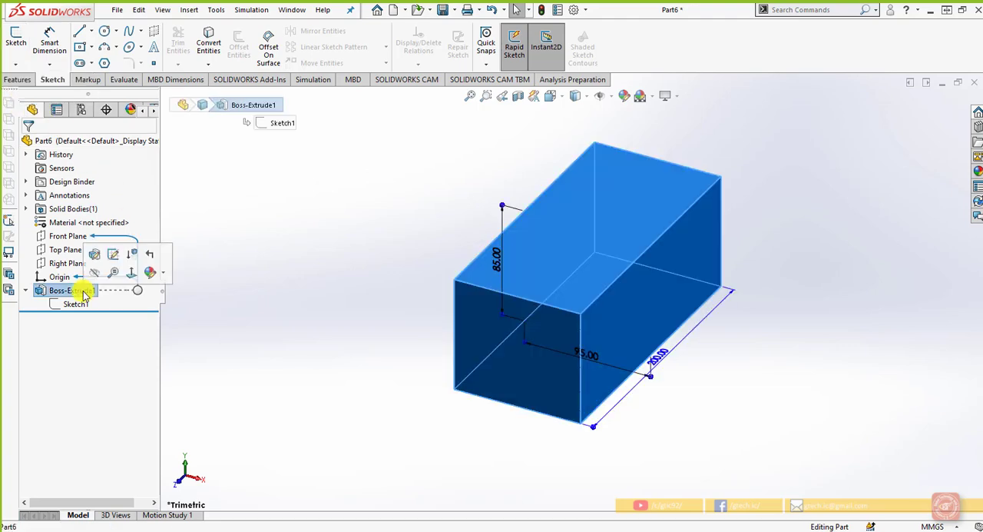
left_click(15, 65)
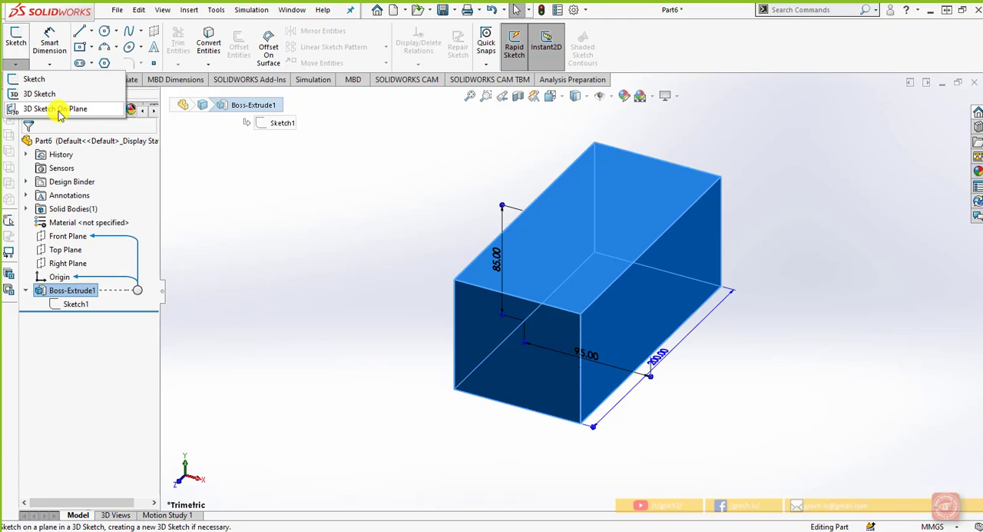
left_click(58, 109)
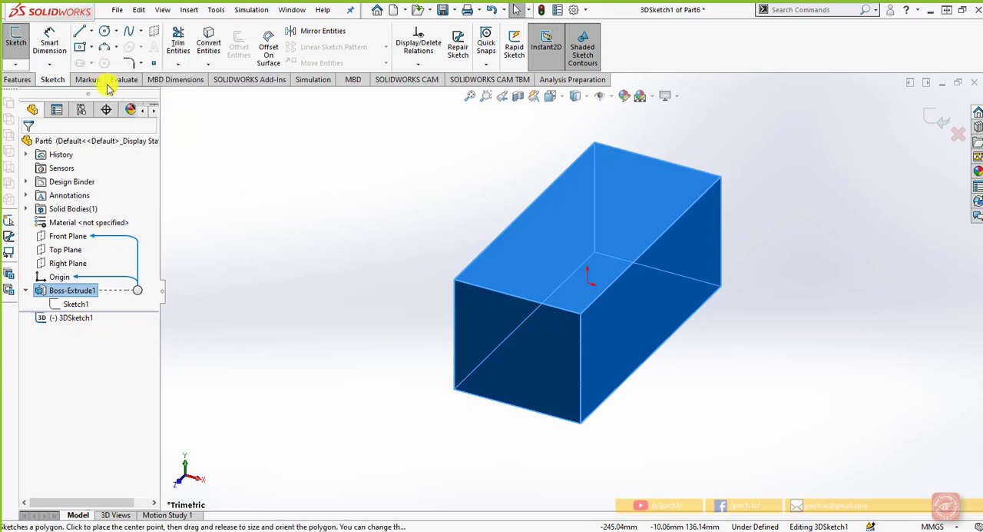
left_click(80, 33)
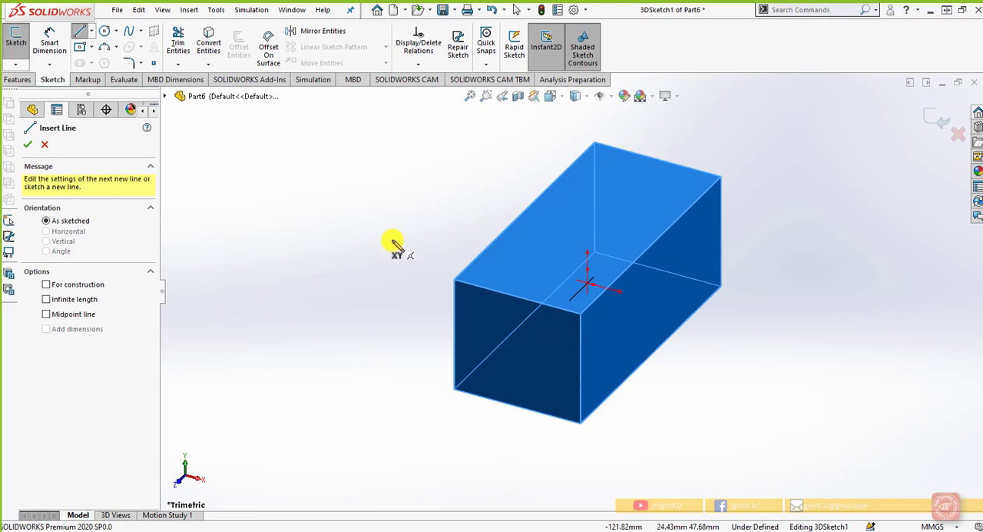
left_click(722, 290)
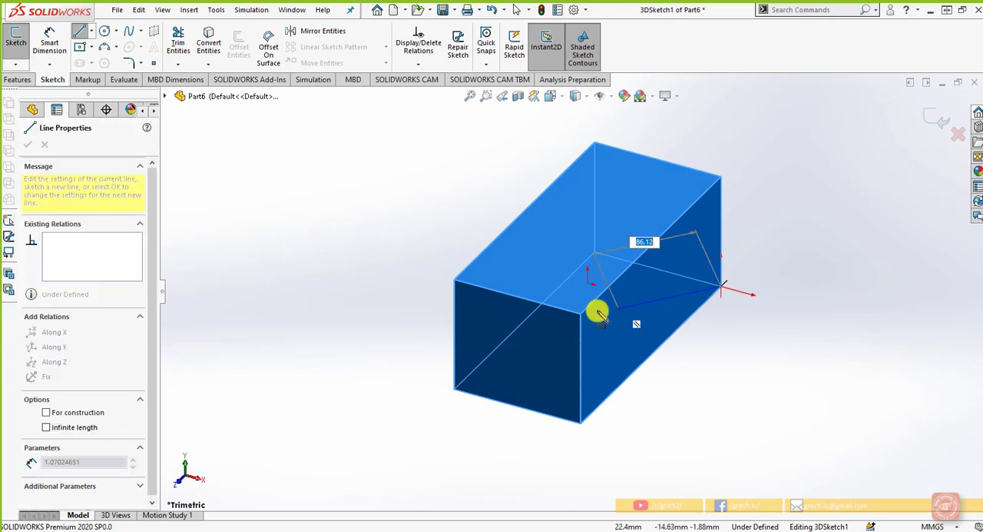
left_click(456, 282)
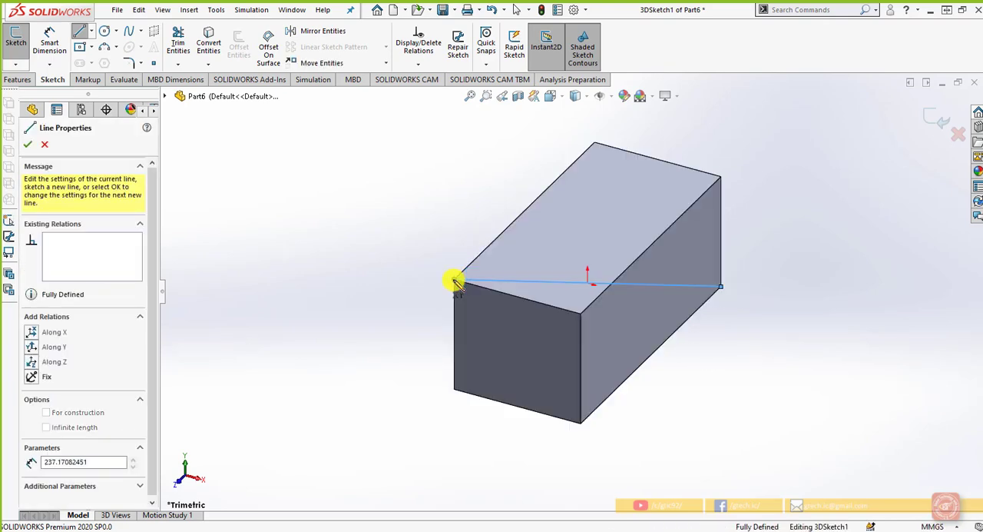
left_click(581, 422)
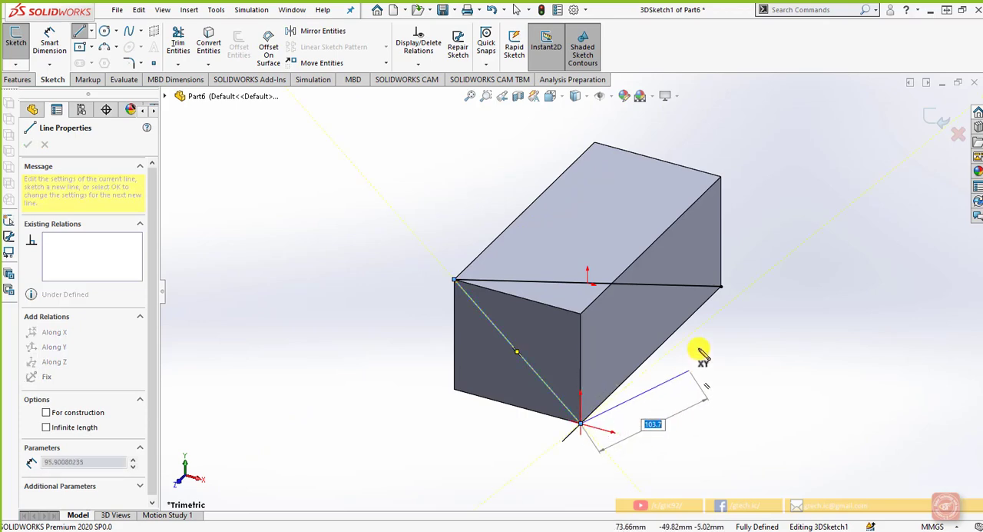
double_click(721, 287)
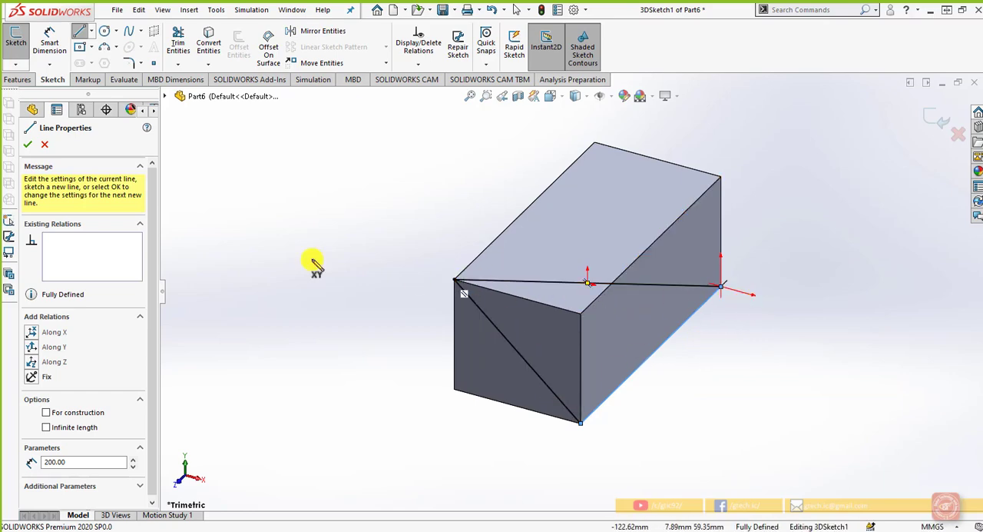
Cut the block with the triangular 3D sketch, using a 100 mm blind extruded cut directed along the front vertical edge
right_click(25, 90)
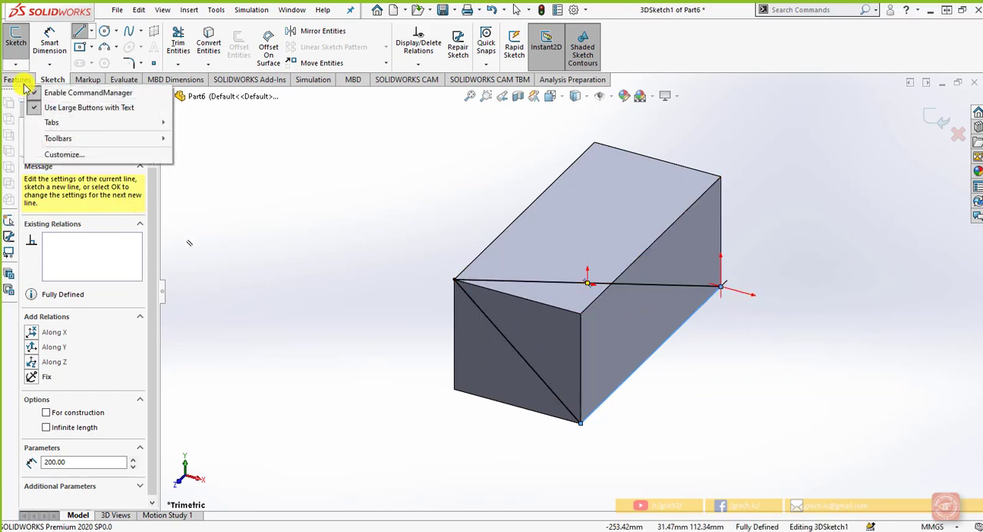
left_click(23, 80)
right_click(176, 40)
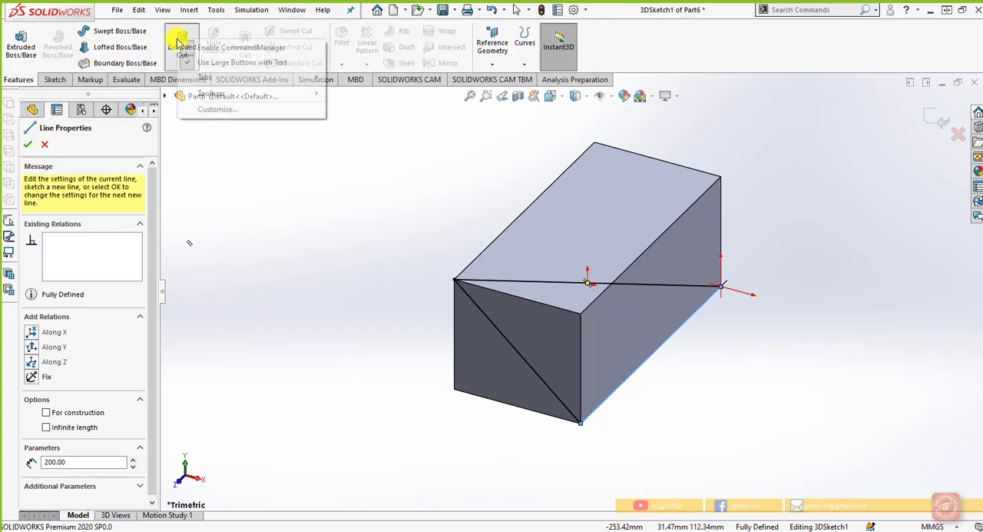
left_click(183, 42)
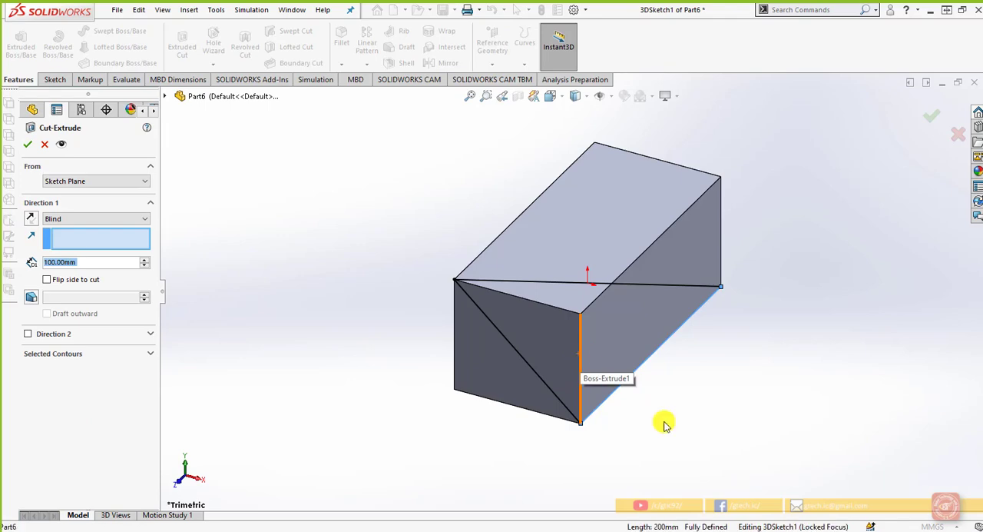
left_click(582, 358)
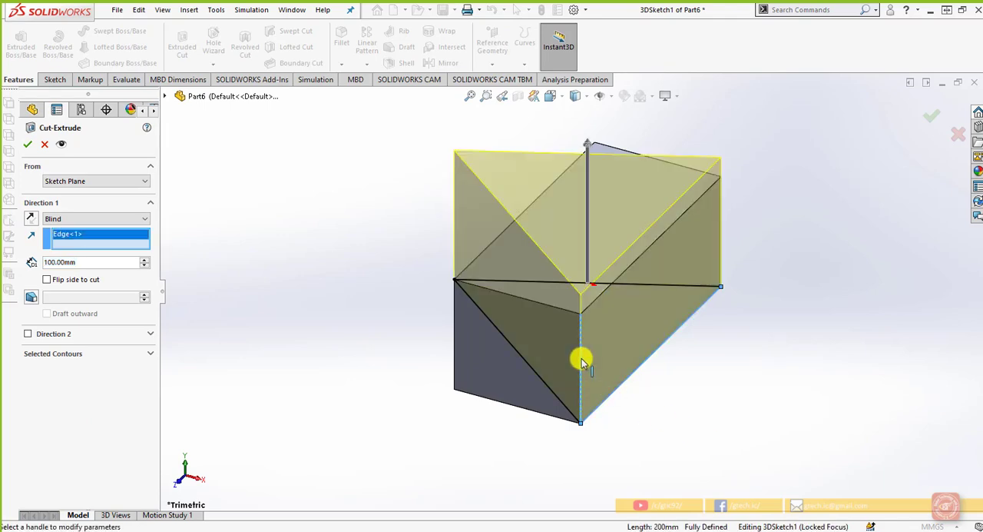
middle_click_drag(608, 395, 673, 384)
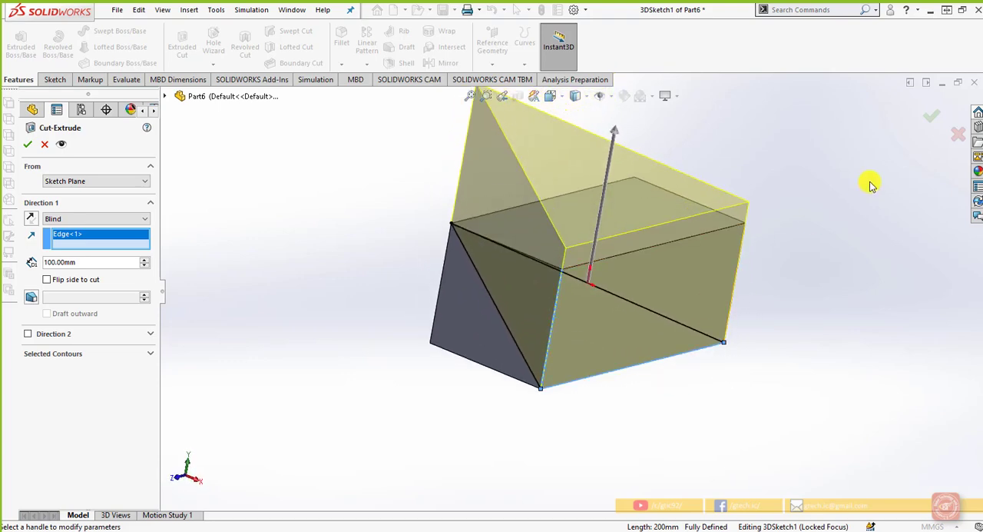
left_click(933, 120)
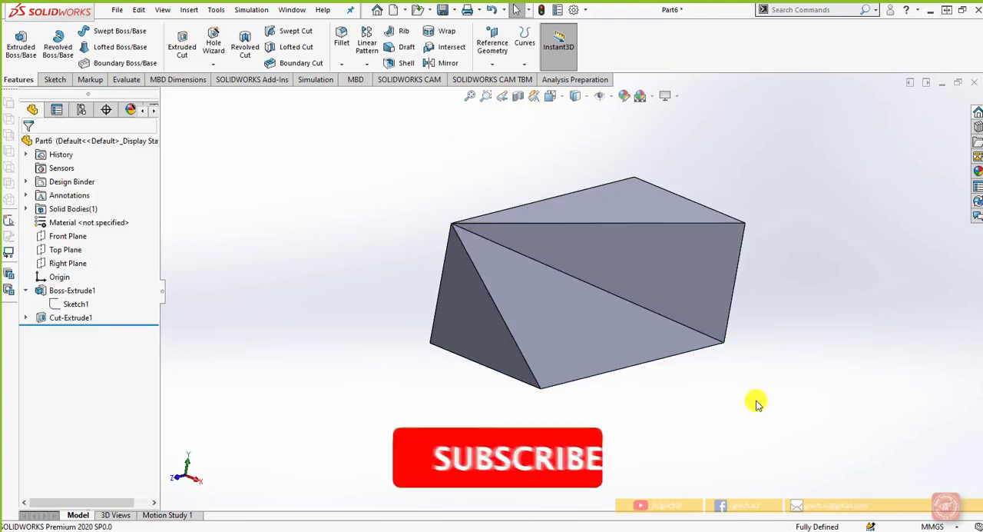
mouse_move(752, 401)
middle_mouse_down()
mouse_move(717, 393)
mouse_move(723, 378)
mouse_move(746, 387)
mouse_move(743, 402)
middle_mouse_up()
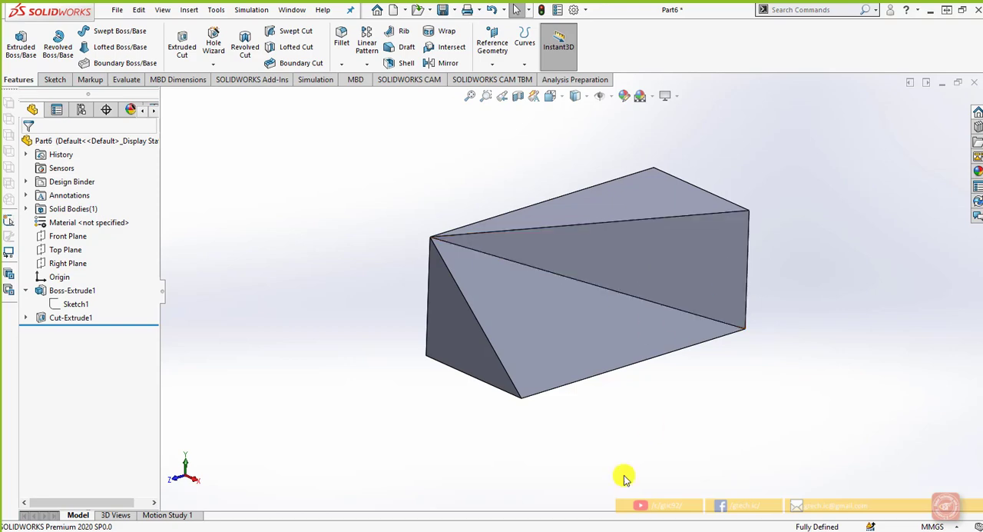
Close the cut block's document and create a new part document
left_click(974, 85)
left_click(547, 292)
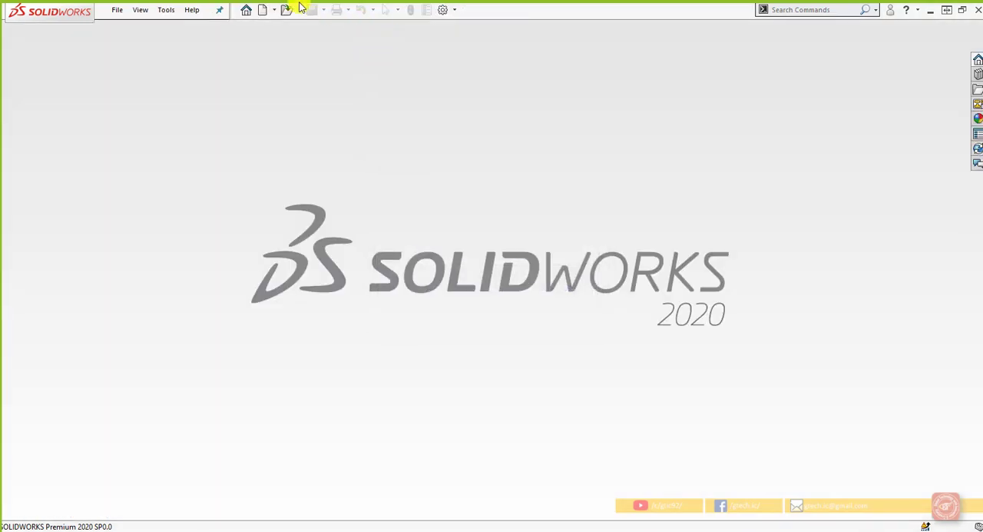
left_click(261, 10)
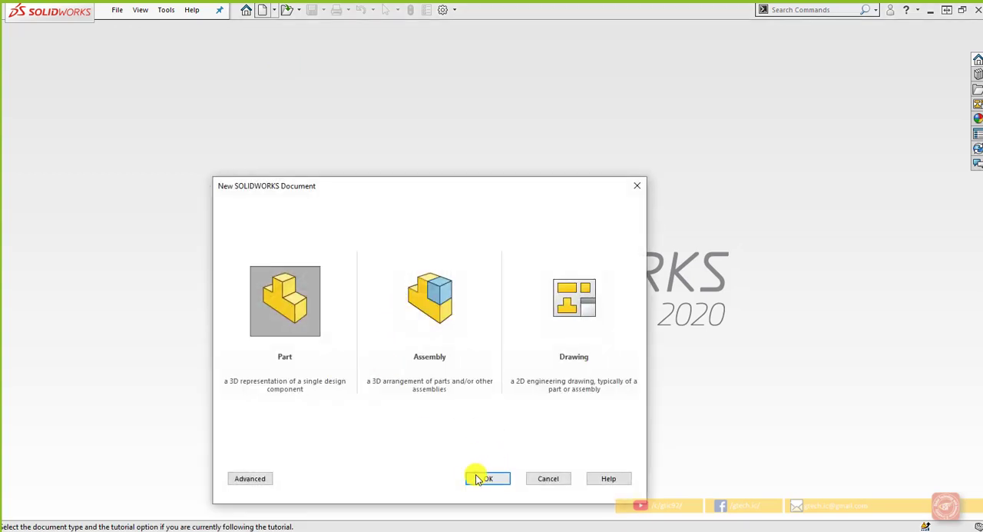
left_click(476, 477)
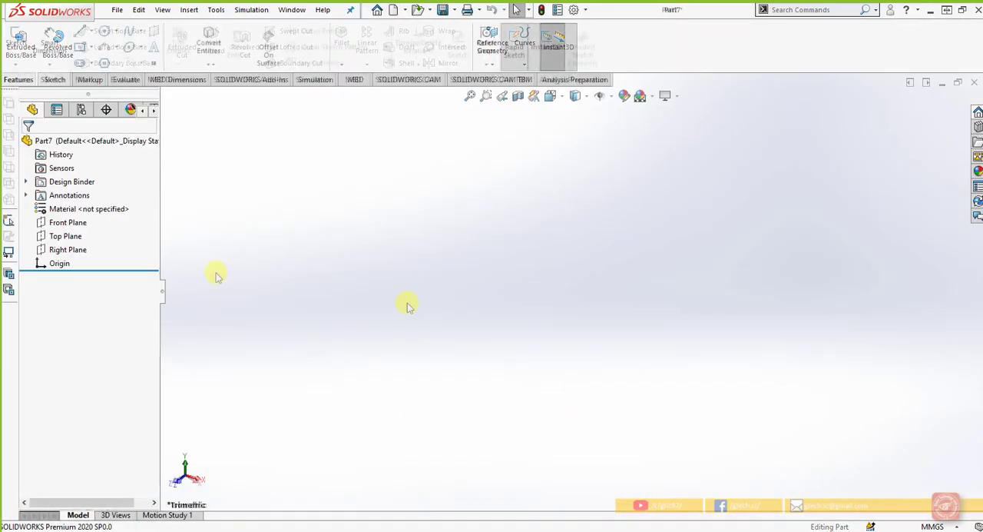
Start a 3D sketch and draw a line about 65 mm long from the origin along X, followed by a short vertical line downward
right_click(69, 222)
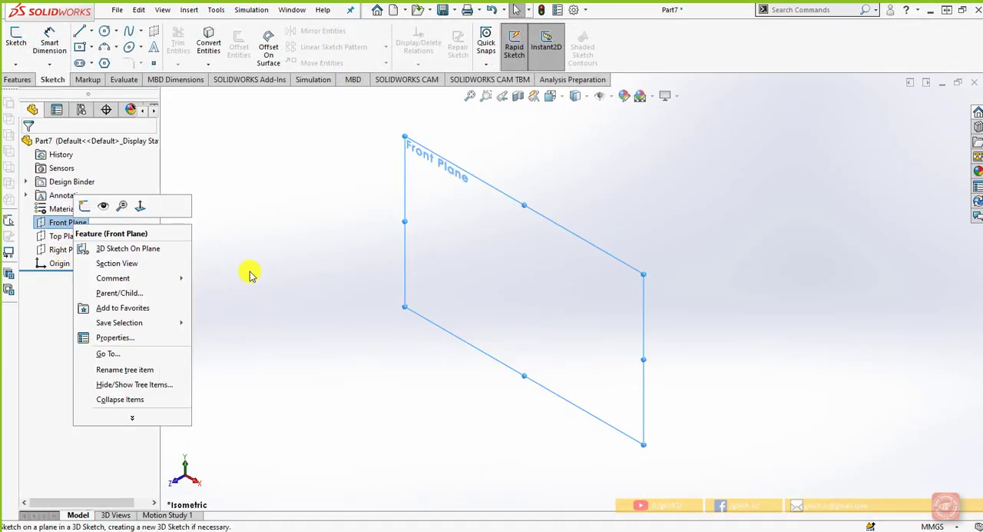
key("F2")
left_click(15, 64)
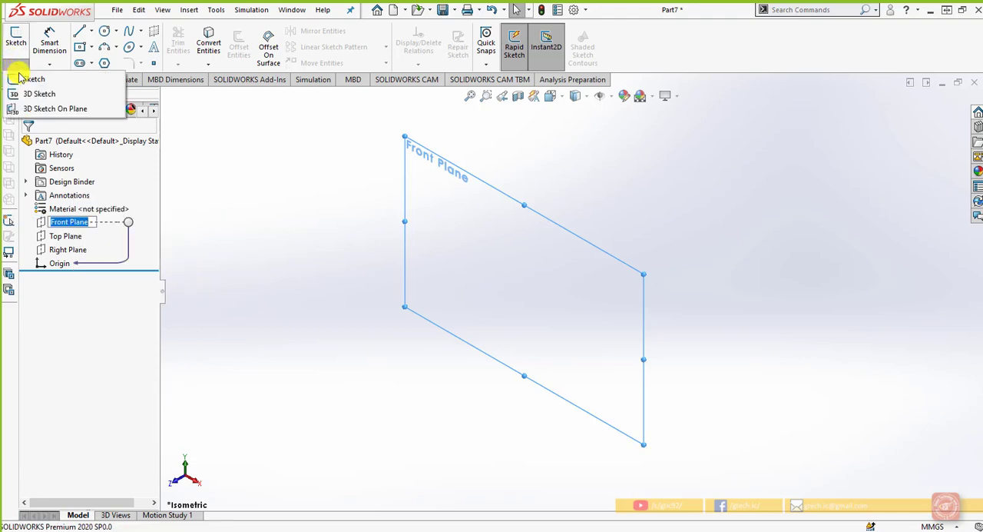
left_click(27, 95)
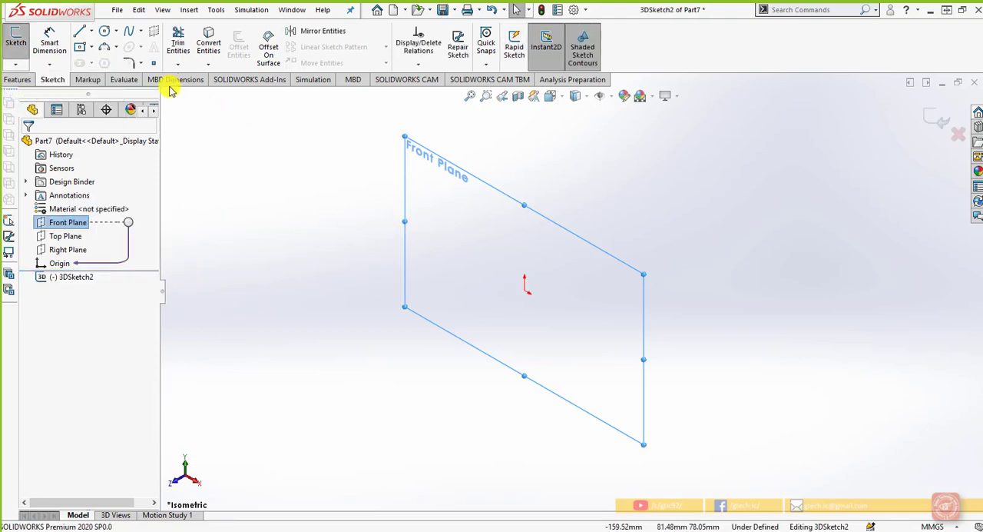
left_click(80, 31)
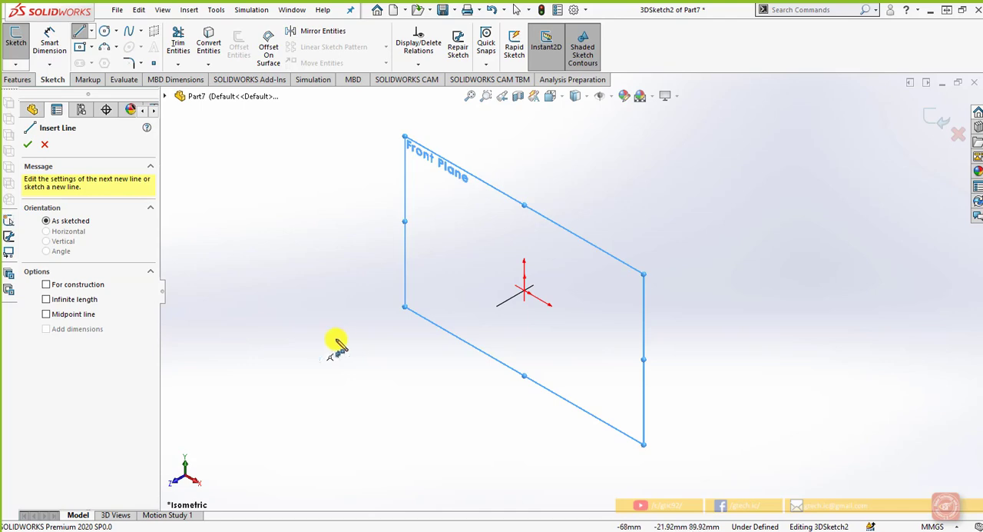
left_click(524, 290)
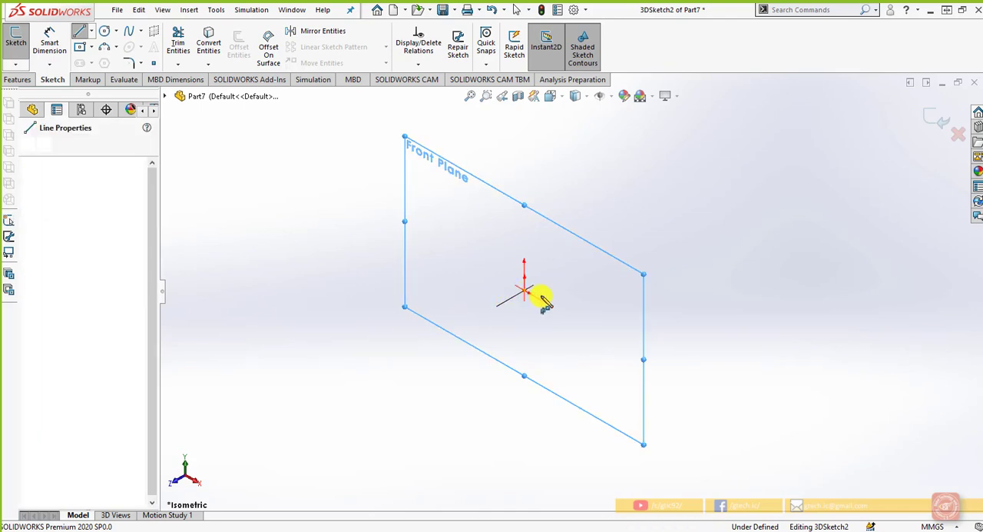
left_click(613, 340)
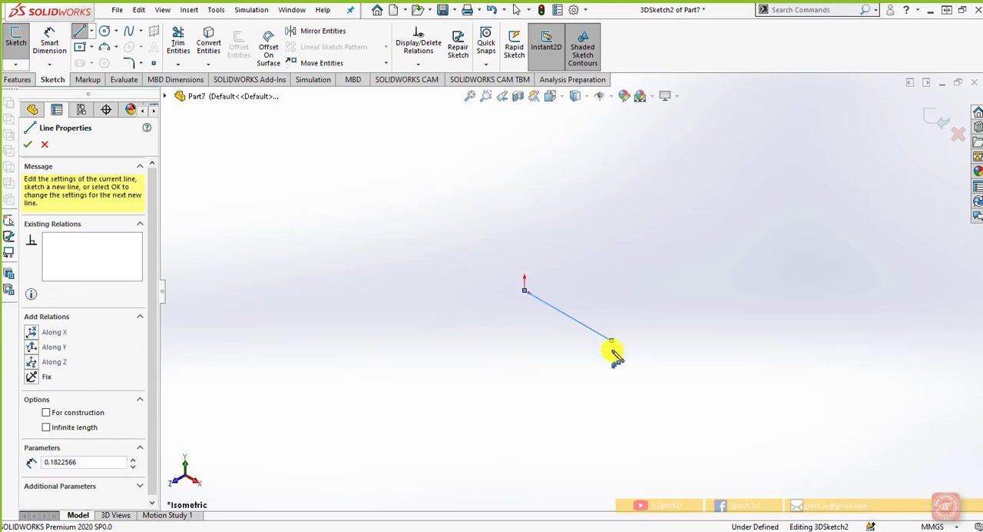
left_click(611, 384)
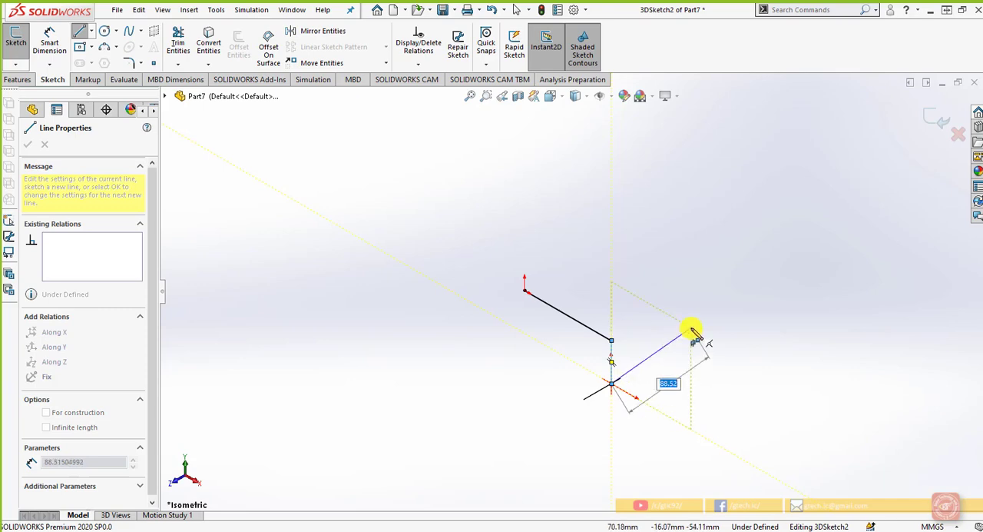
Cycle through the sketch planes and continue the path with a line about 70 mm long going backward along Z
key("Tab")
key("Tab")
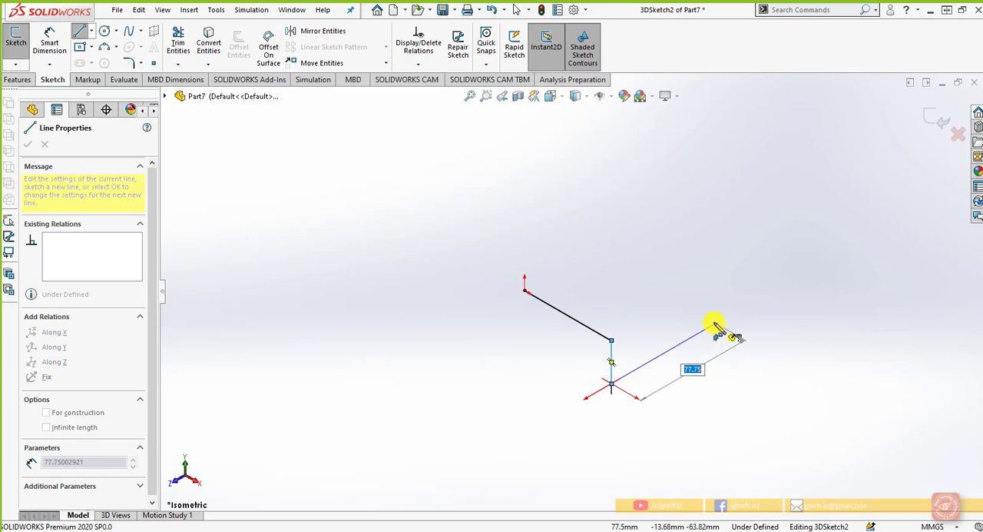
key("Tab")
key("Tab")
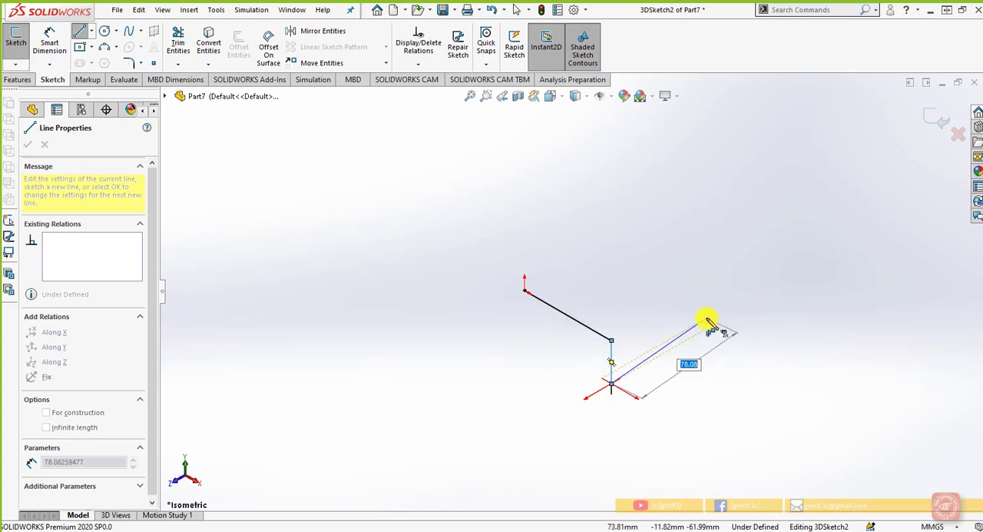
key("Tab")
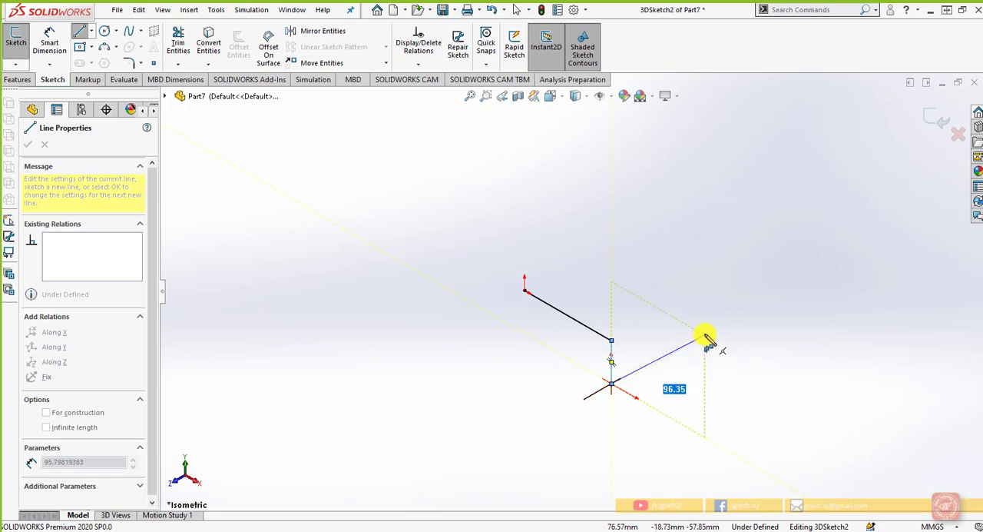
key("Tab")
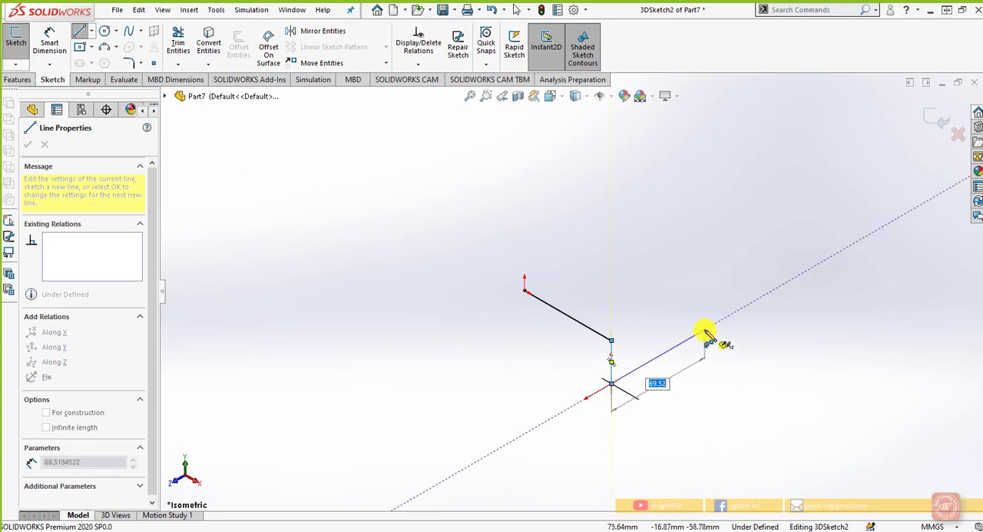
left_click(707, 336)
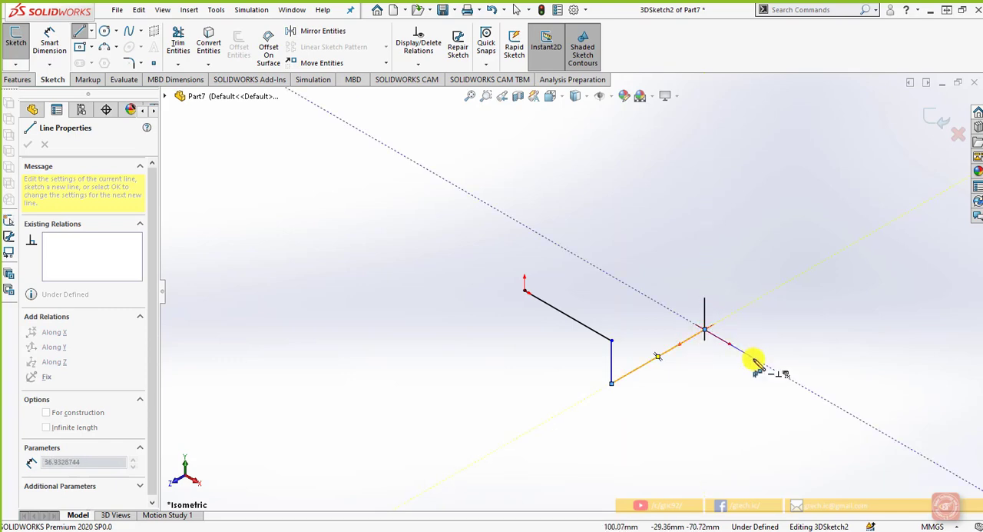
Extend the path with a line along X, a 59 mm upward line, an 87 mm line back and a perpendicular 32 mm line, all approximate
left_click(758, 364)
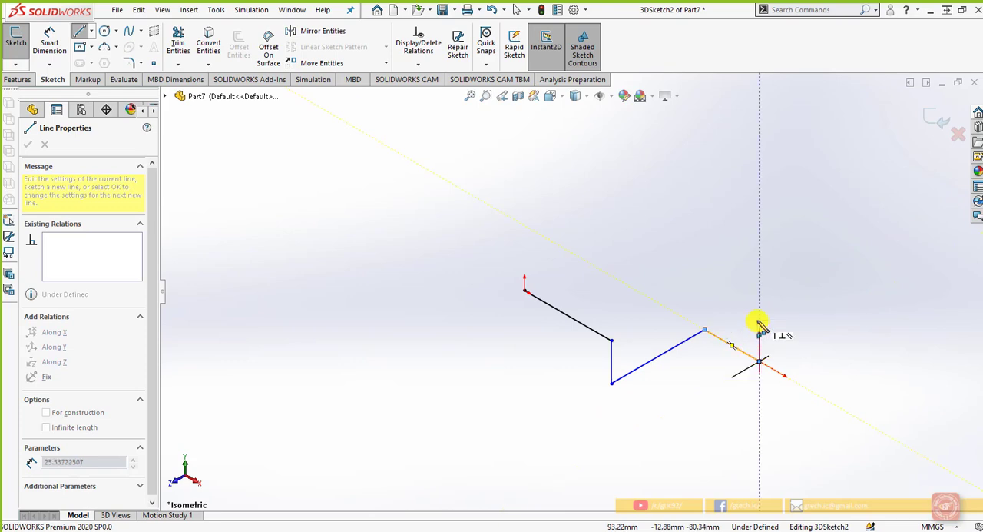
double_click(759, 276)
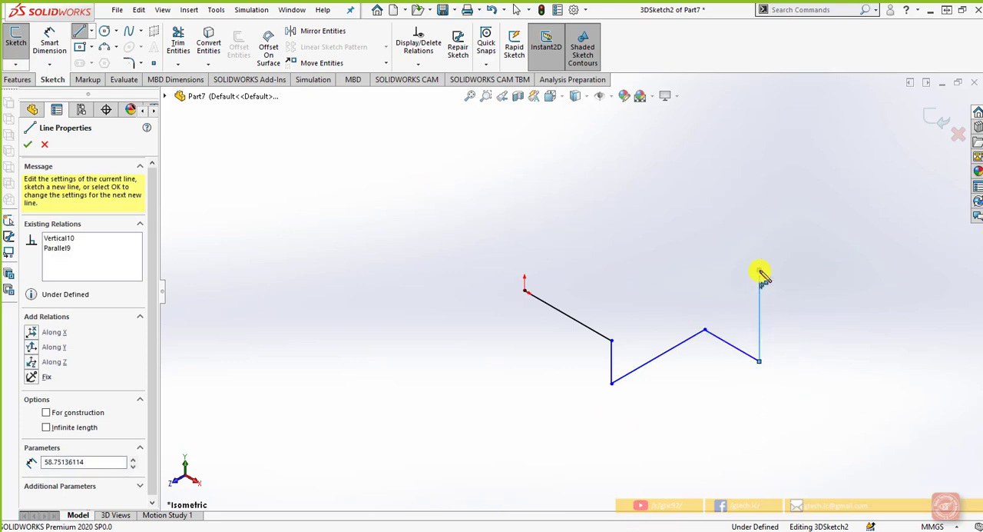
left_click(760, 273)
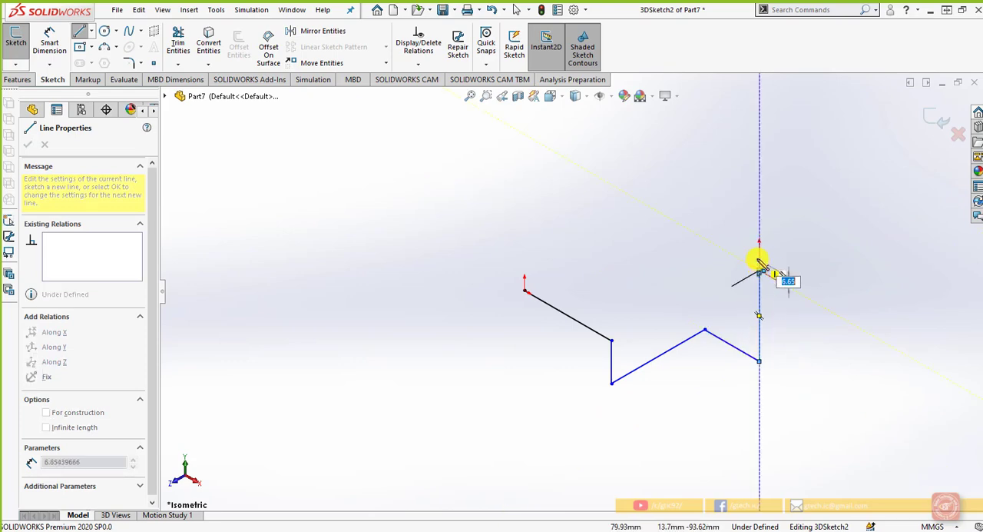
left_click(647, 205)
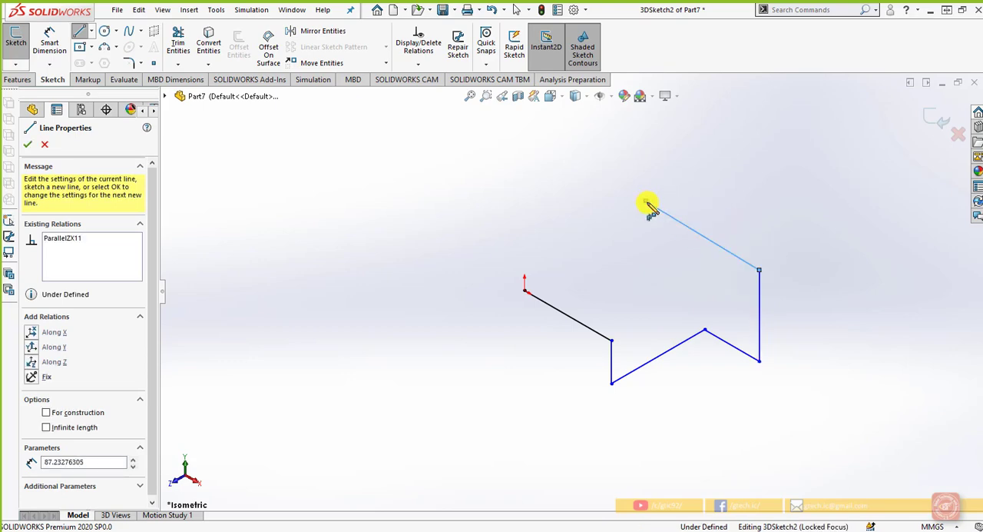
left_click(604, 226)
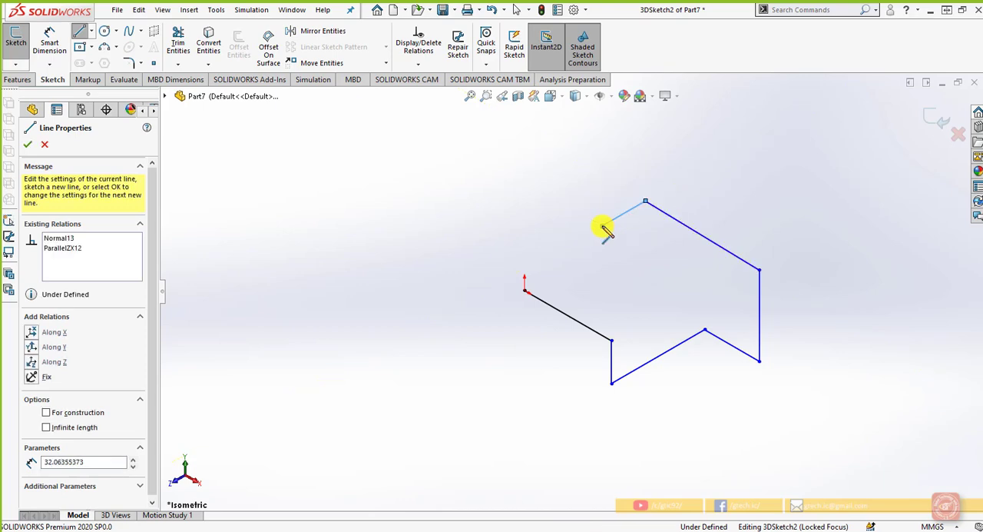
Finish the line path and dimension its first line, starting at the origin, as 65 mm
right_click(608, 235)
left_click(626, 234)
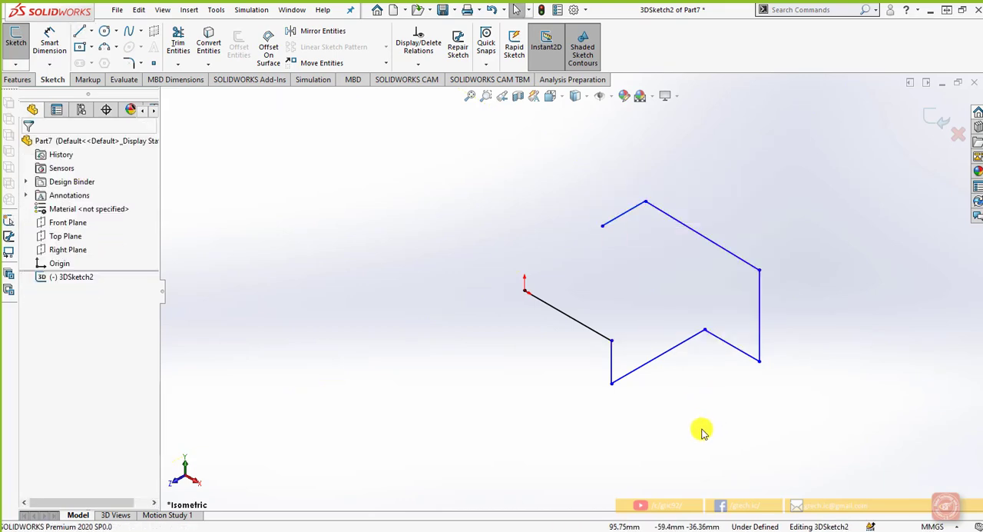
mouse_move(701, 430)
middle_mouse_down()
mouse_move(700, 371)
mouse_move(768, 333)
mouse_move(789, 348)
mouse_move(784, 382)
mouse_move(663, 377)
mouse_move(715, 432)
middle_mouse_up()
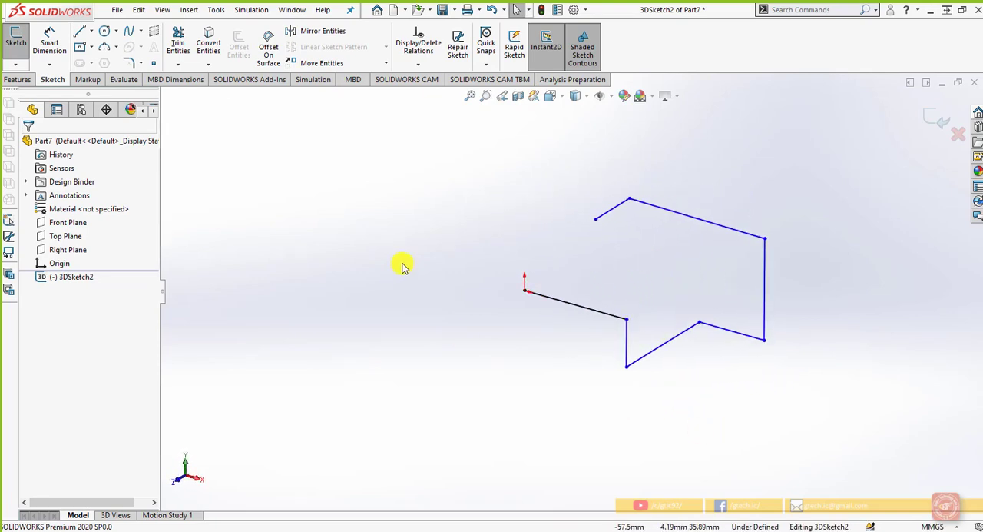
left_click(49, 42)
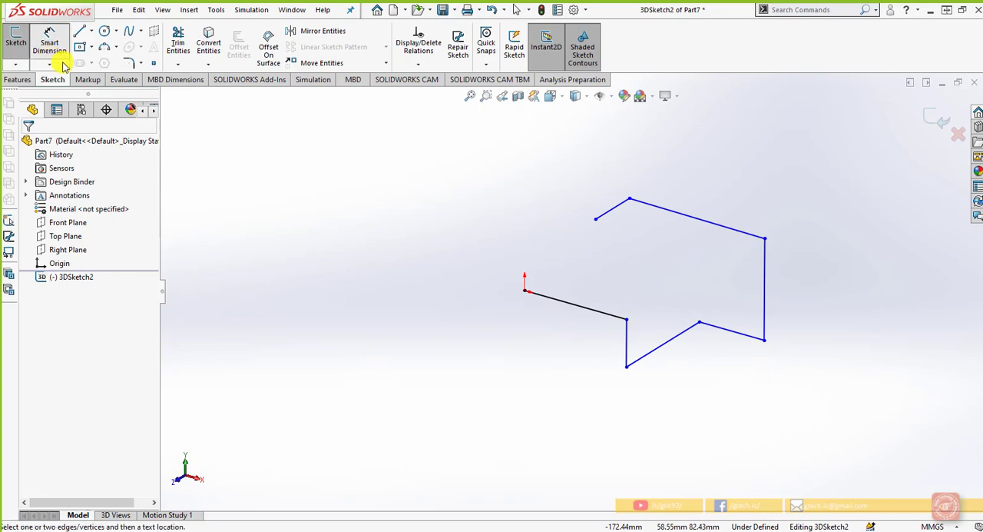
left_click(559, 301)
left_click(545, 336)
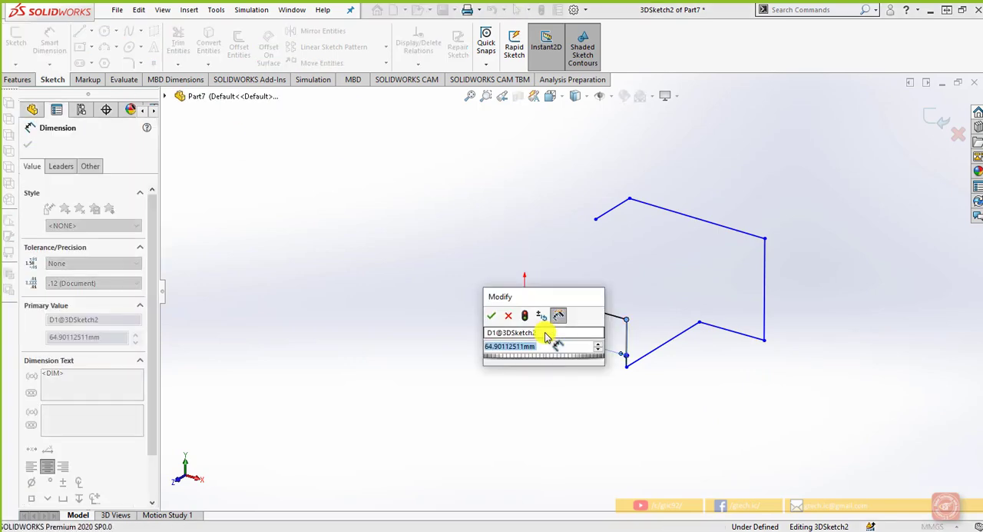
type("65")
key("Return")
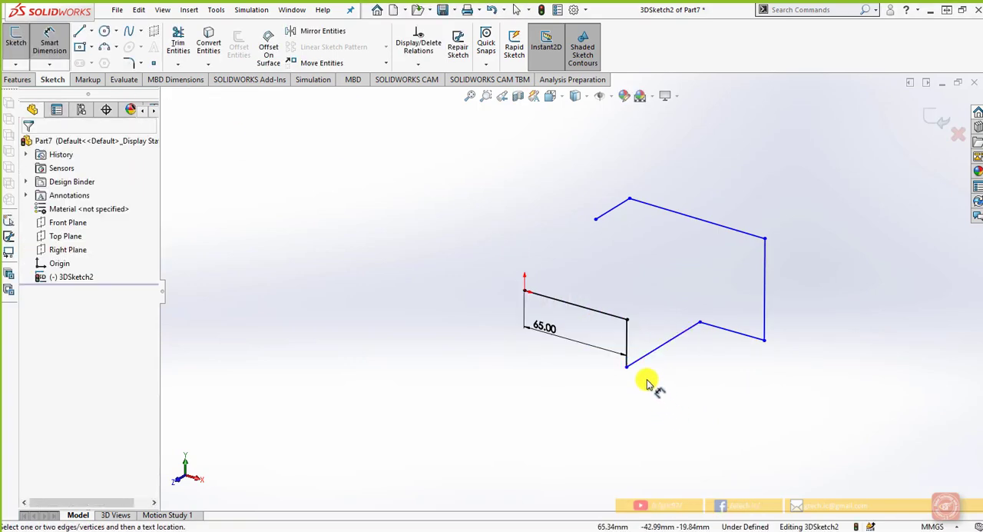
Dimension the short vertical line as 30 mm and the adjoining line running backward along Z as 70 mm
left_click(628, 347)
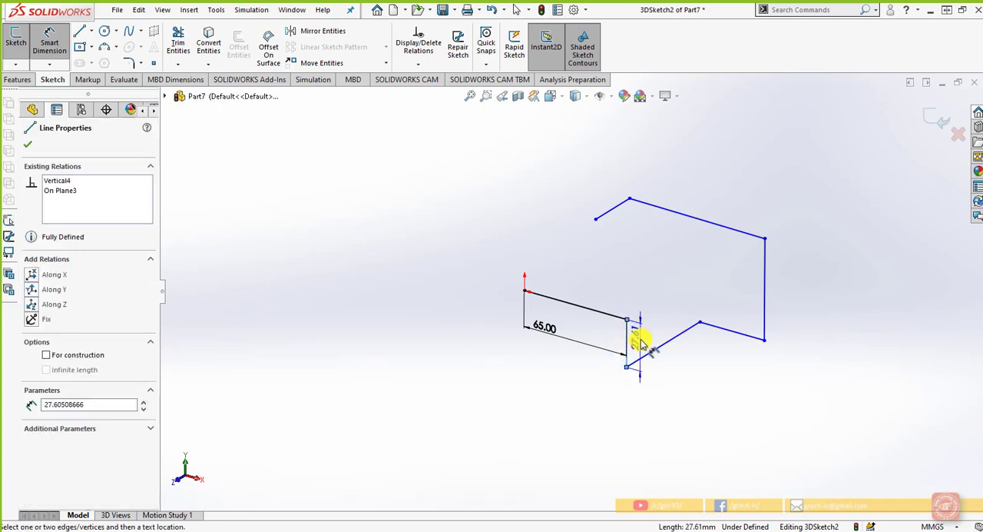
left_click(640, 342)
type("30")
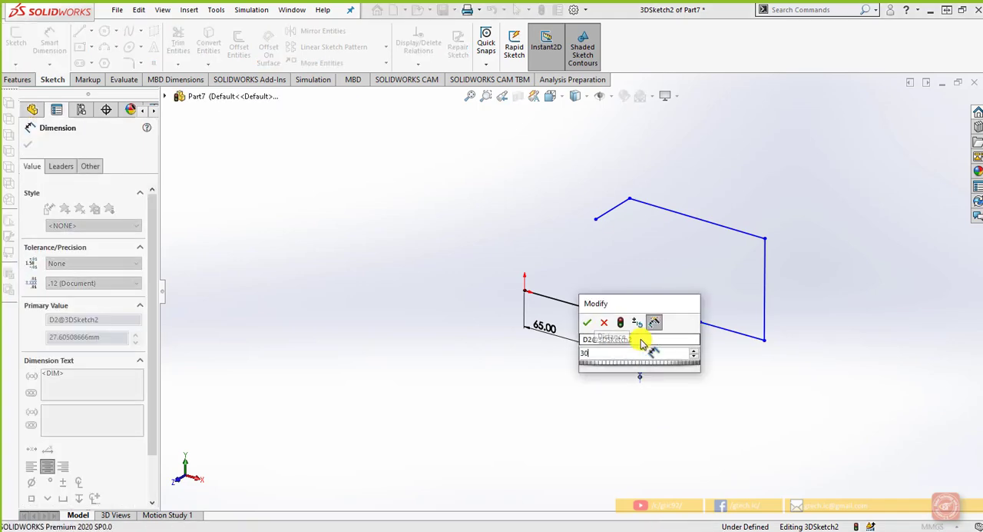
key("Return")
left_click(662, 346)
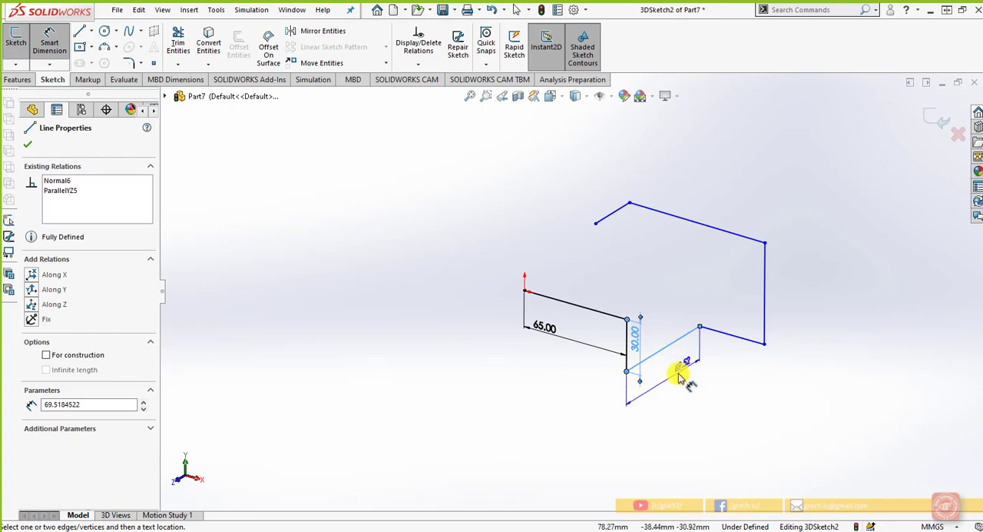
left_click(680, 375)
type("70")
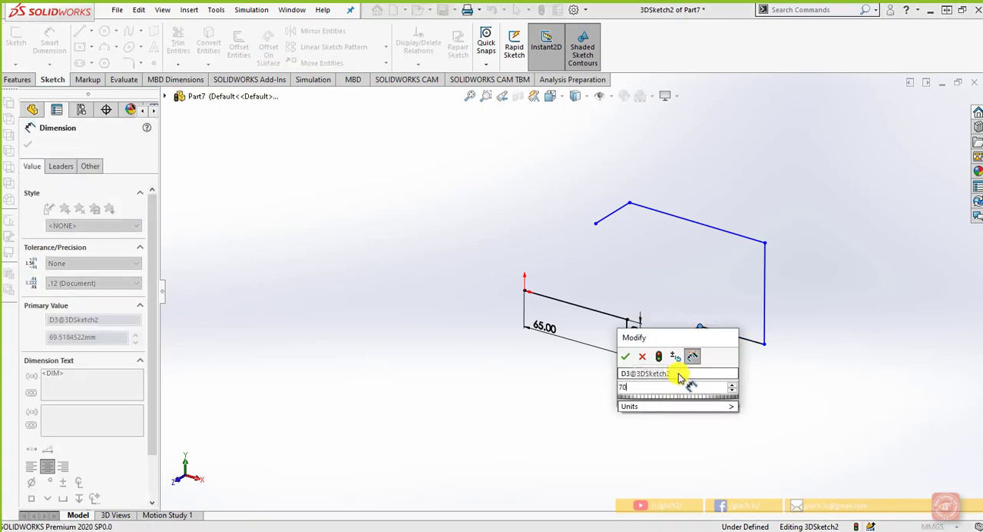
key("Return")
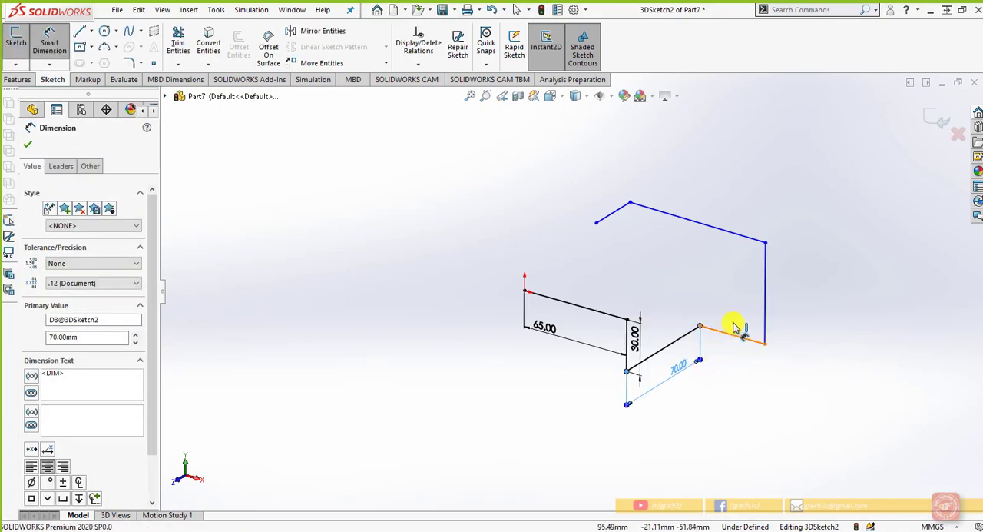
Dimension the short lower line along X as 40 mm and the upright line at its end as 60 mm
left_click(732, 340)
left_click(734, 321)
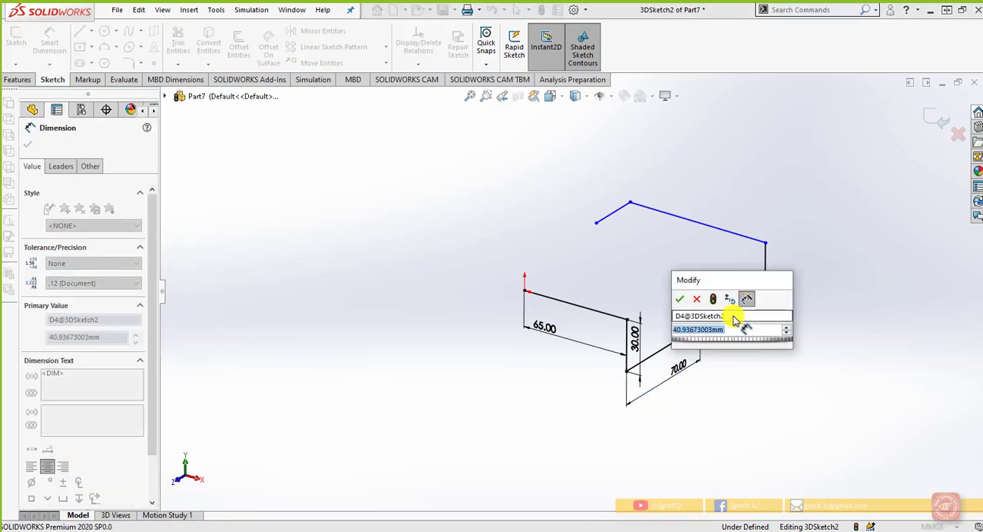
type("40")
key("Return")
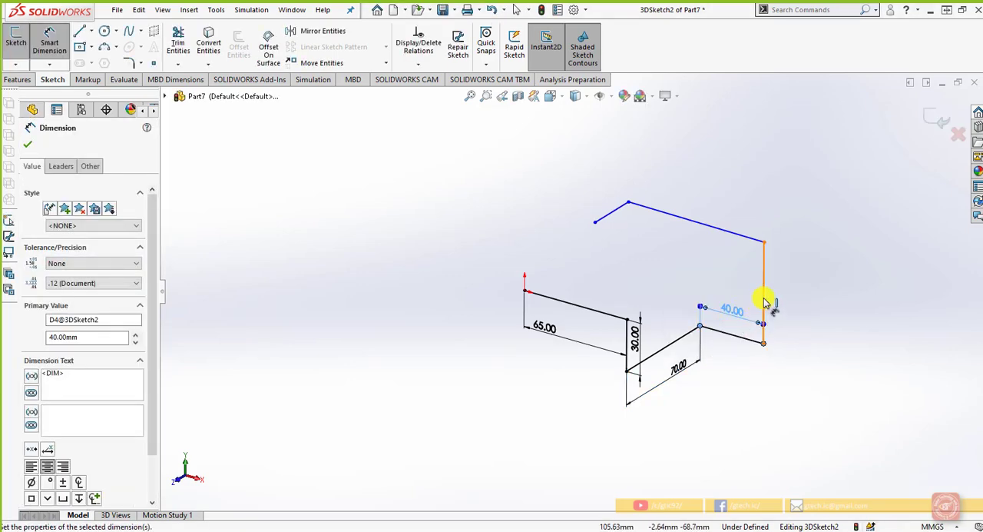
left_click(764, 302)
left_click(797, 307)
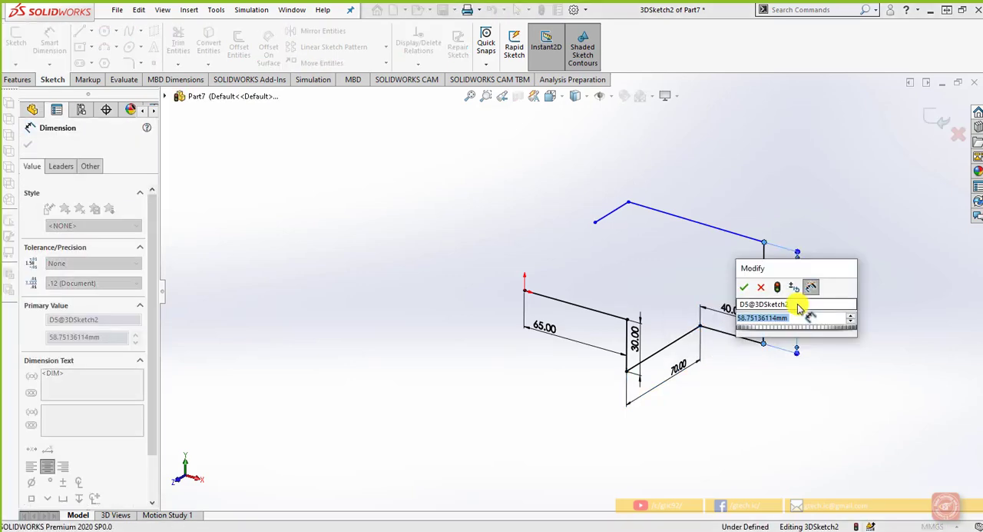
type("60")
key("Return")
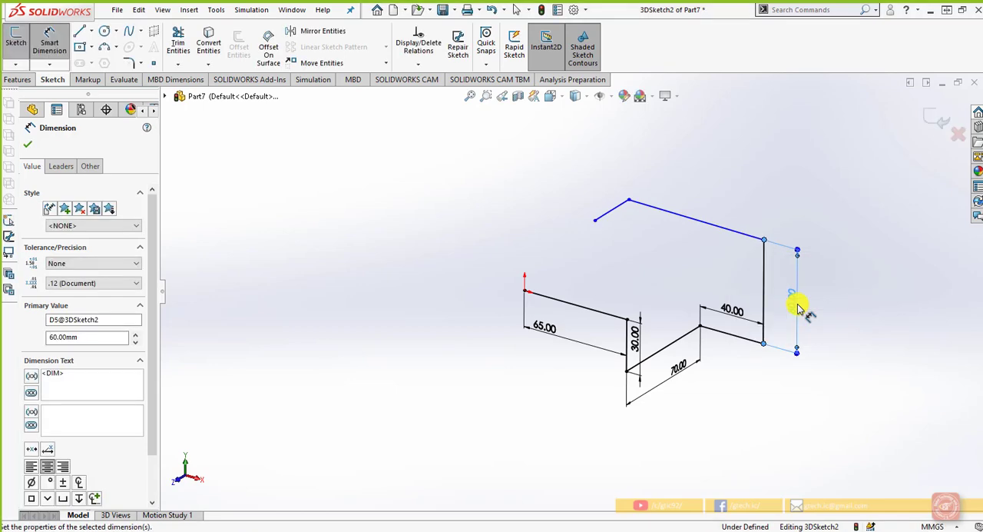
Dimension the long upper line as 85 mm and the path's last line as 35 mm, closing the 3D sketch
left_click(736, 231)
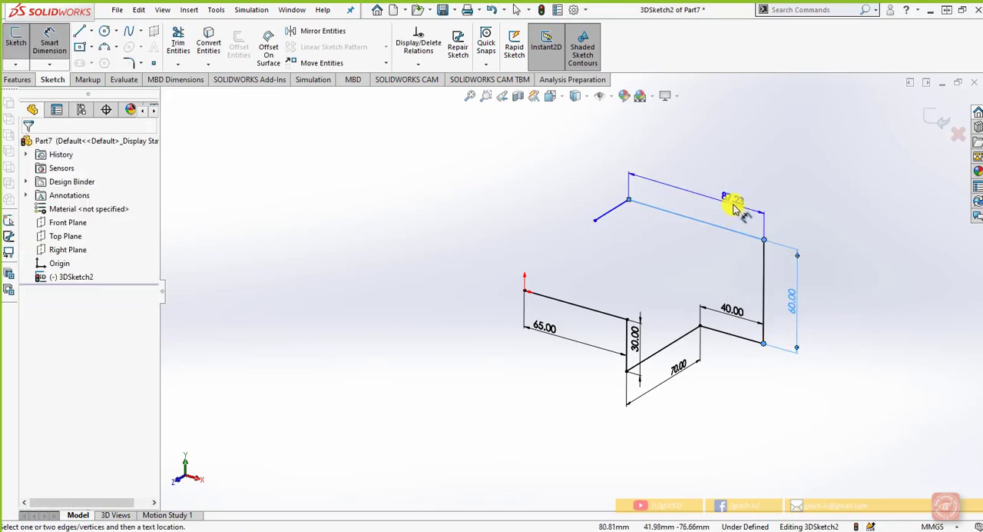
left_click(738, 207)
type("5")
key("Return")
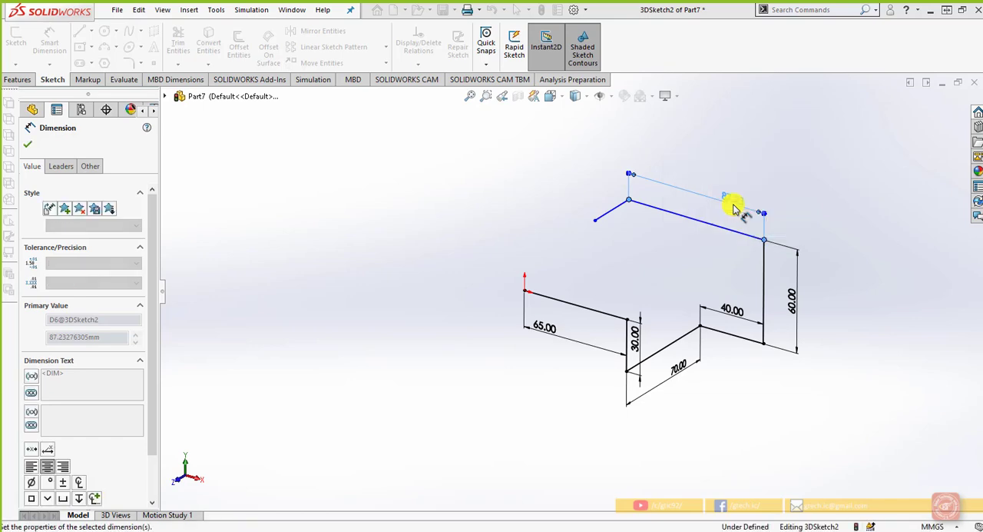
left_click(607, 209)
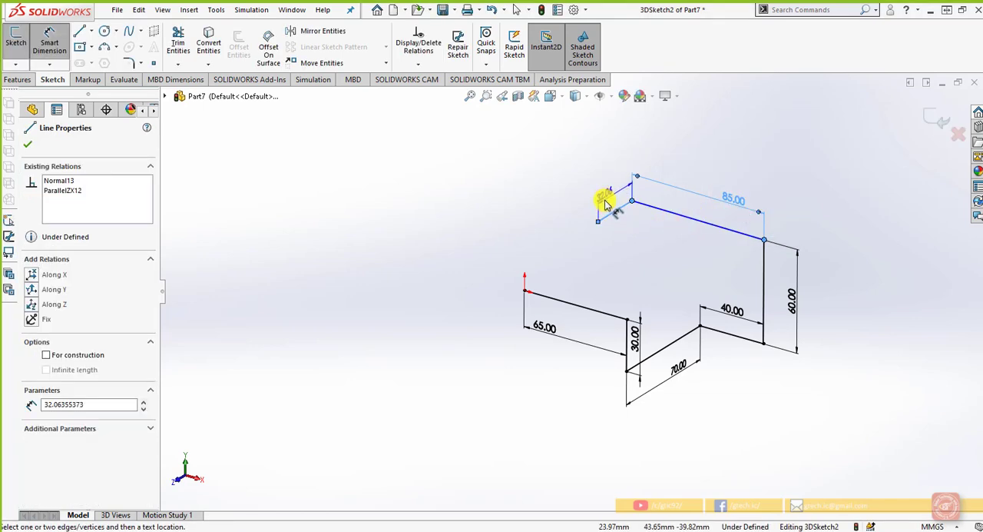
left_click(606, 203)
type("35")
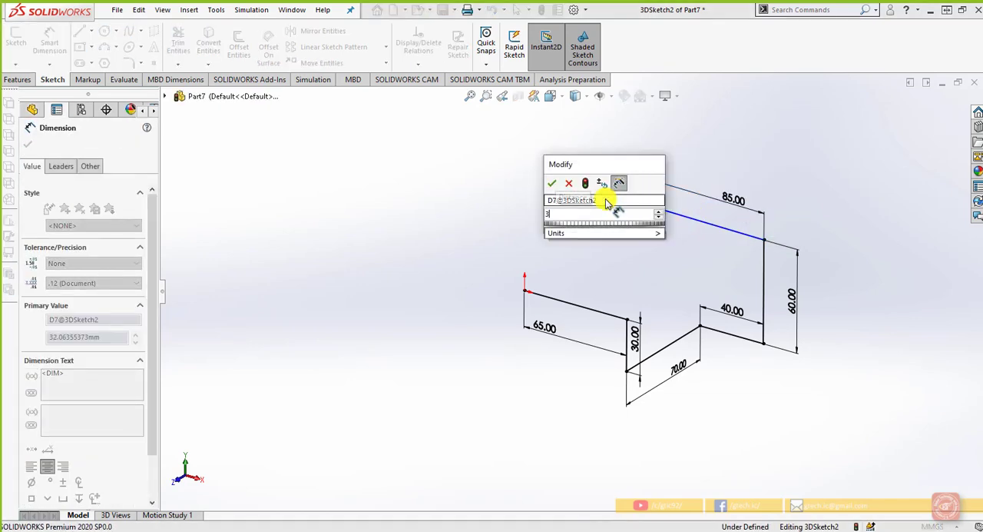
key("Return")
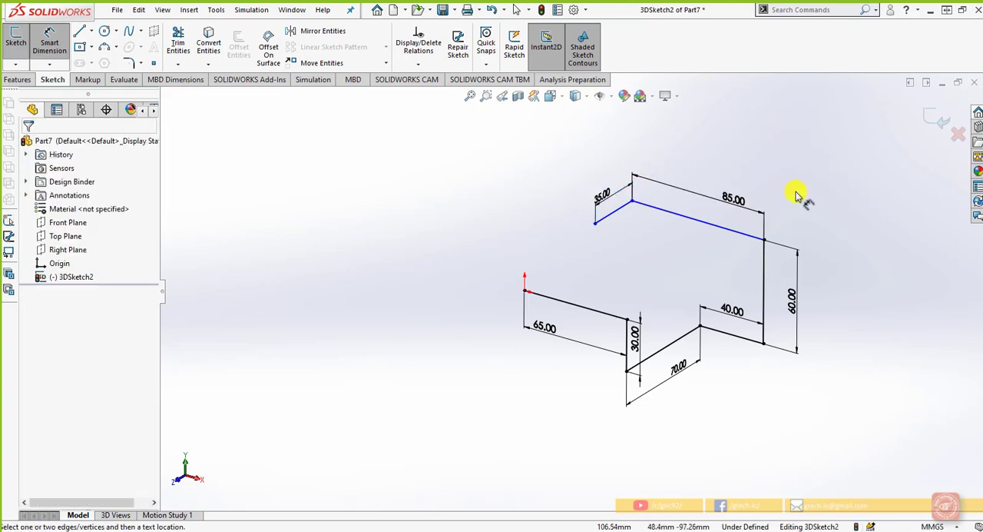
left_click(941, 117)
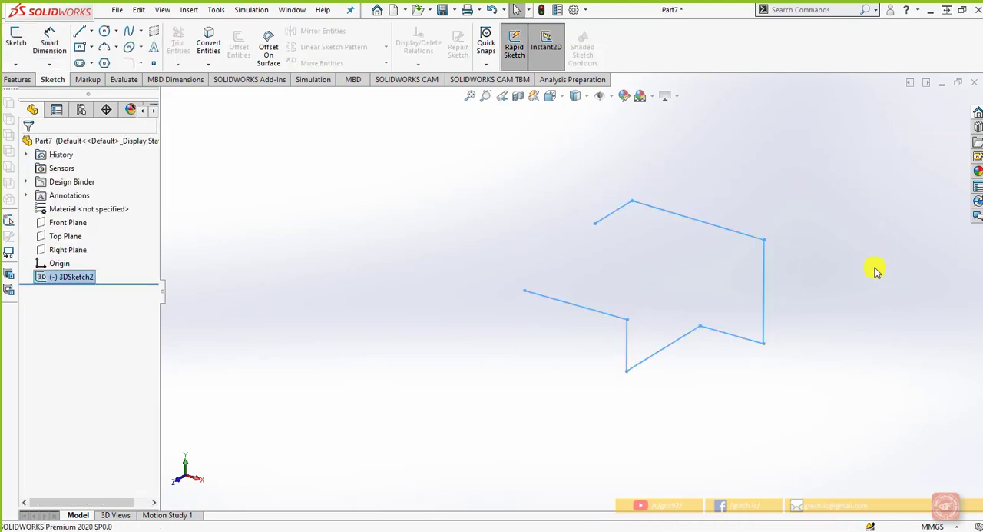
Sketch a five-sided polygon on the Right Plane, centred on the origin, with an inscribed circle about 11.4 mm in diameter and a horizontal bottom side
left_click(80, 250)
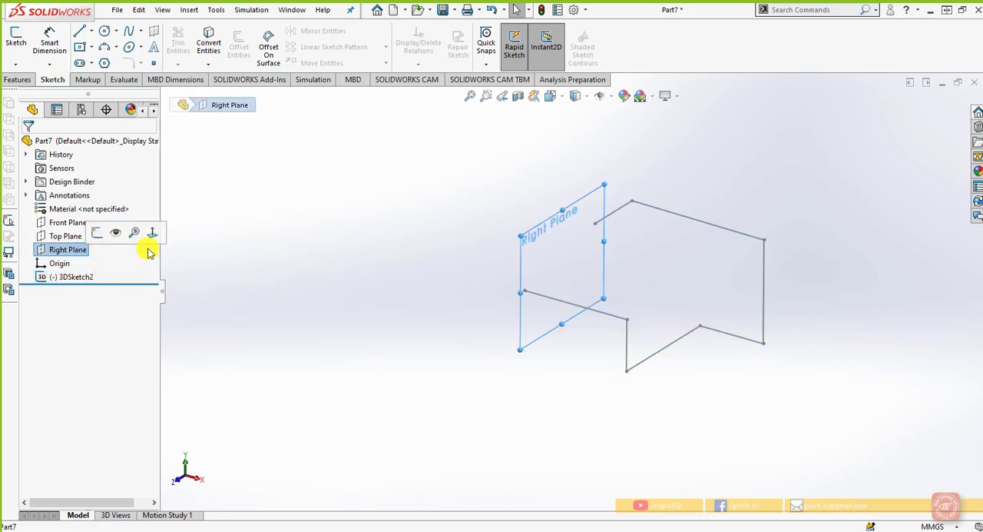
left_click(105, 37)
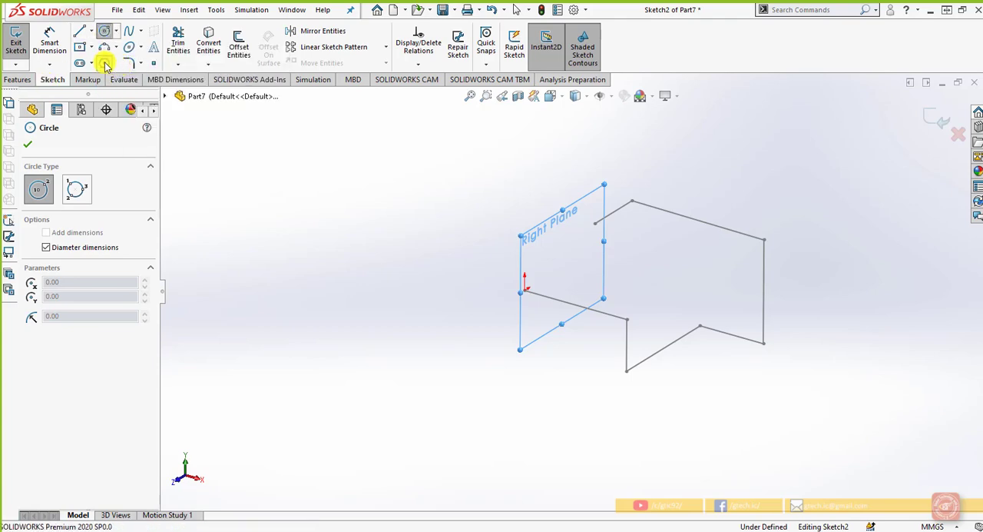
left_click(105, 66)
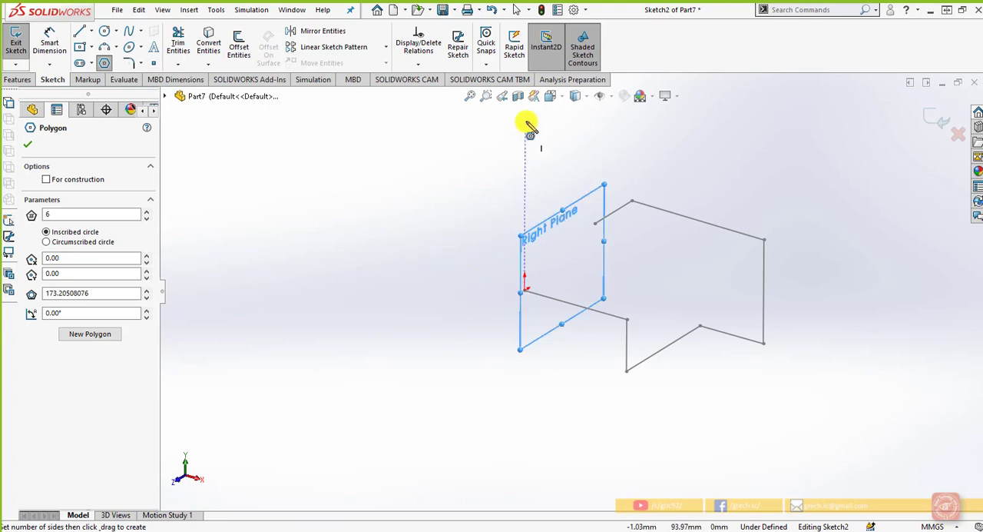
left_click(557, 95)
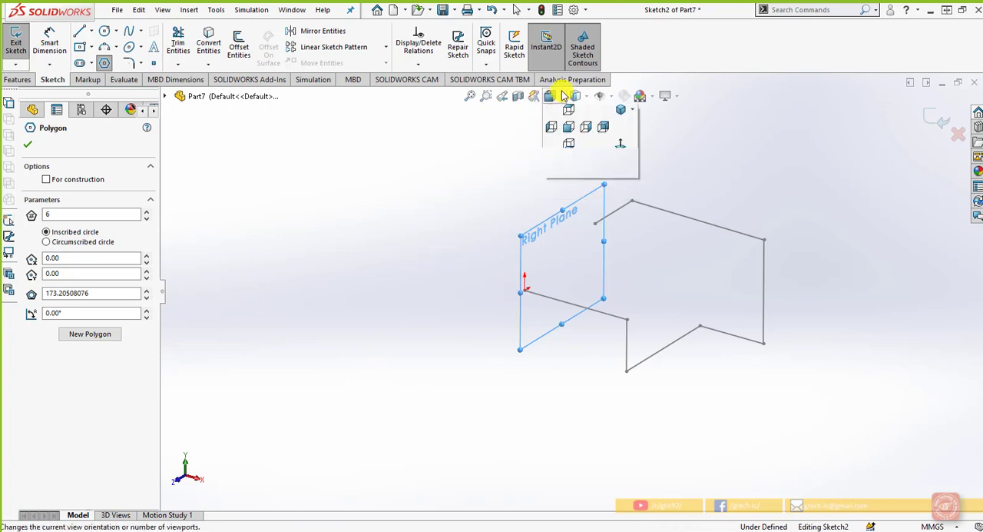
left_click(614, 163)
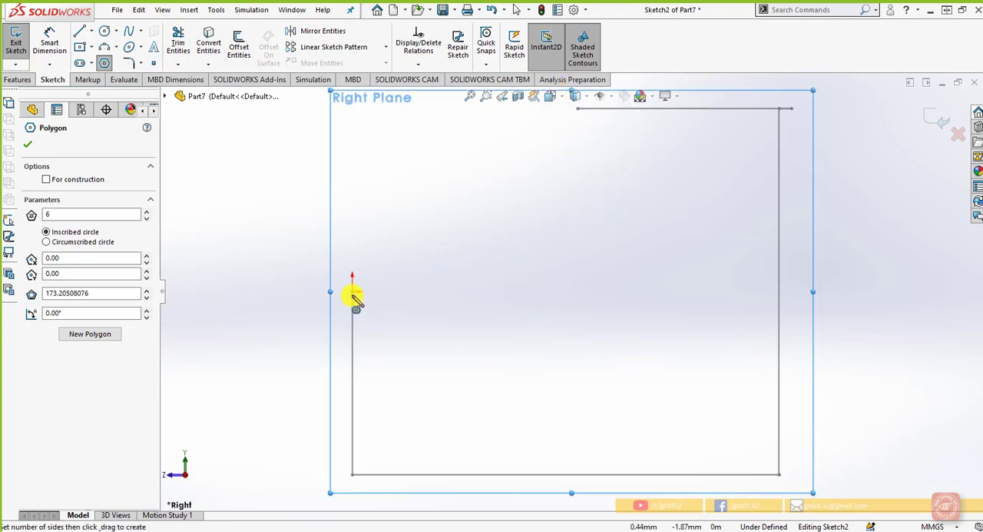
scroll(353, 296, "down", 3)
left_click_drag(54, 214, 39, 214)
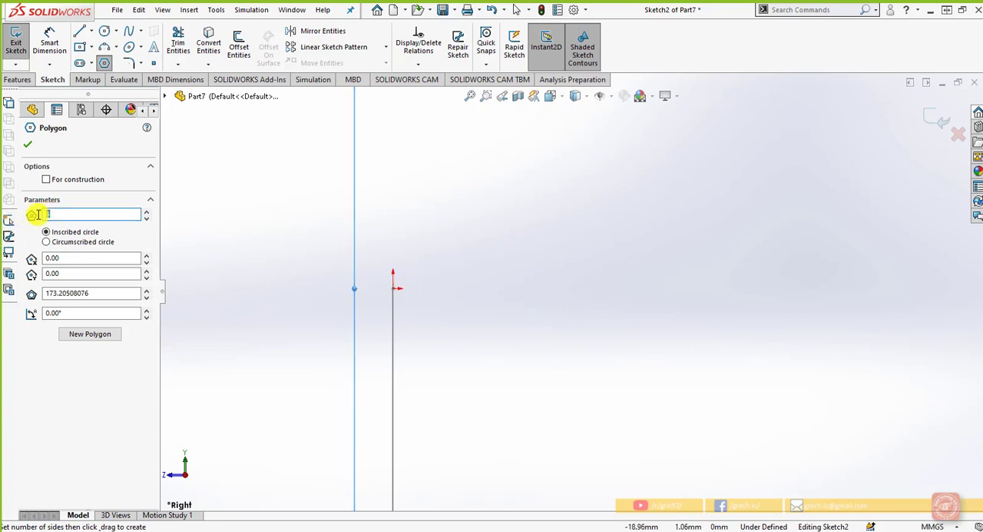
type("5")
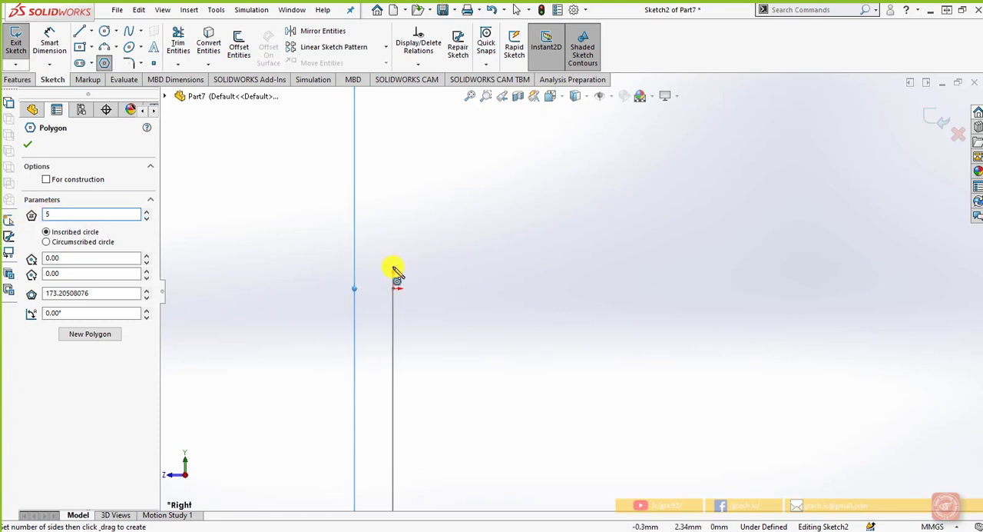
mouse_move(393, 288)
left_mouse_down()
mouse_move(415, 319)
mouse_move(413, 341)
mouse_move(439, 343)
mouse_move(440, 361)
mouse_move(439, 348)
left_mouse_up()
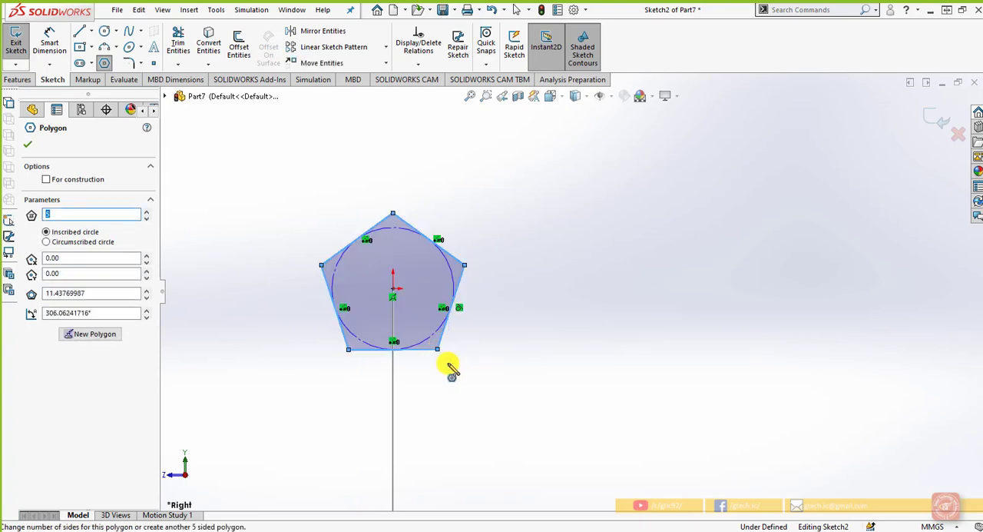
right_click(450, 368)
left_click(476, 374)
Dimension the pentagon's bottom side as 5 mm and exit the sketch
scroll(477, 401, "up", 6)
mouse_move(477, 372)
middle_mouse_down()
mouse_move(468, 376)
mouse_move(505, 386)
mouse_move(508, 417)
mouse_move(525, 259)
mouse_move(520, 278)
middle_mouse_up()
scroll(492, 278, "down", 3)
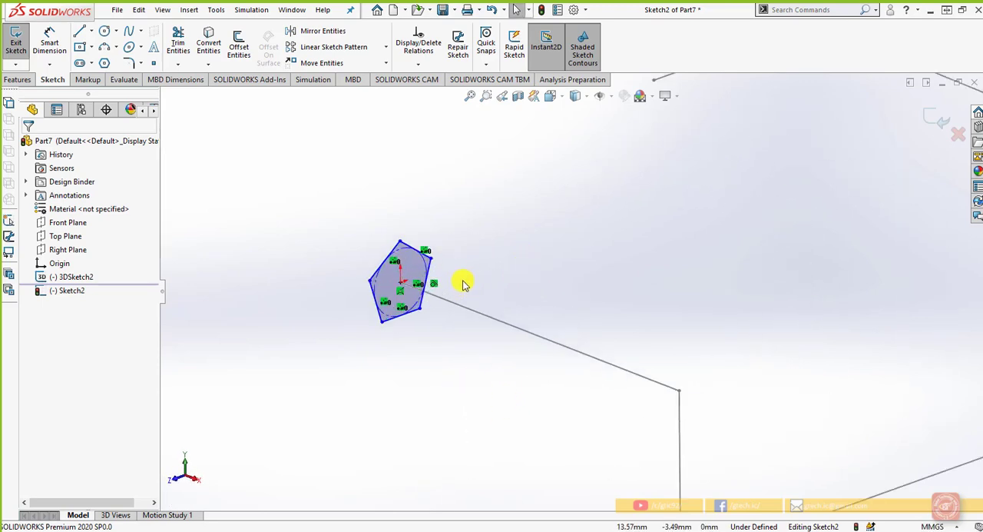
left_click(50, 42)
scroll(384, 284, "down", 2)
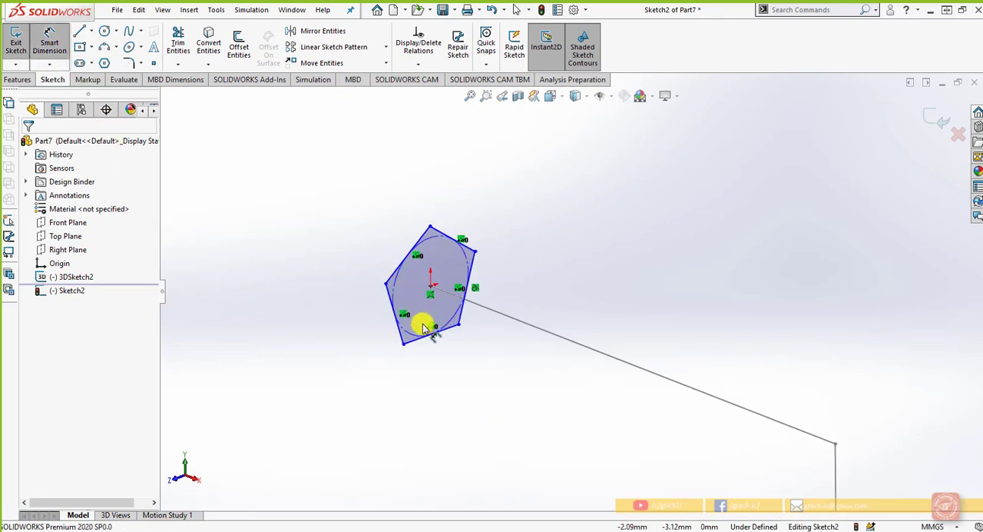
left_click(430, 335)
left_click(445, 364)
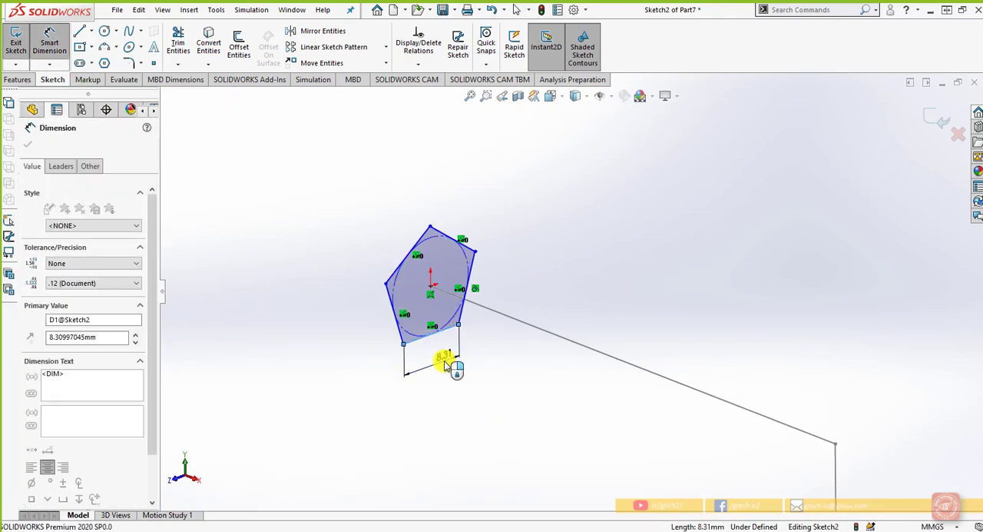
type("5")
key("Return")
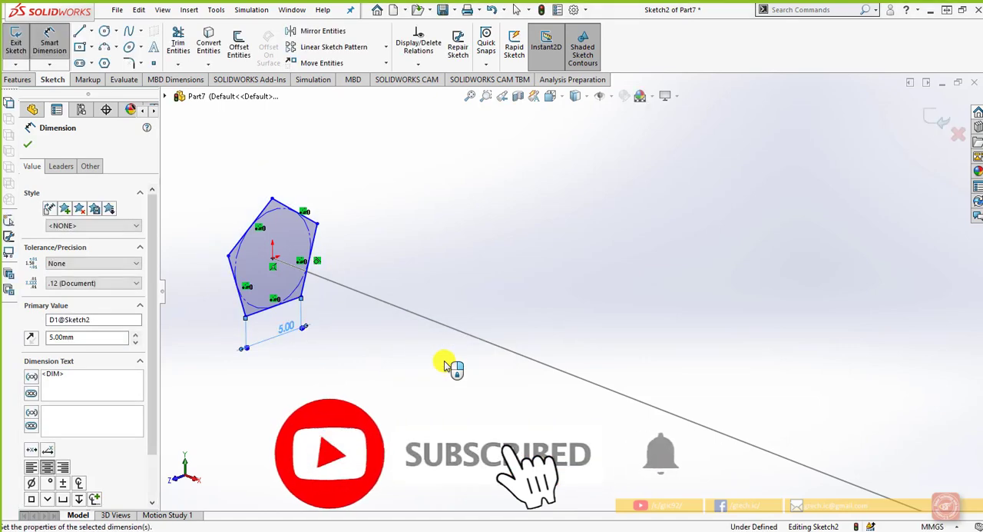
left_click(395, 391)
scroll(395, 391, "up", 5)
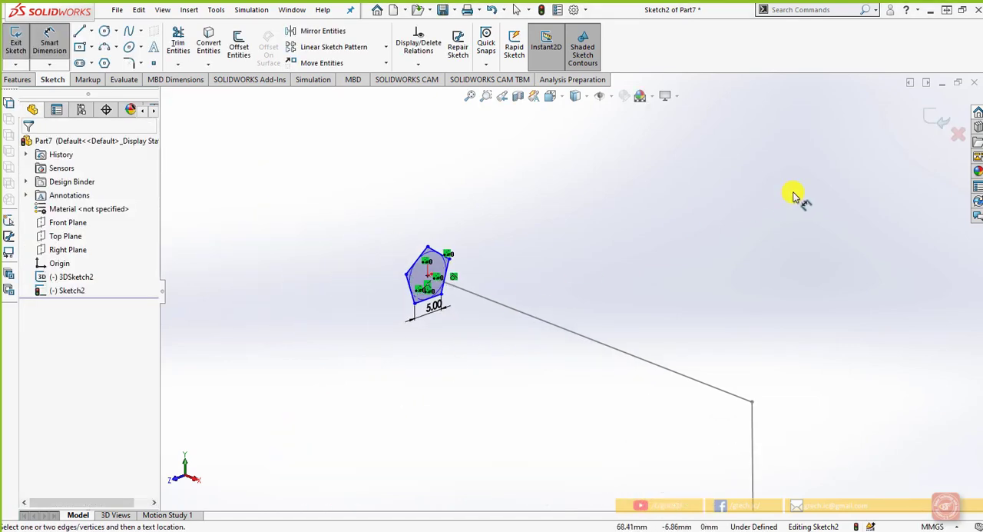
left_click(938, 124)
scroll(773, 254, "up", 3)
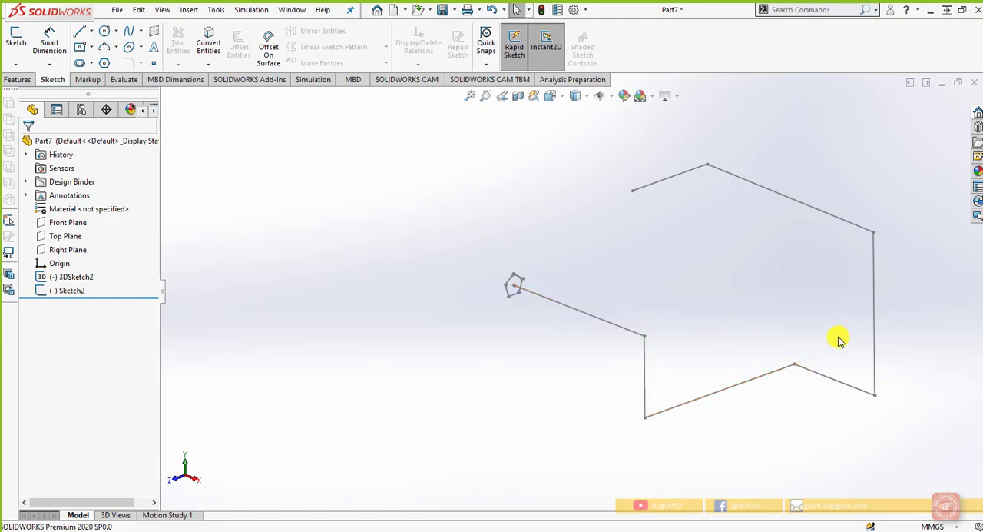
scroll(520, 285, "down", 3)
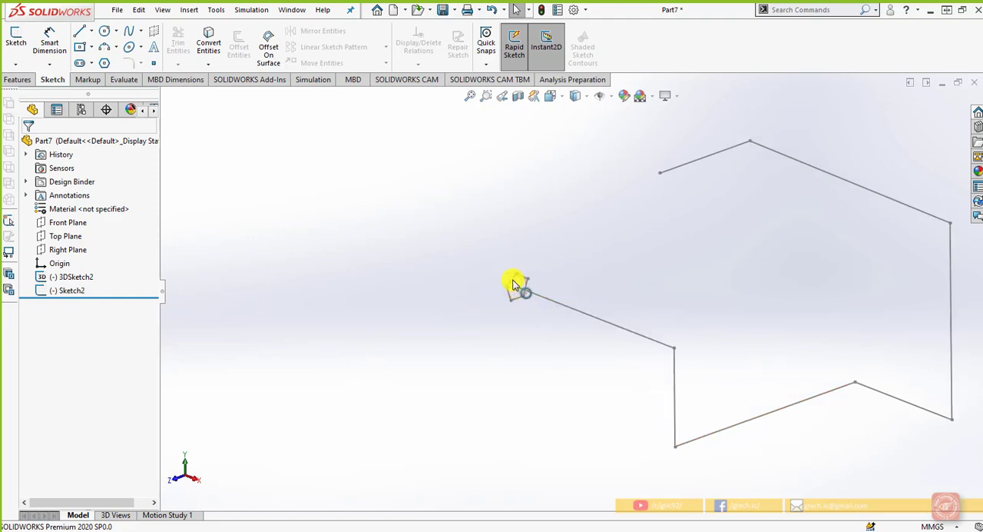
Set up a sweep using the pentagon sketch as the profile and the 3D sketch as the path
scroll(535, 300, "down", 3)
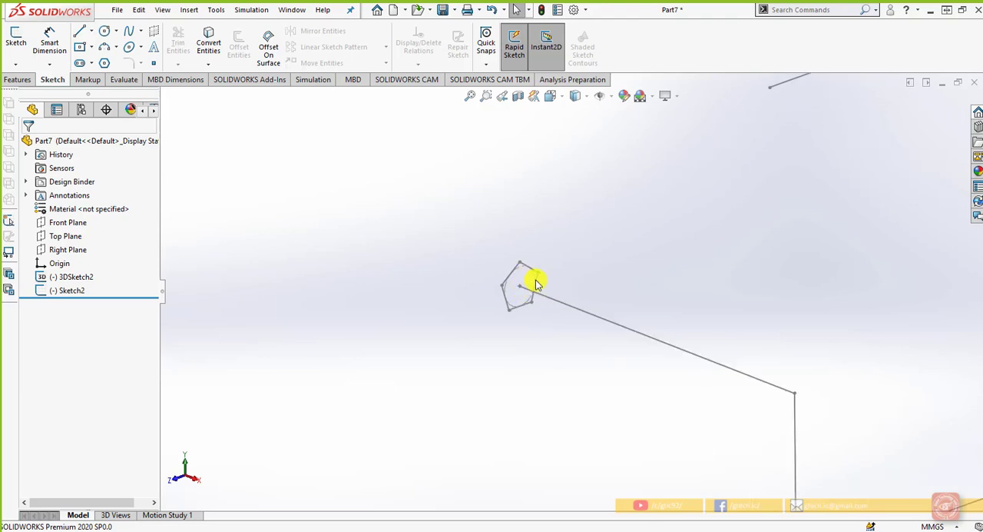
scroll(533, 327, "up", 4)
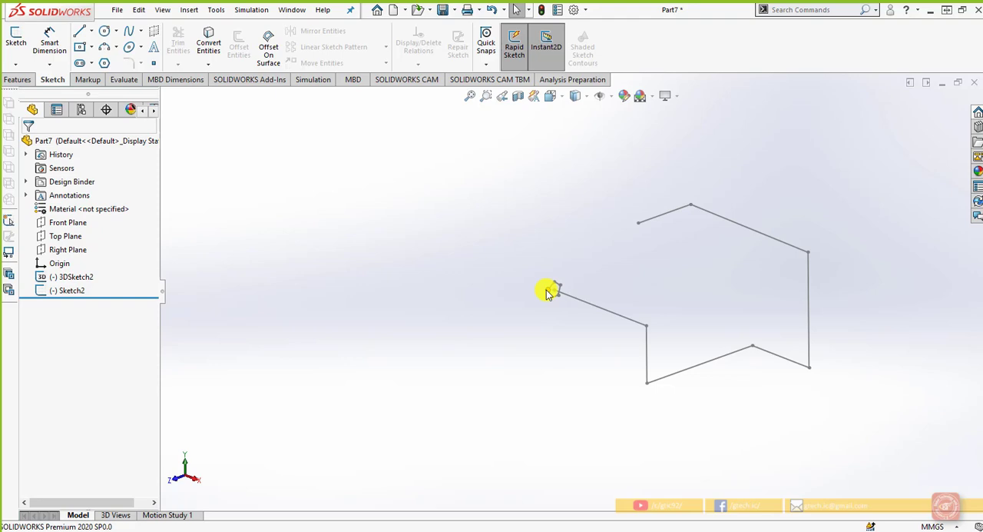
scroll(613, 323, "down", 2)
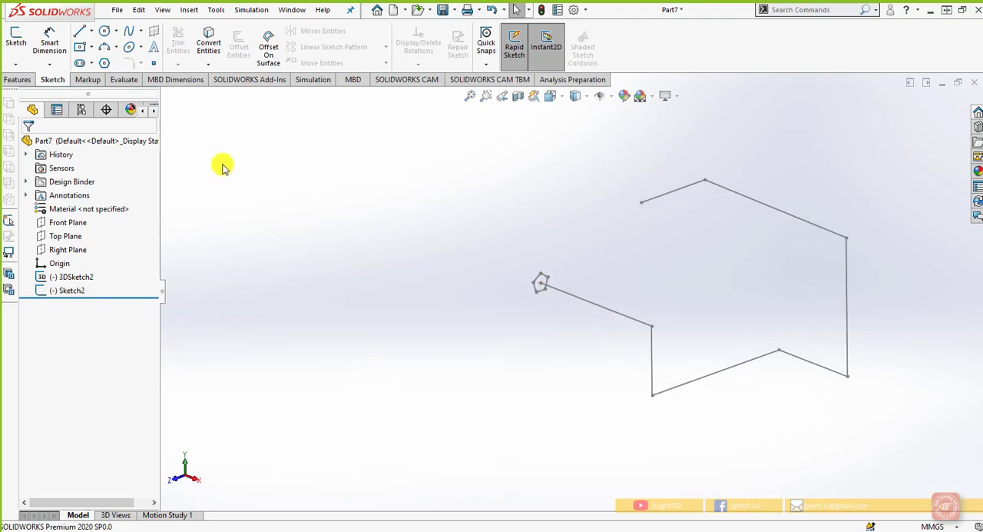
left_click(21, 80)
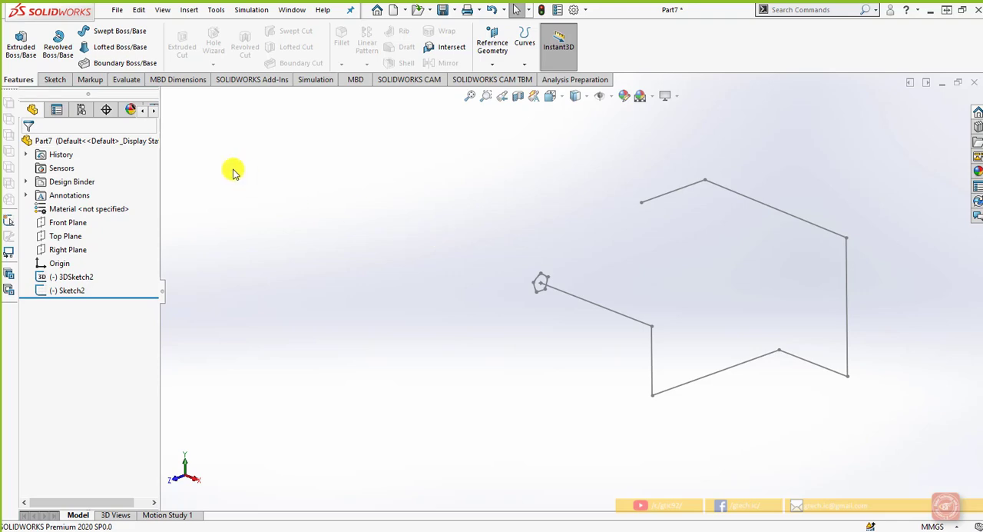
left_click(137, 32)
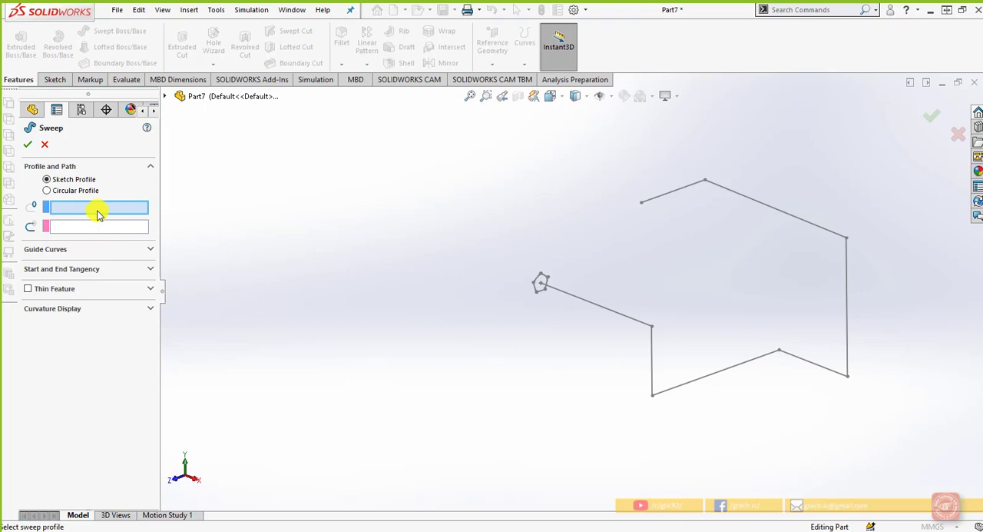
scroll(552, 284, "down", 3)
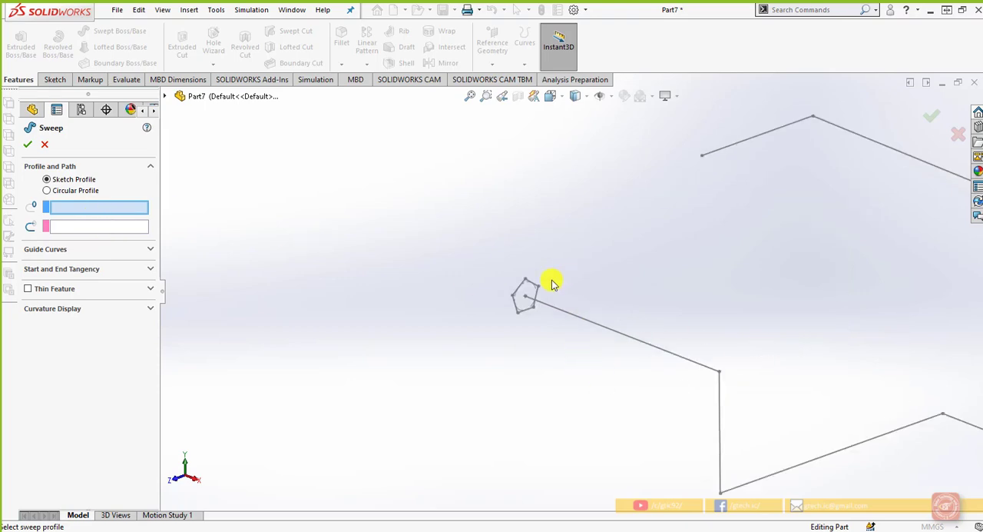
left_click(527, 314)
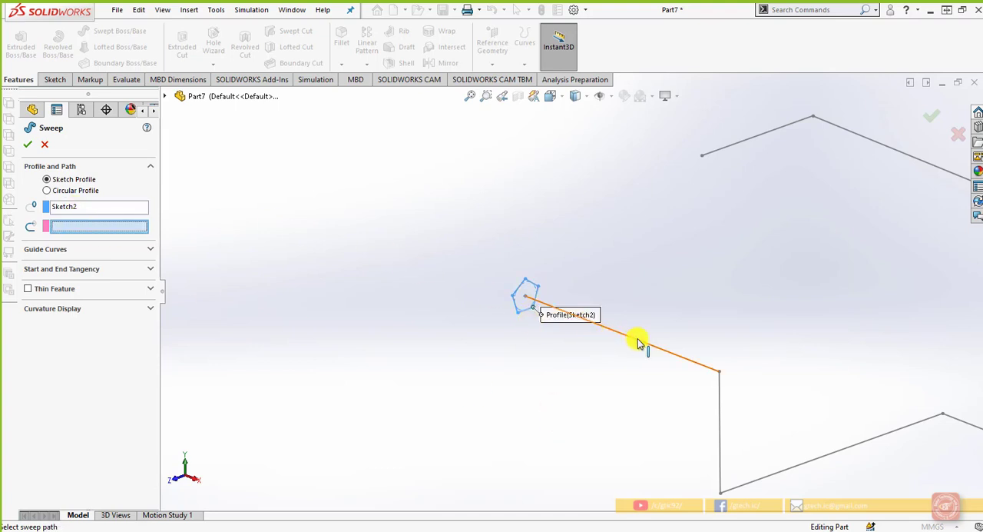
scroll(695, 370, "up", 2)
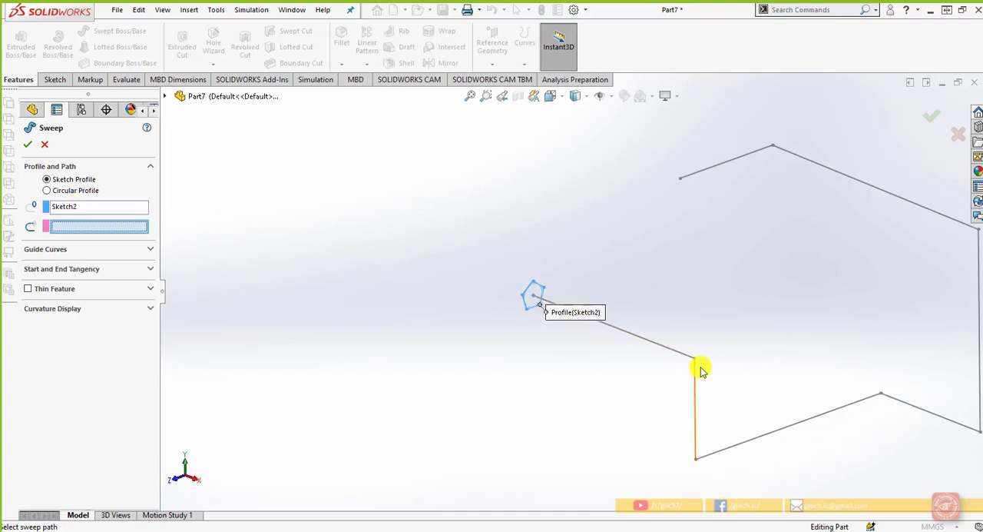
left_click(165, 97)
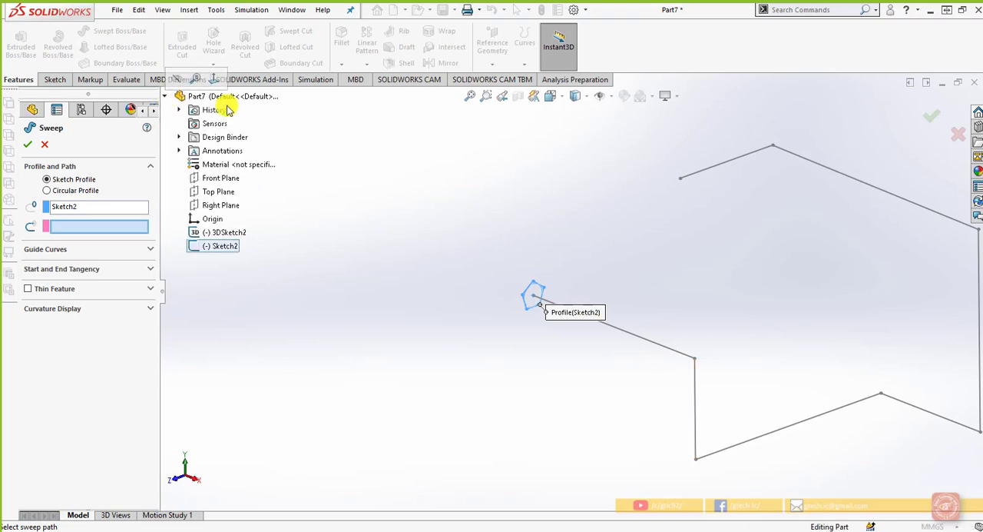
left_click(223, 233)
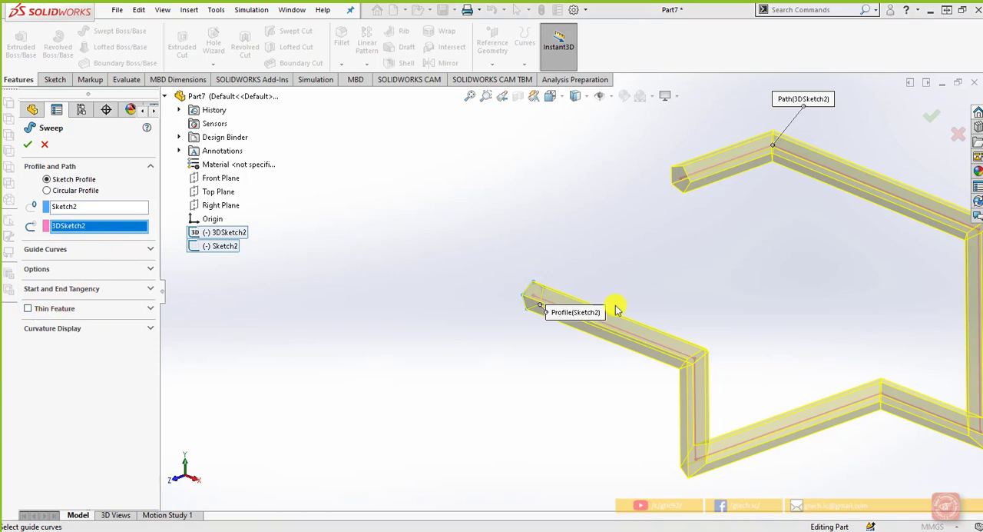
Make the sweep a one-direction thin feature with a 1 mm wall and create it
left_click(28, 311)
middle_click_drag(444, 344, 536, 435)
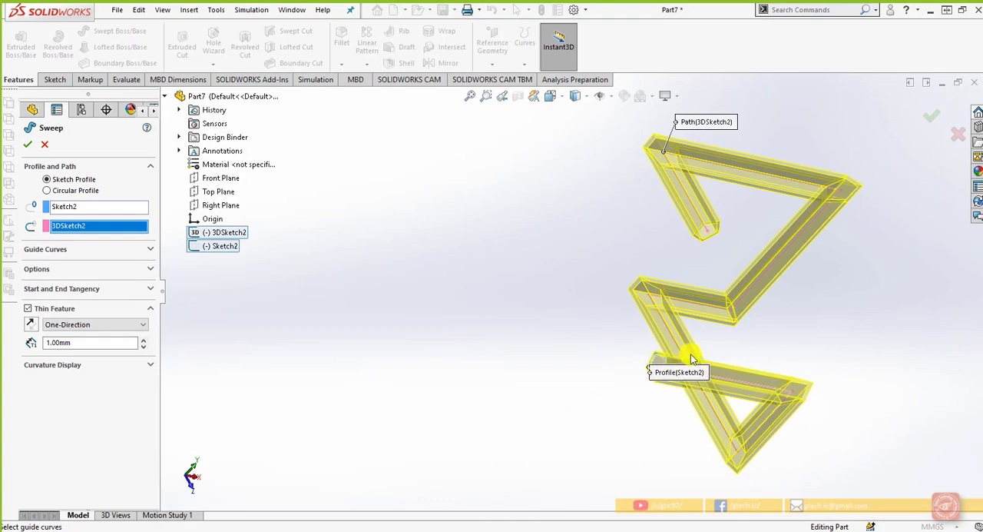
scroll(603, 365, "down", 3)
scroll(551, 378, "up", 4)
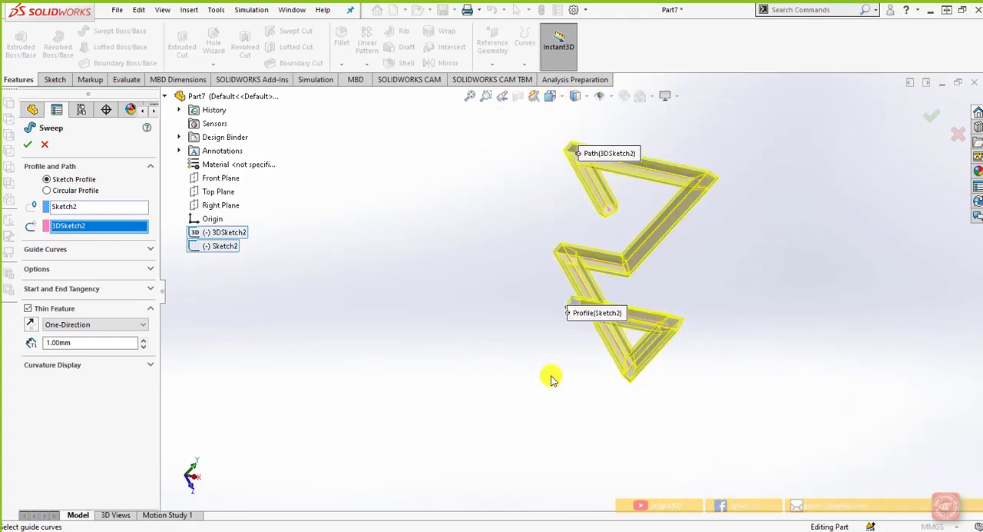
middle_click_drag(549, 374, 472, 321)
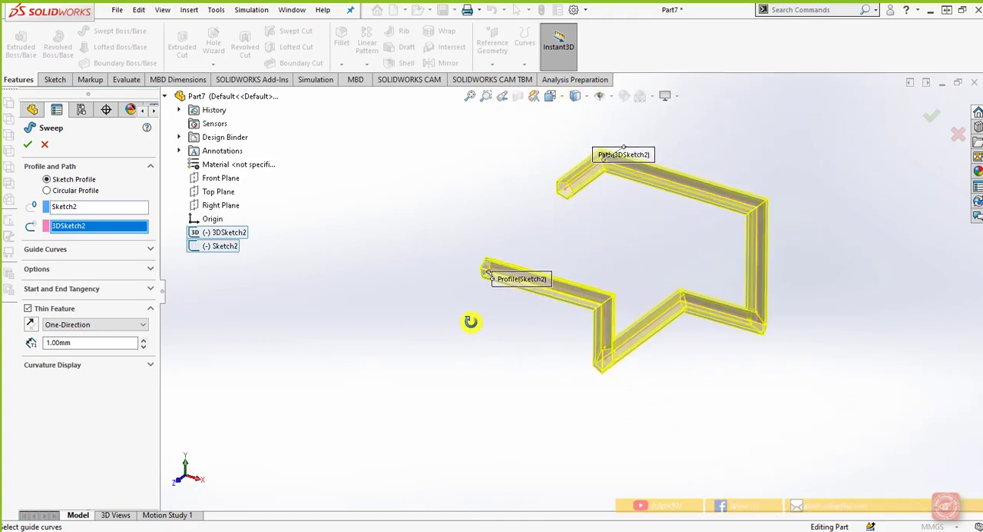
left_click(932, 115)
middle_click_drag(666, 377, 687, 358)
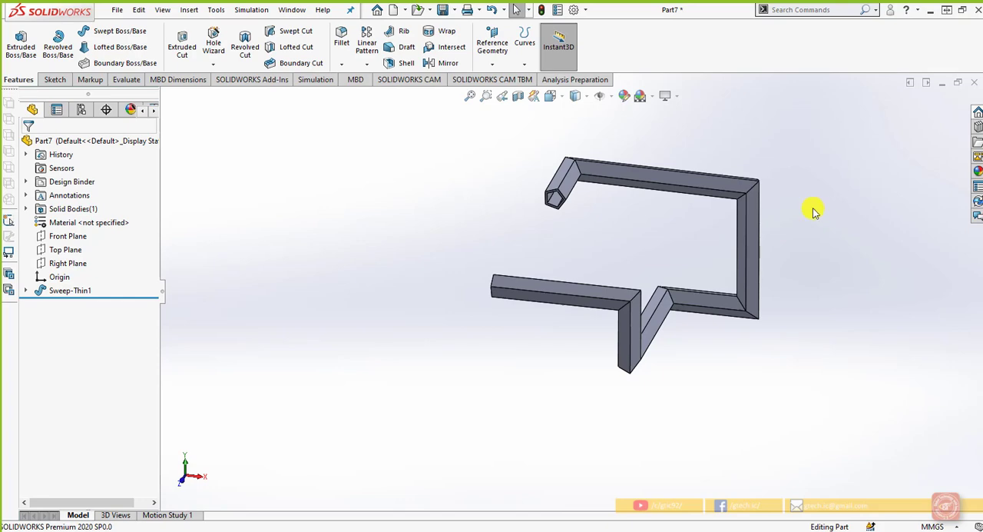
Close the swept part and create a new part document
left_click(973, 86)
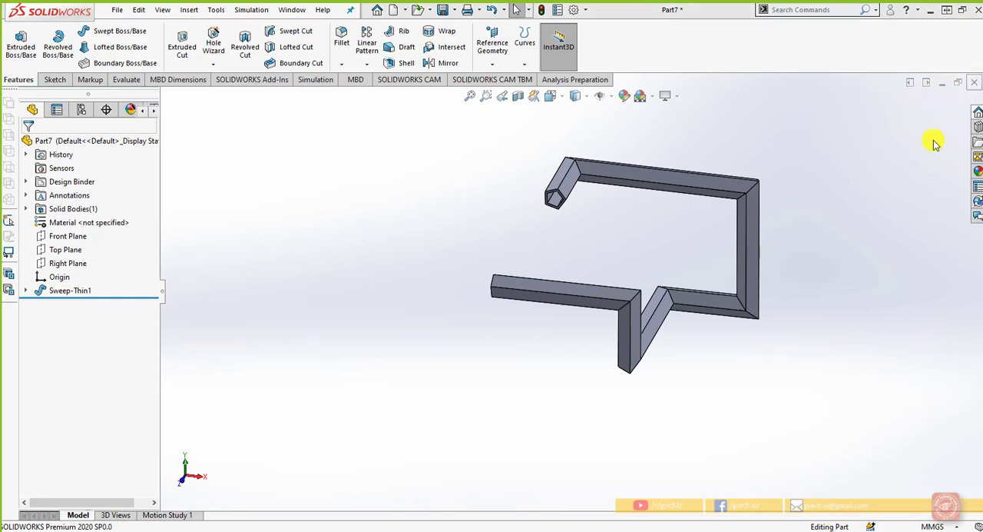
left_click(530, 279)
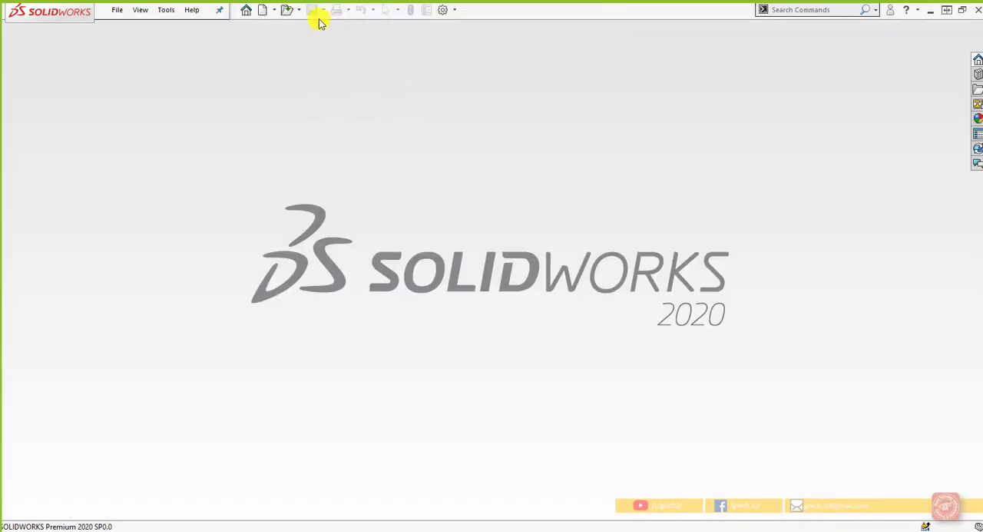
left_click(260, 9)
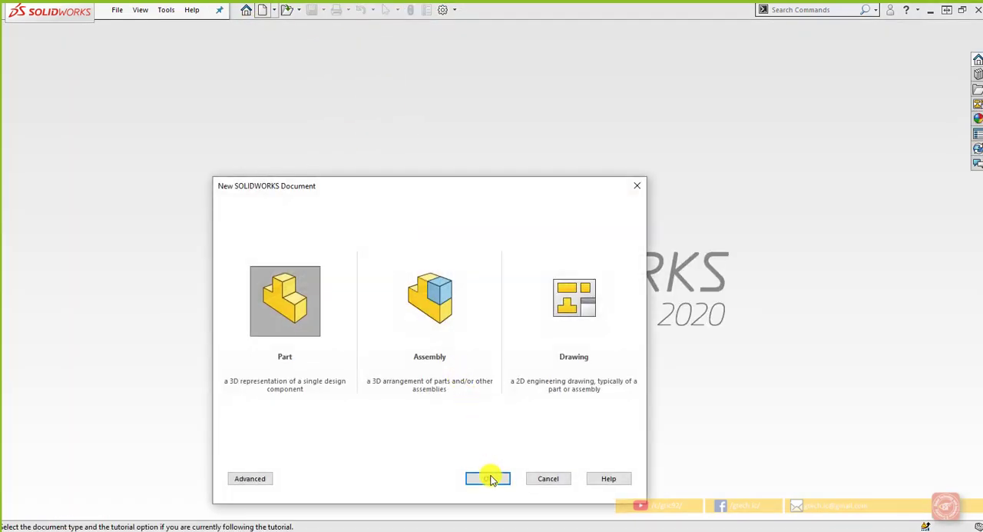
left_click(491, 478)
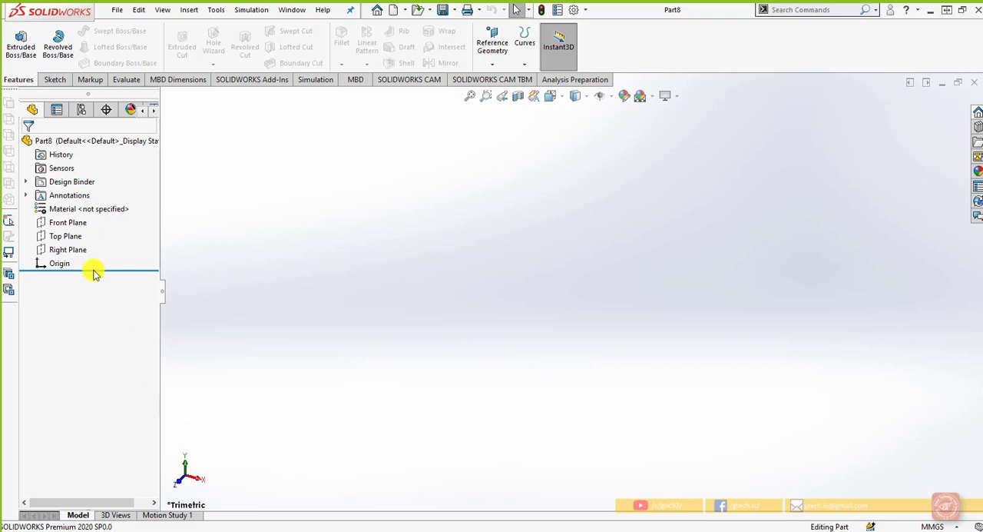
Start a 3D sketch and draw a line about 222 mm long from the origin along the X axis
left_click(76, 224)
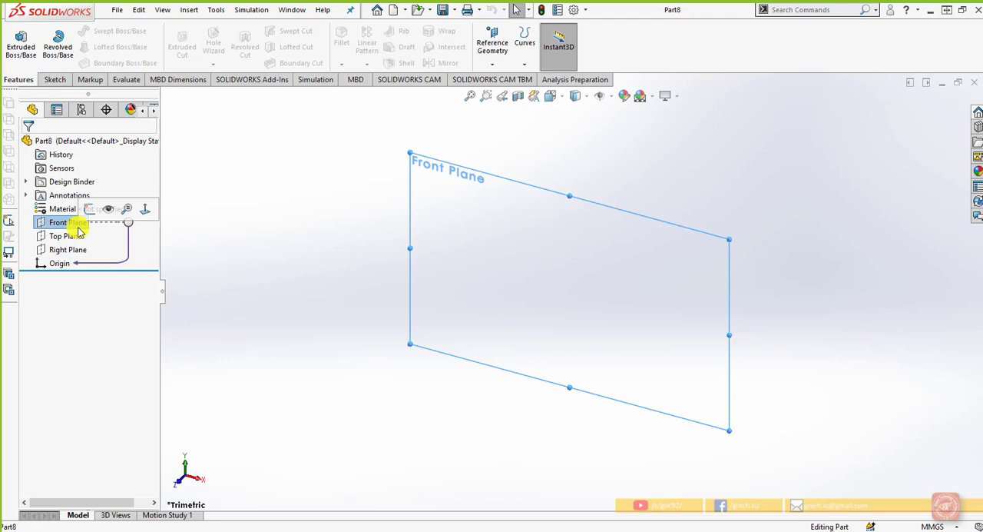
left_click(55, 79)
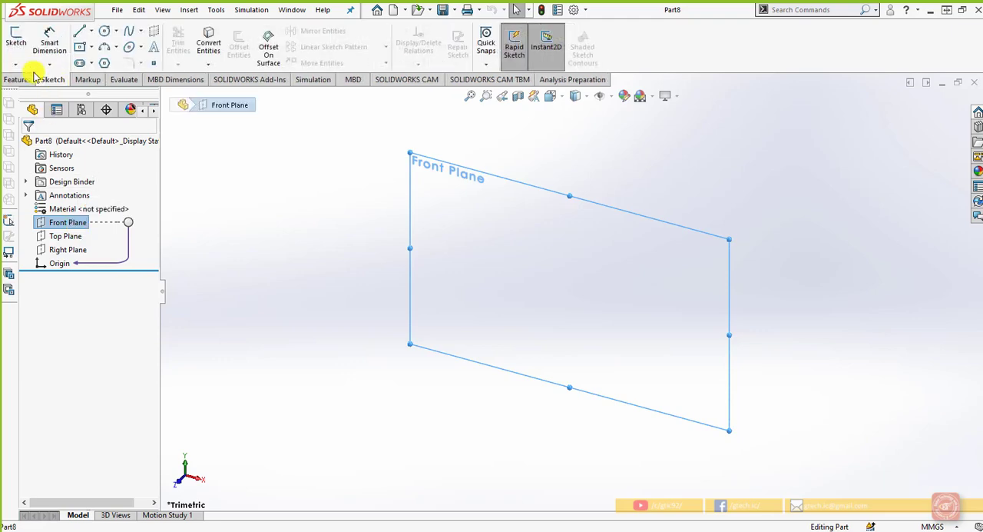
left_click(27, 66)
left_click(34, 93)
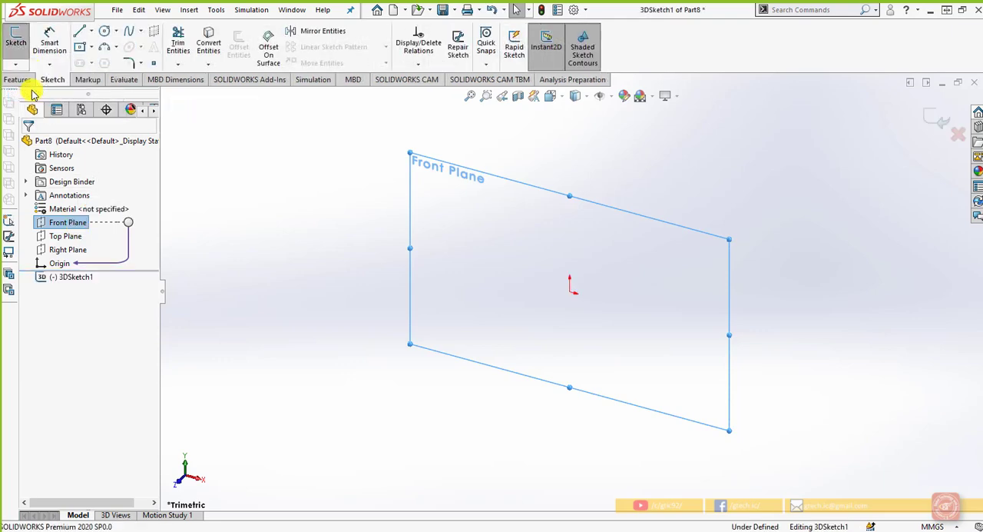
left_click(79, 31)
key("f")
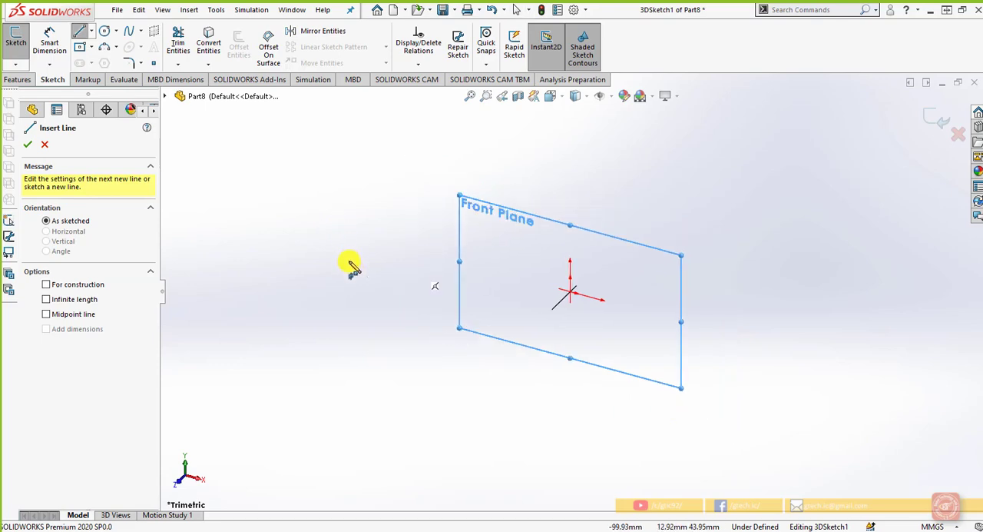
left_click(571, 292)
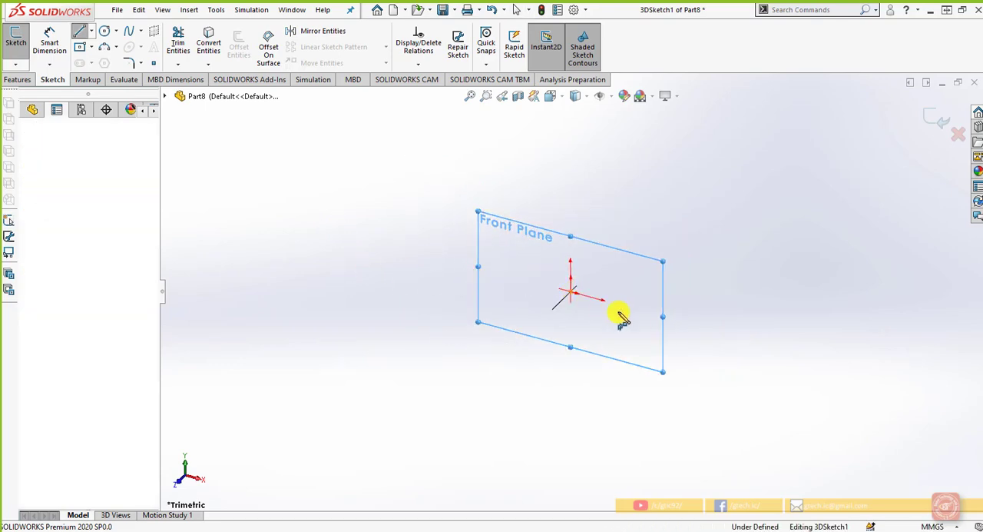
scroll(709, 350, "up", 3)
scroll(709, 351, "down", 2)
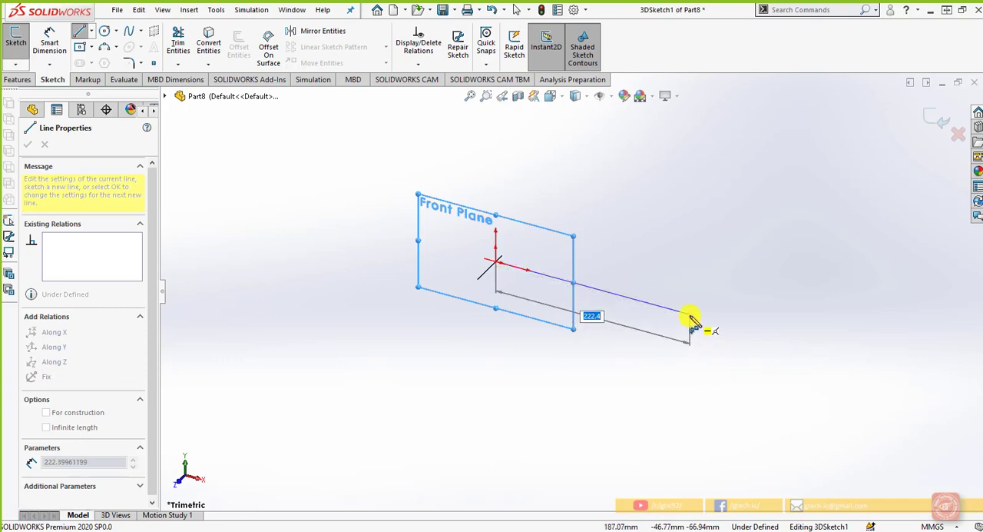
left_click(693, 321)
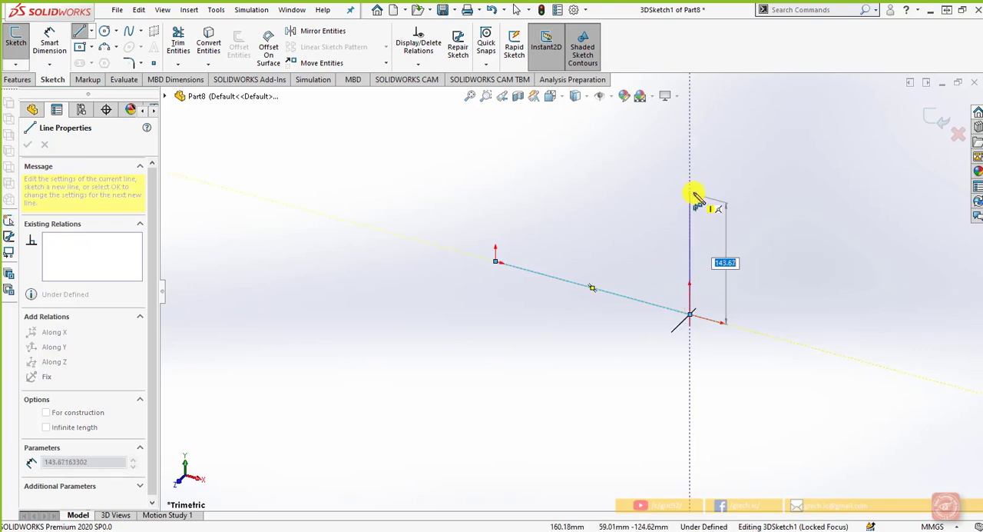
Continue the path with an upright line, a short line forward along Z, one about 145 mm back along X, and a long rearward Z line
left_click(690, 174)
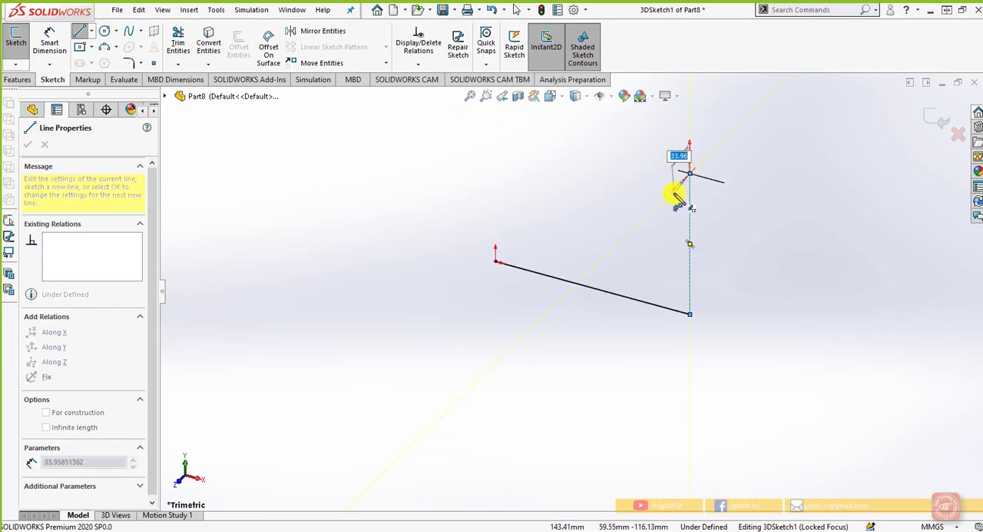
left_click(653, 209)
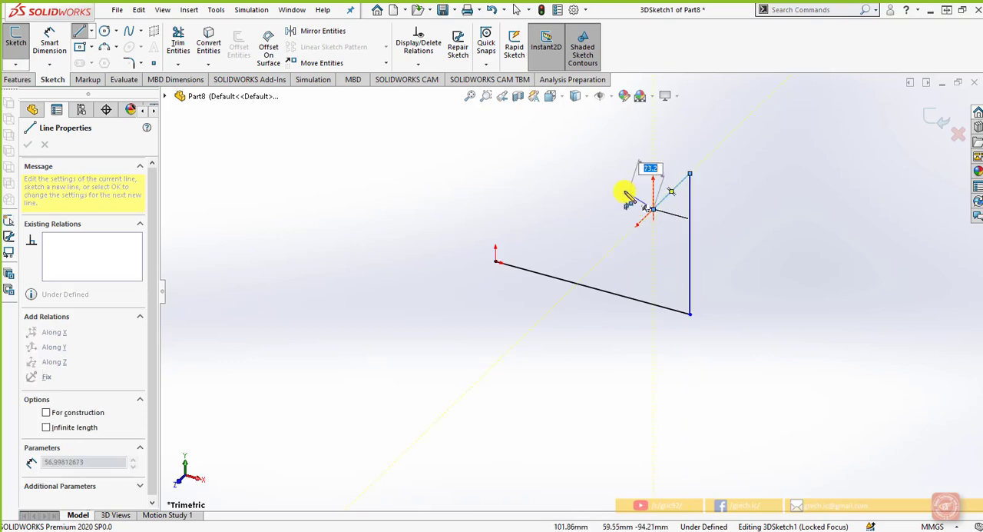
double_click(530, 175)
key("z")
scroll(532, 177, "down", 1)
left_click(547, 222)
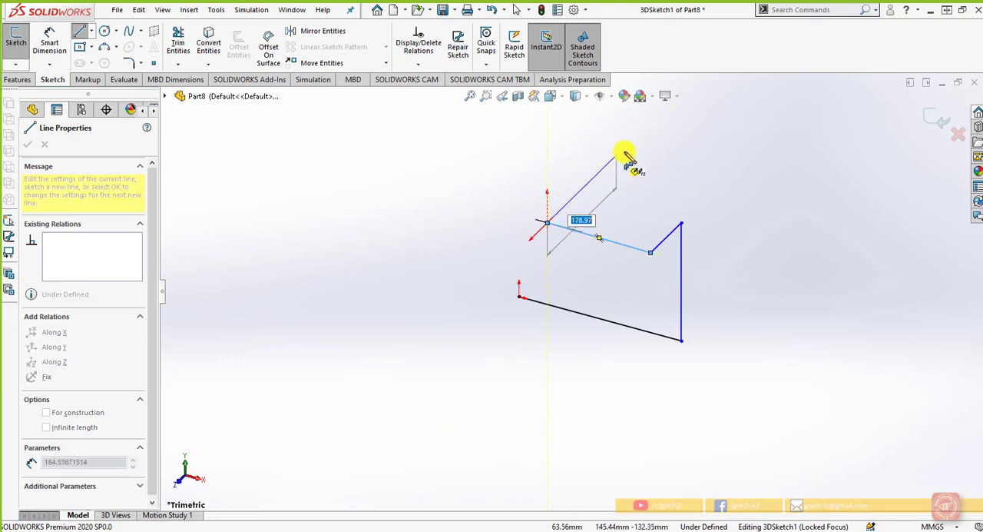
scroll(658, 132, "up", 2)
scroll(658, 132, "down", 2)
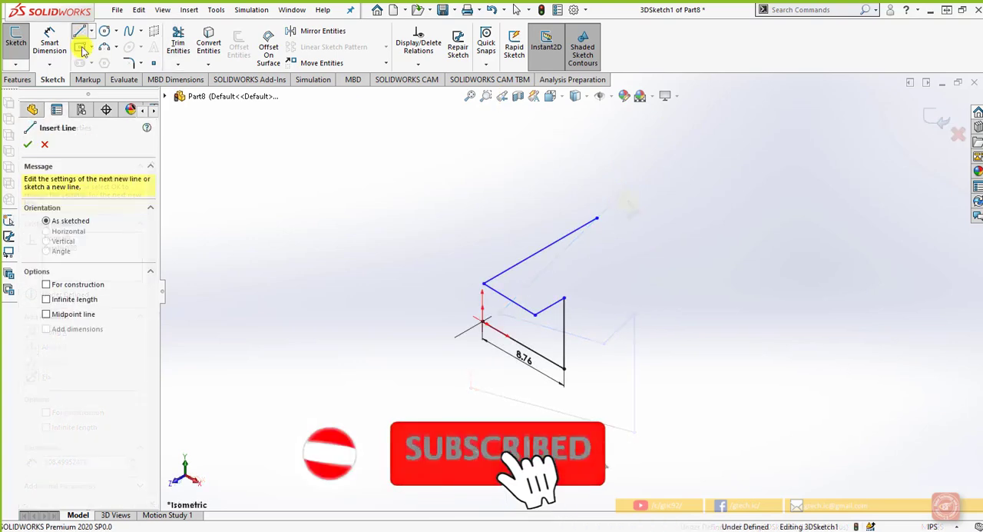
Extend the path outward along X, forward about 5.6 in along Z, down about 6.9 in, and back along X about 9.2 in
left_click(597, 222)
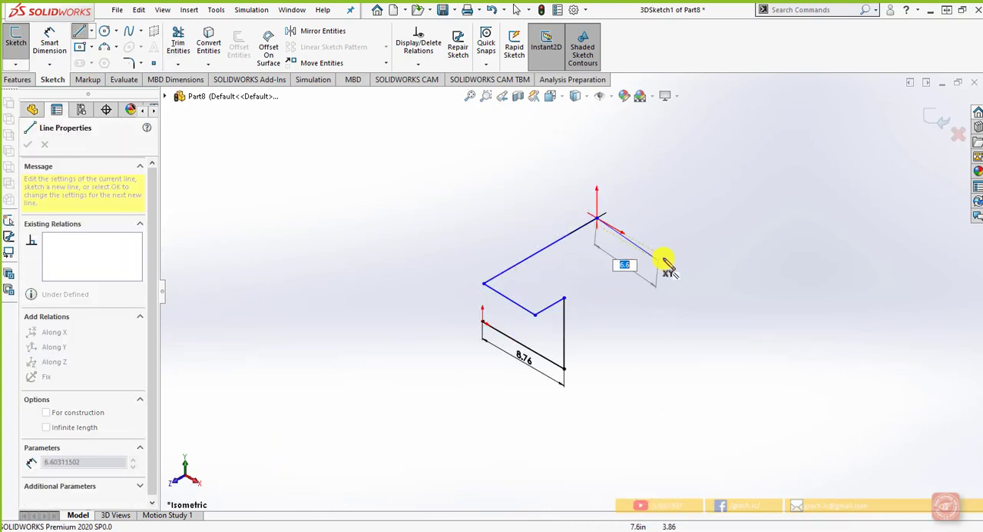
left_click(607, 284)
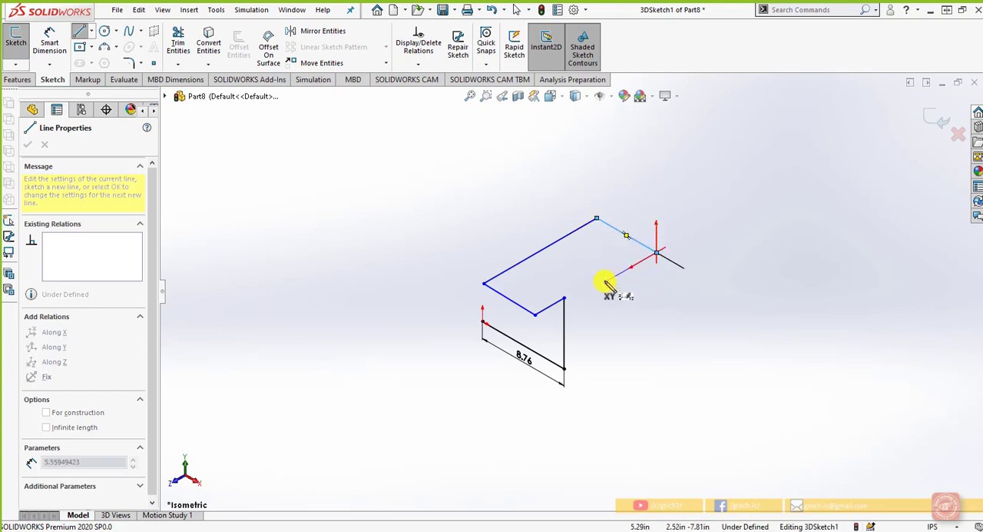
left_click(607, 283)
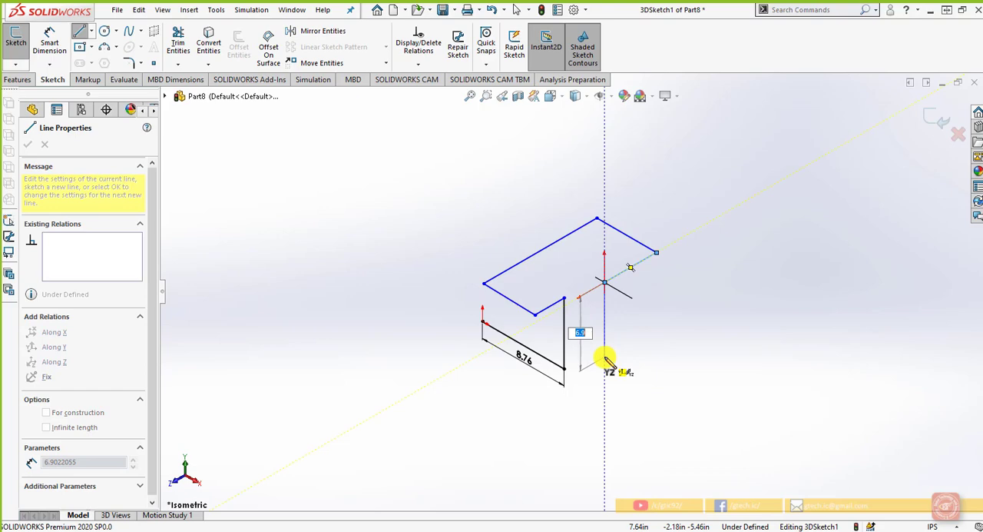
left_click(607, 359)
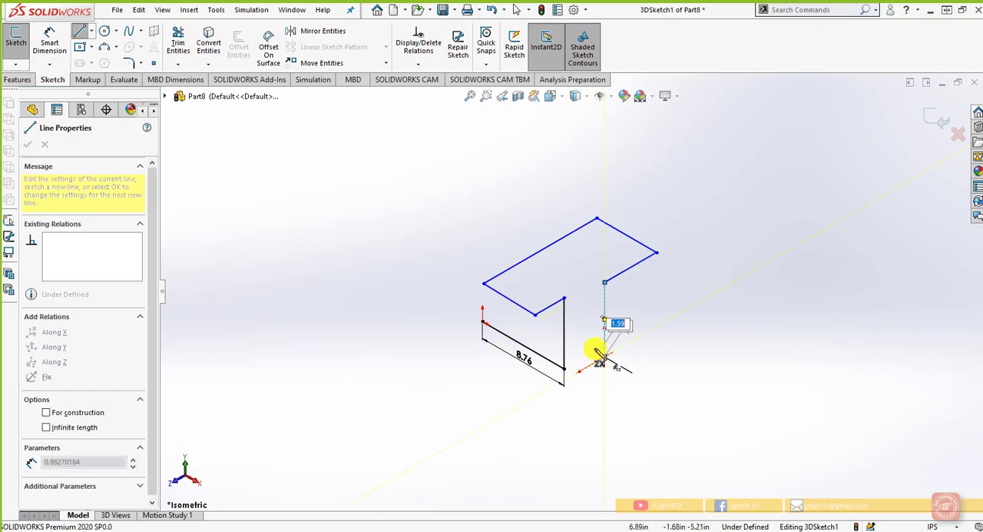
double_click(520, 313)
key("Escape")
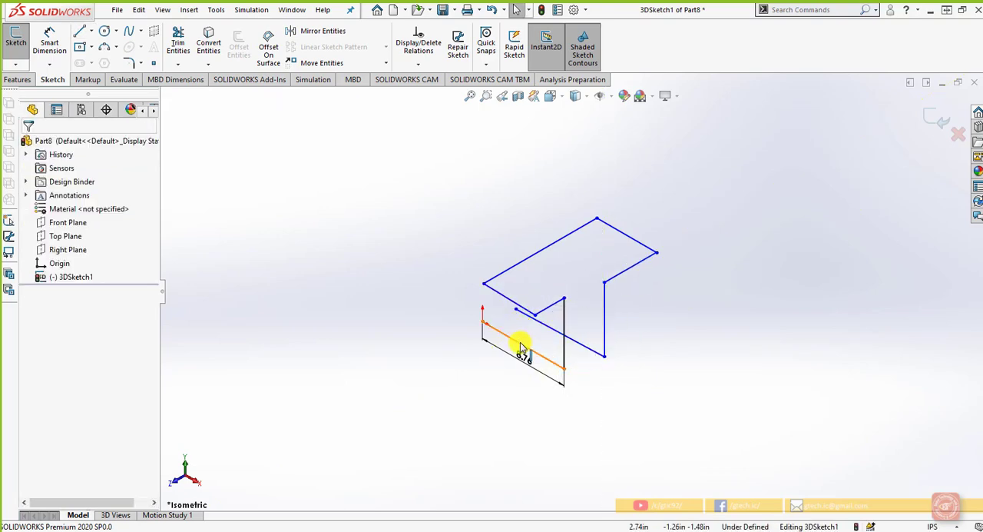
mouse_move(518, 338)
middle_mouse_down()
mouse_move(531, 323)
mouse_move(568, 322)
mouse_move(507, 303)
mouse_move(518, 314)
mouse_move(582, 301)
mouse_move(519, 314)
middle_mouse_up()
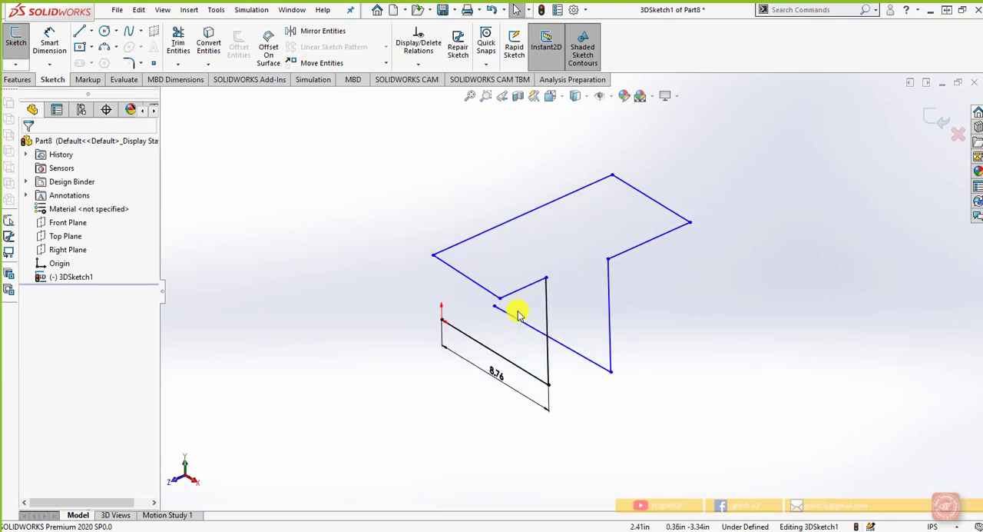
Make the two short Z-direction lines at the inner ends of the raised path equal in length
left_click(596, 278)
left_click(654, 244, "ctrl")
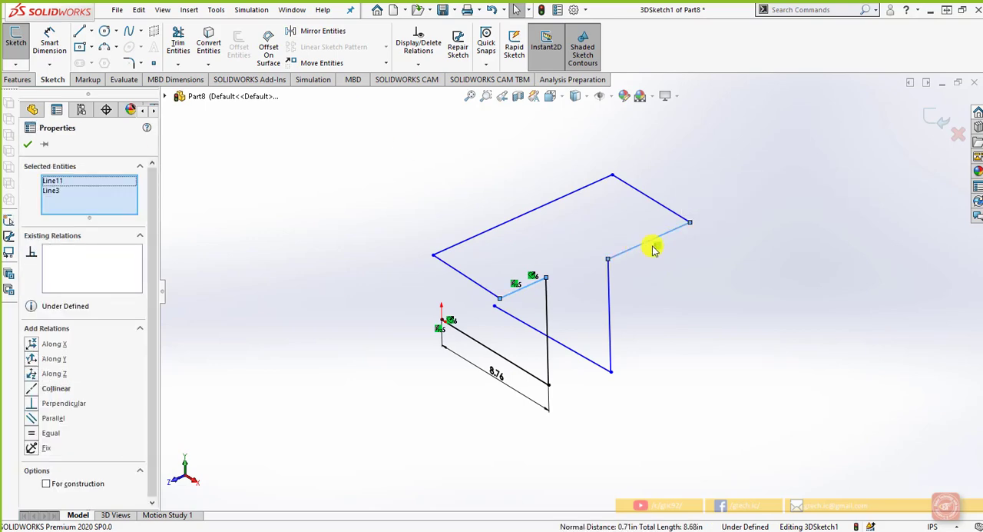
left_click(34, 434)
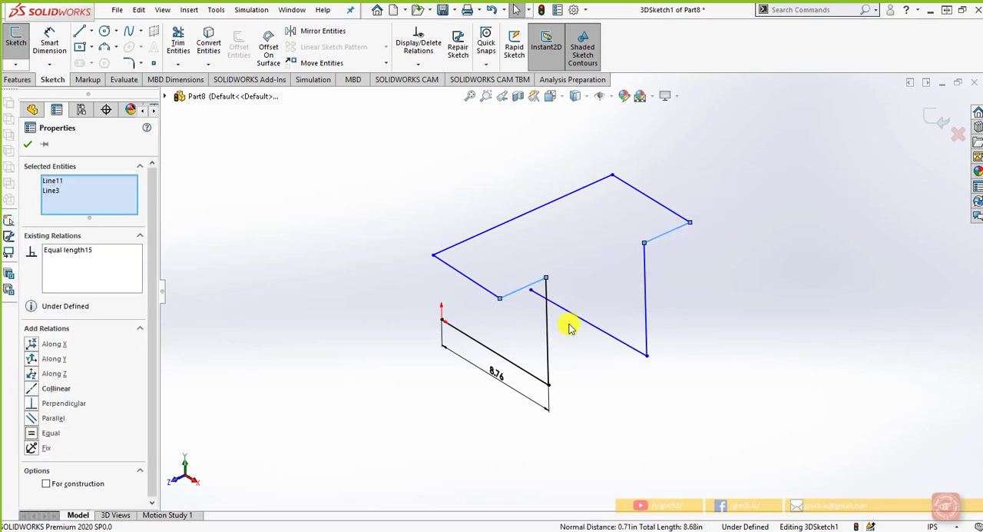
left_click(669, 310)
Make the free-ended lower X-direction line equal in length to the line starting at the origin
left_click(620, 339)
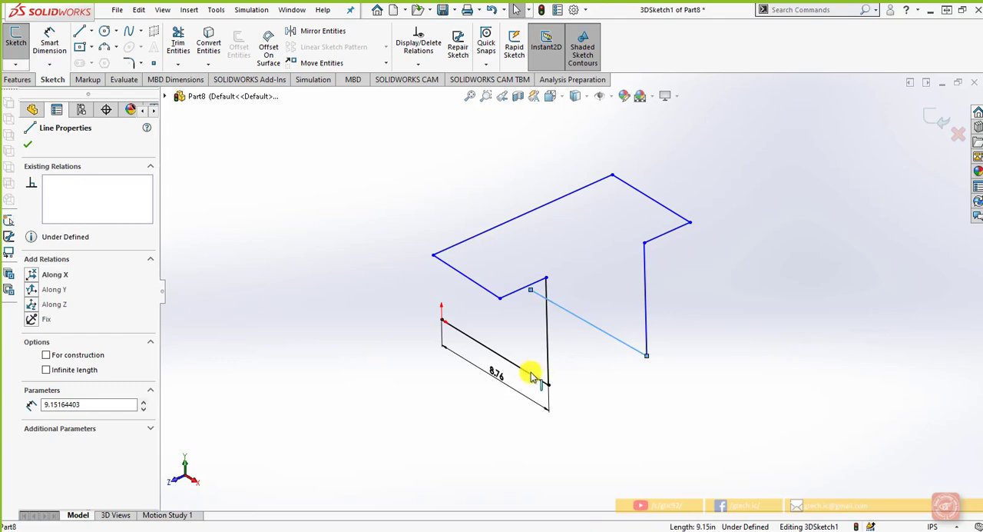
left_click(534, 377, "ctrl")
left_click(681, 321)
left_click(653, 392)
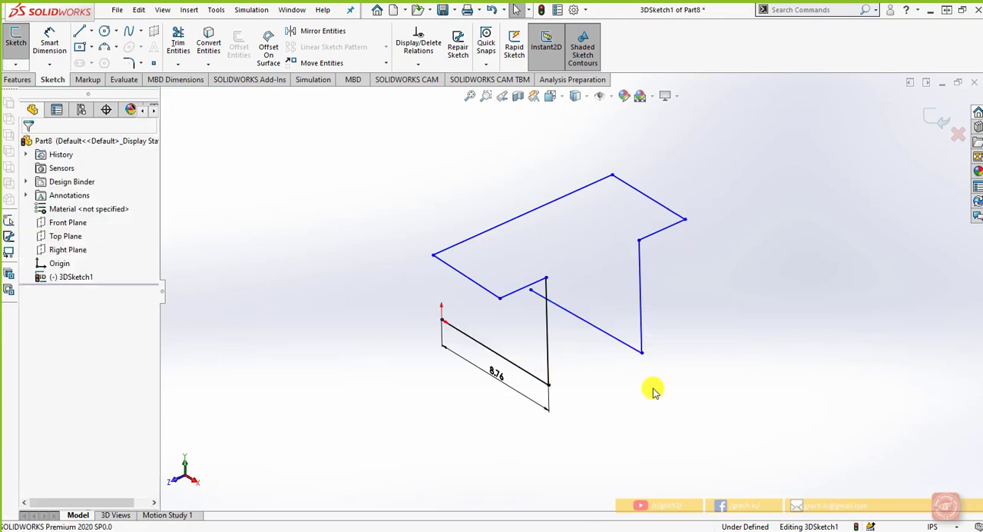
Make the two upright lines of the path equal in length
left_click(639, 284)
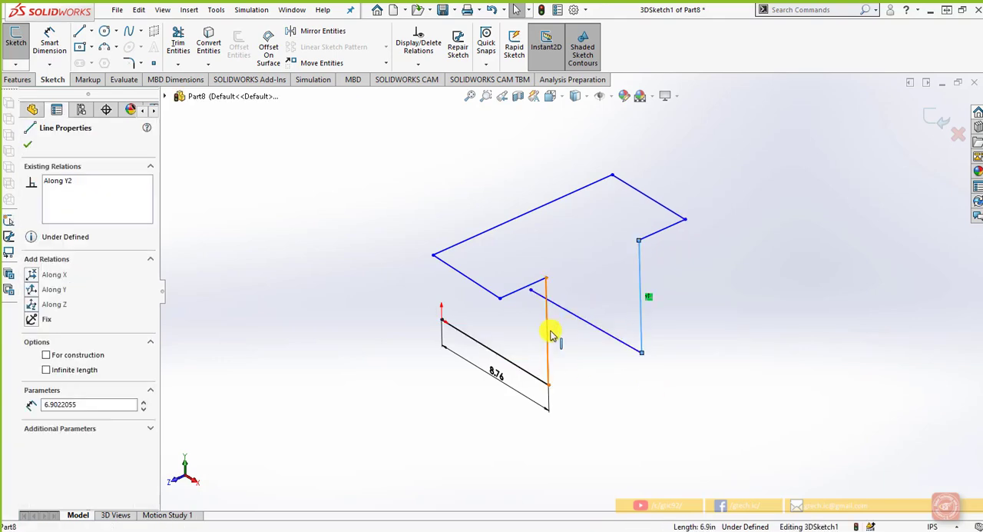
left_click(547, 335, "ctrl")
left_click(687, 278)
left_click(688, 354)
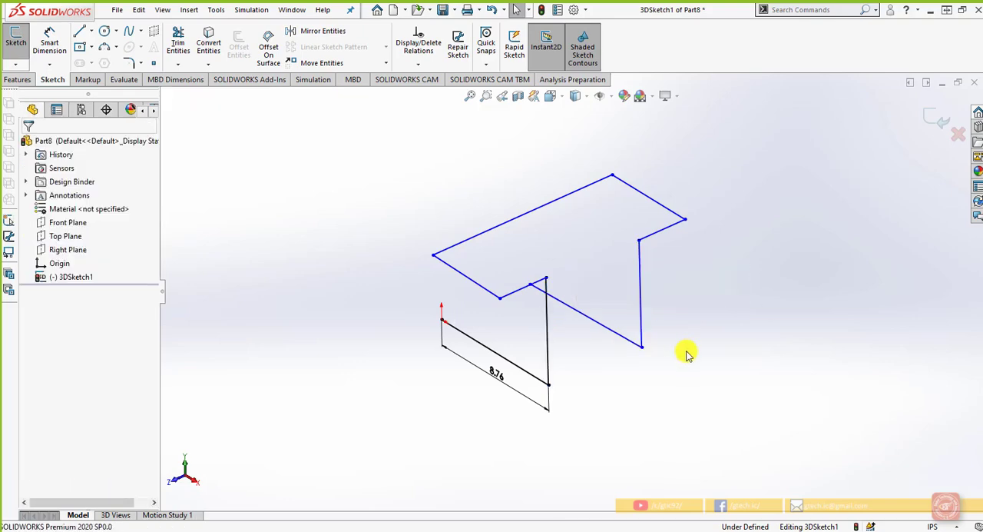
Make the two upper X-direction lines at the ends of the long Z line equal in length
left_click(676, 215)
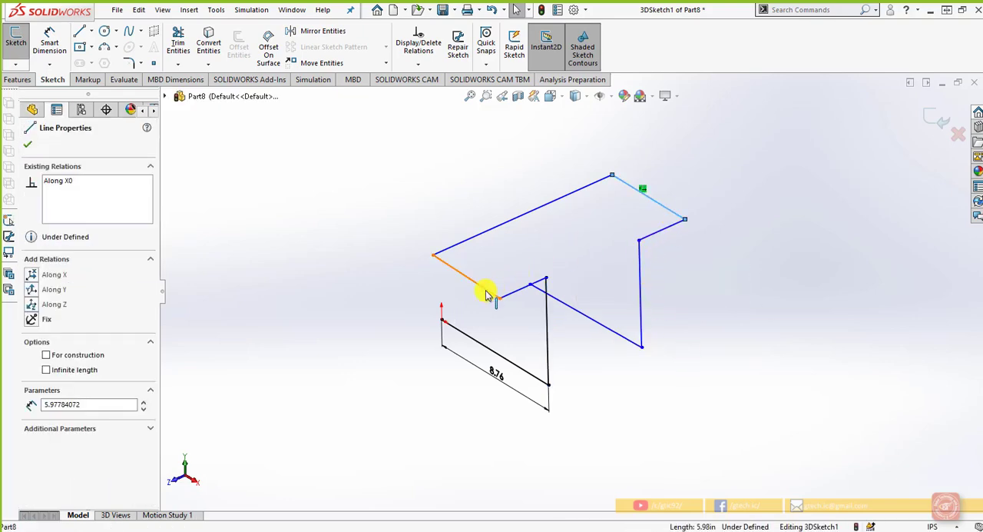
left_click(486, 291, "ctrl")
left_click(640, 244)
left_click(707, 303)
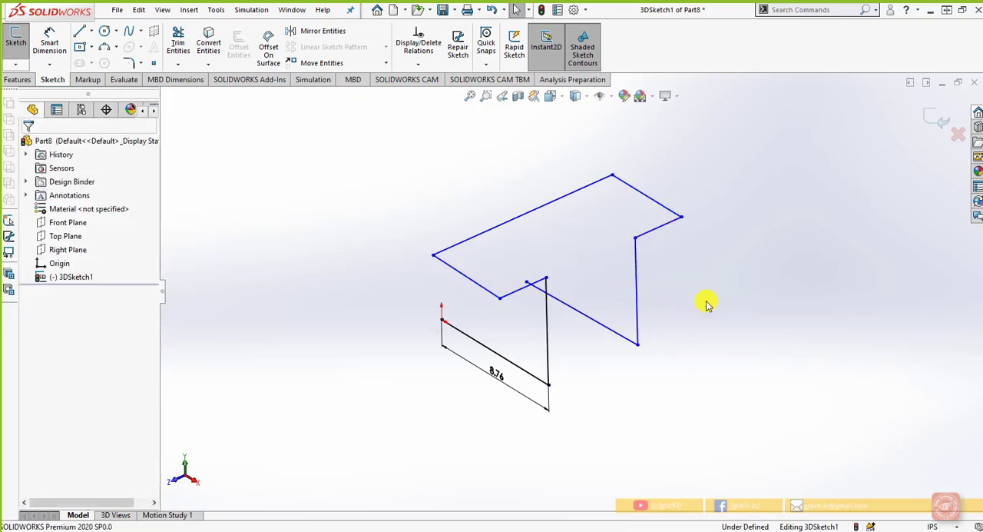
Dimension the rear upright line of the path to 4 in
left_click(49, 44)
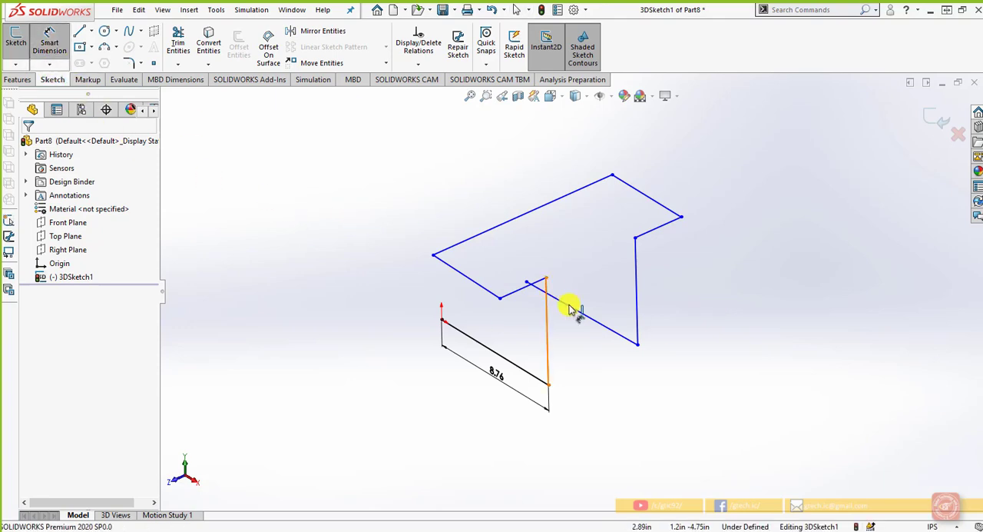
left_click(659, 293)
left_click(667, 292)
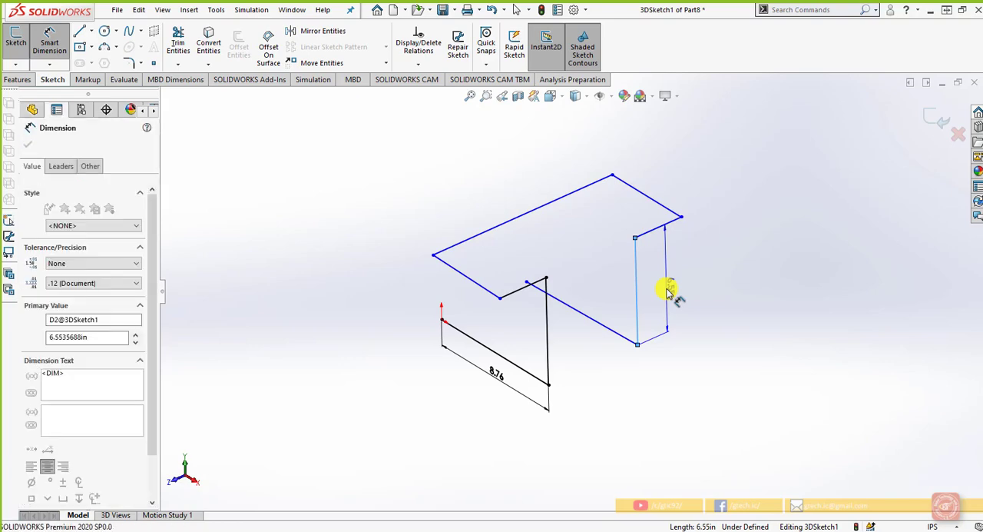
type("4")
key("Return")
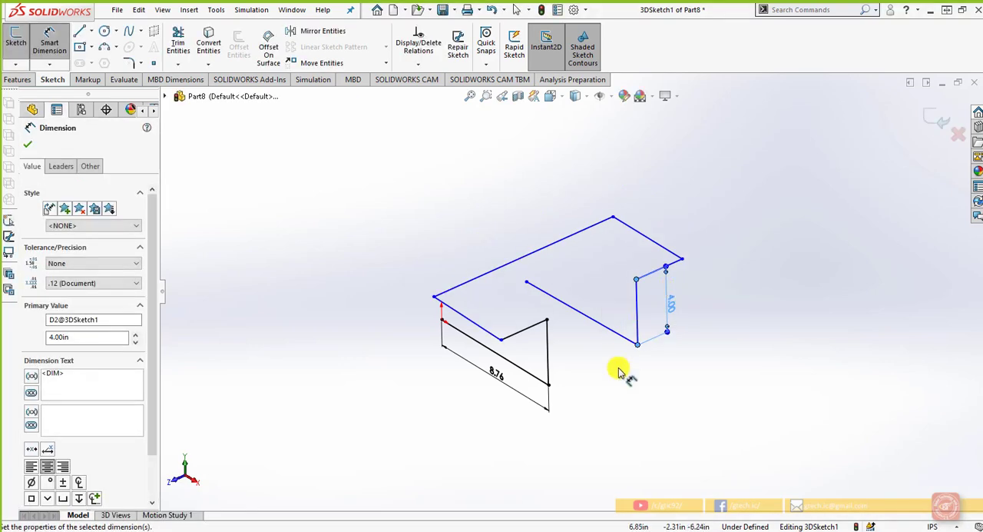
Dimension the front upper X-direction line to 3 in
left_click(482, 329)
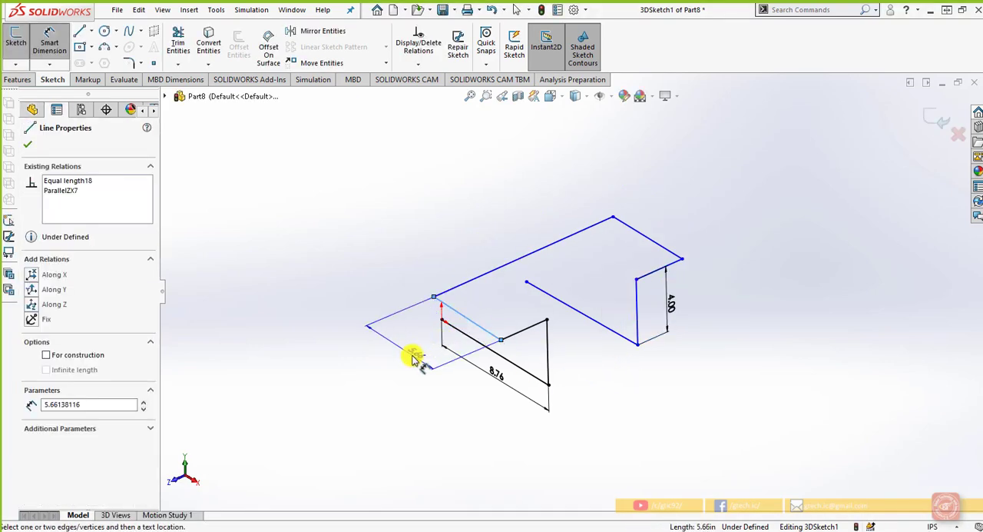
left_click(411, 357)
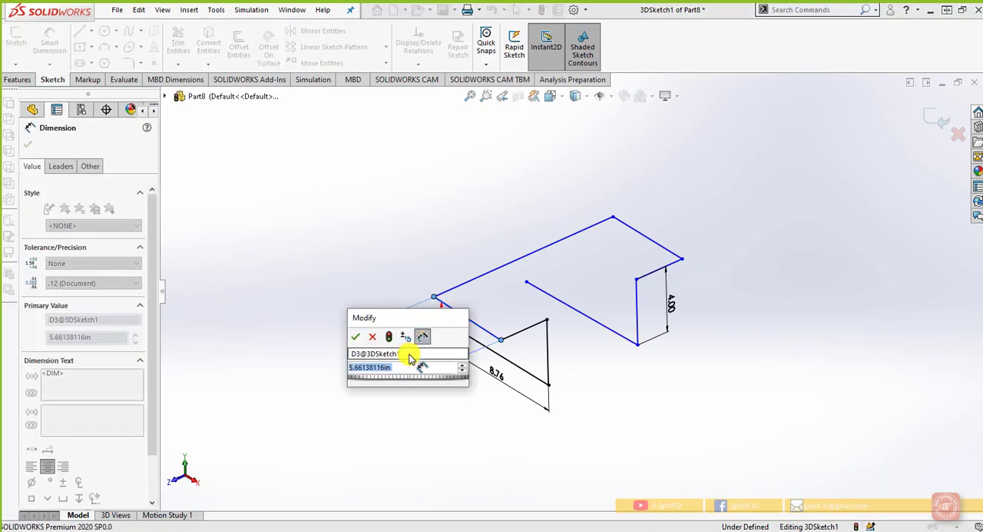
type("3")
key("Return")
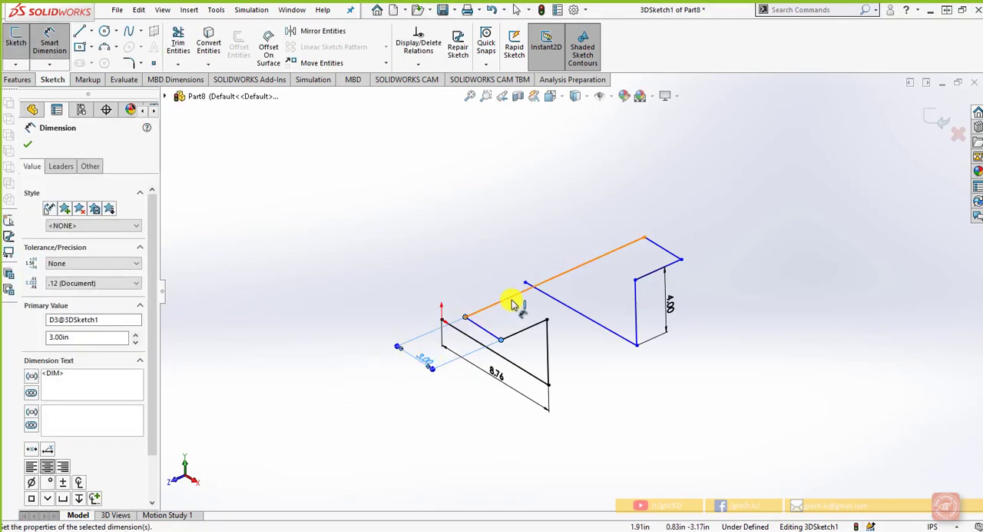
Dimension the long upper Z-direction line to 6 in
left_click(511, 298)
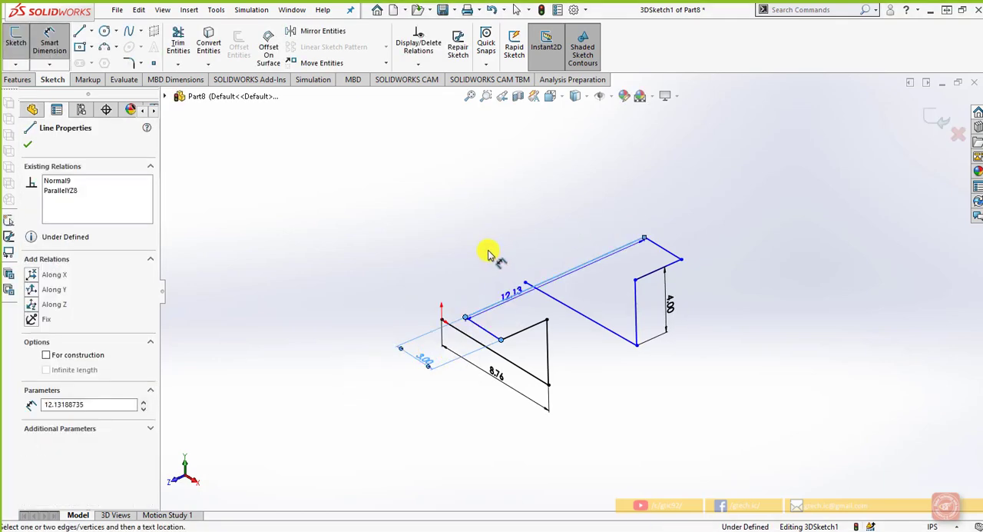
left_click(534, 254)
type("6")
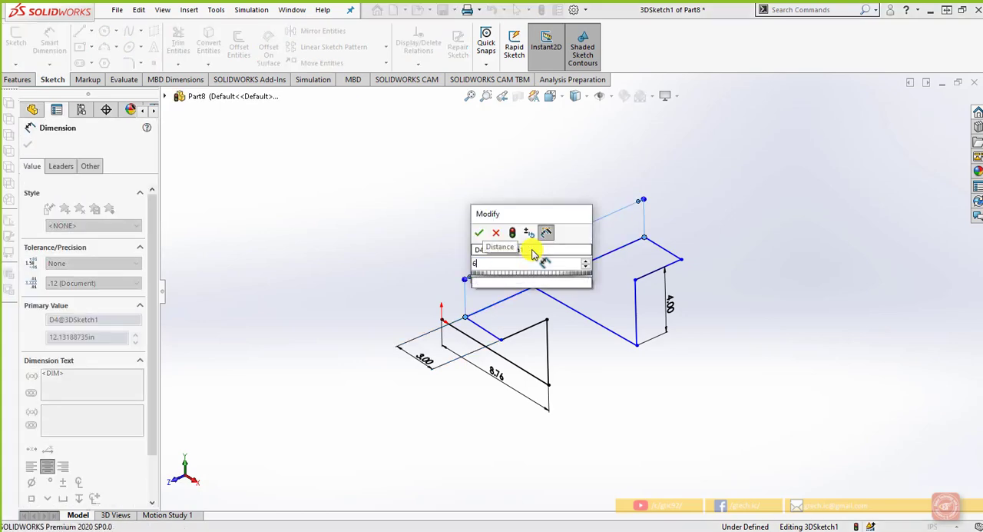
key("Return")
left_click(648, 398)
Dimension the short Z-direction line above the front upright to 2.50 in
scroll(560, 396, "down", 3)
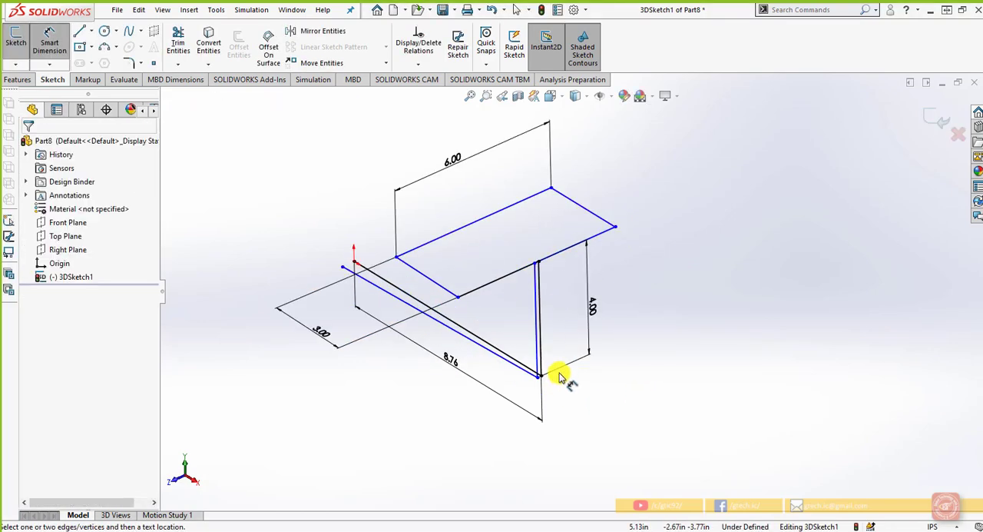
scroll(551, 324, "down", 3)
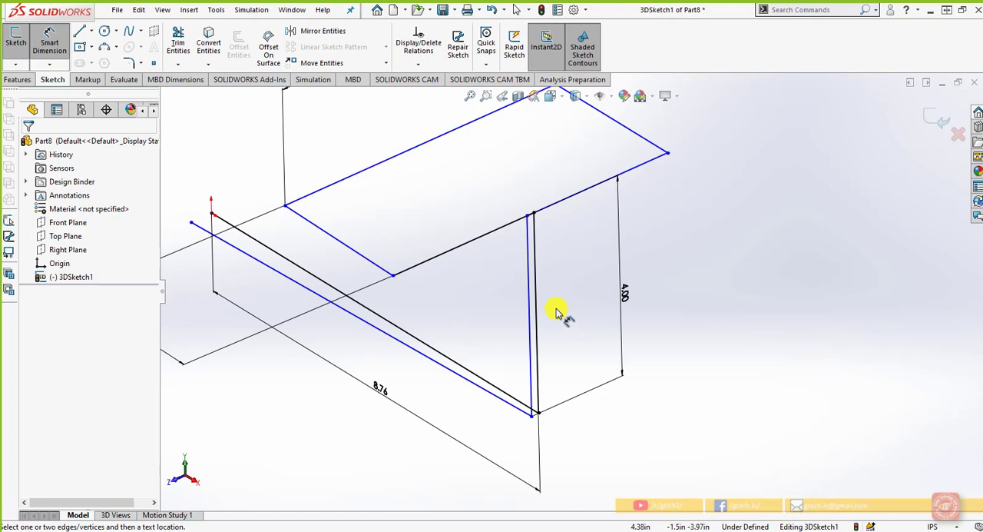
scroll(492, 247, "down", 2)
left_click(477, 238)
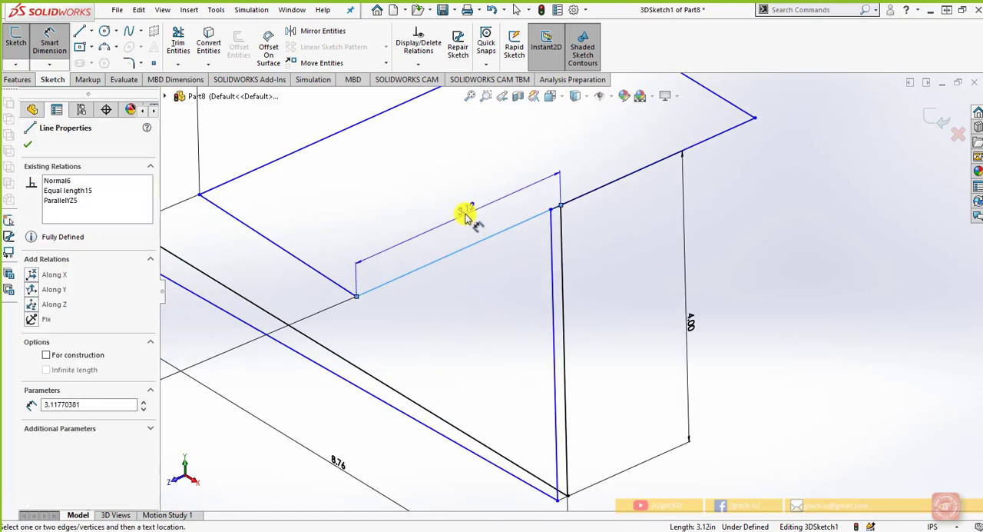
left_click(464, 218)
type("2")
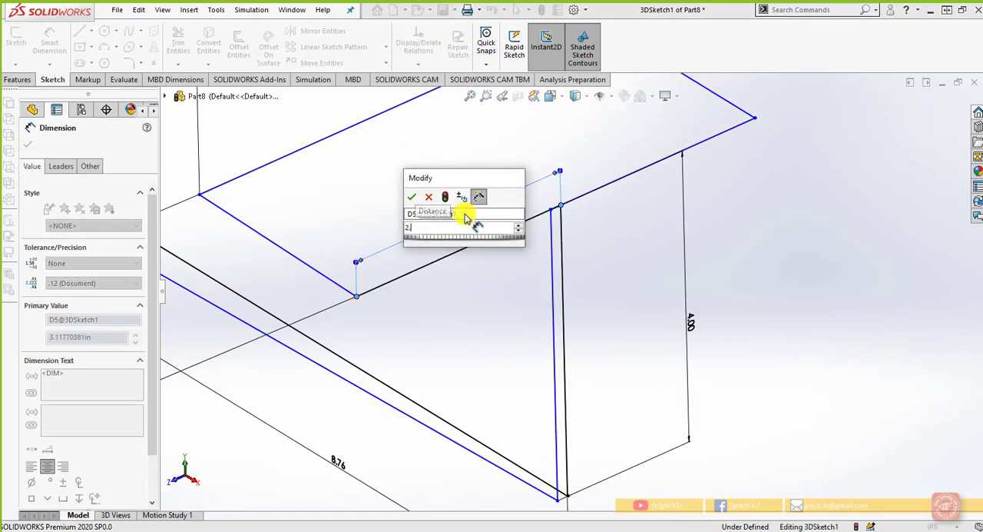
key("Return")
left_click(681, 277)
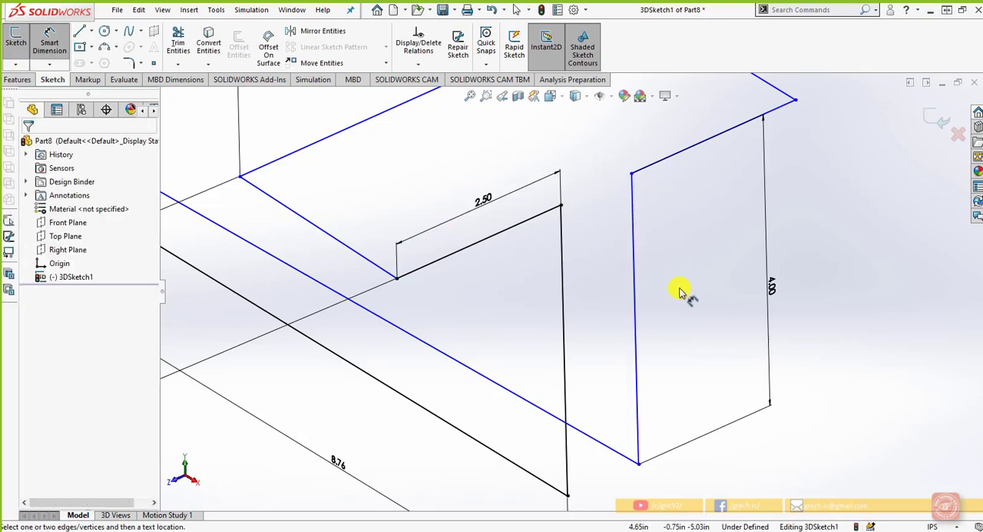
Move the 3.00 dimension of the front upper X-direction line close beside its line
scroll(676, 296, "up", 2)
scroll(540, 408, "up", 3)
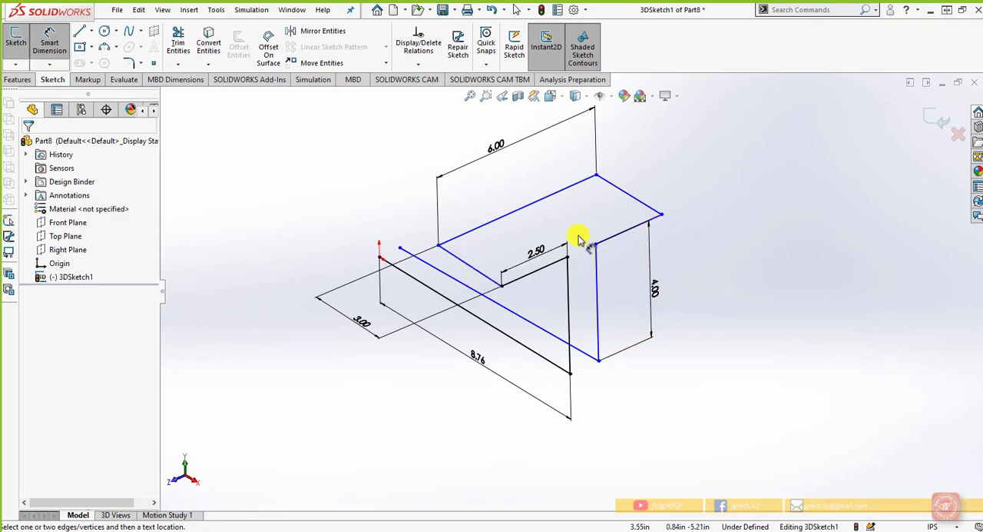
left_click_drag(369, 323, 457, 267)
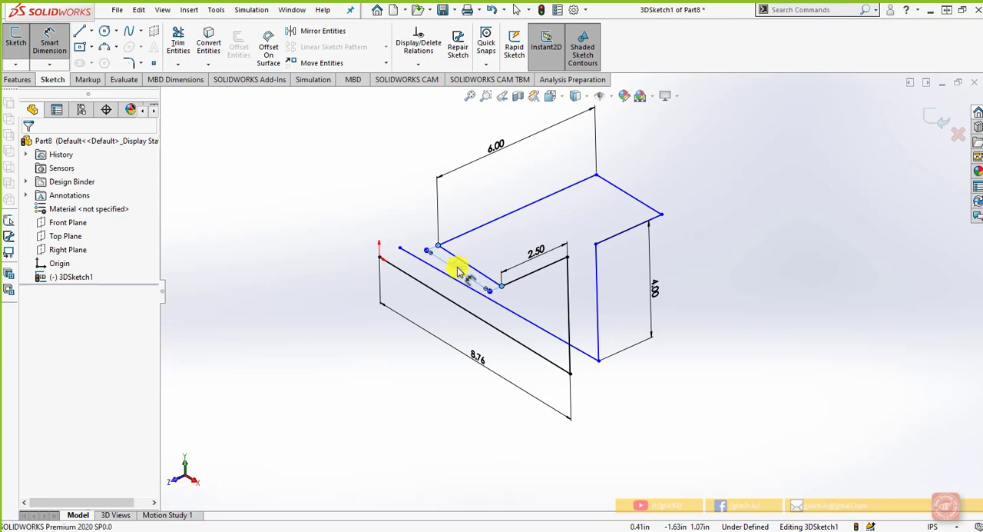
scroll(571, 291, "up", 2)
left_click(606, 410)
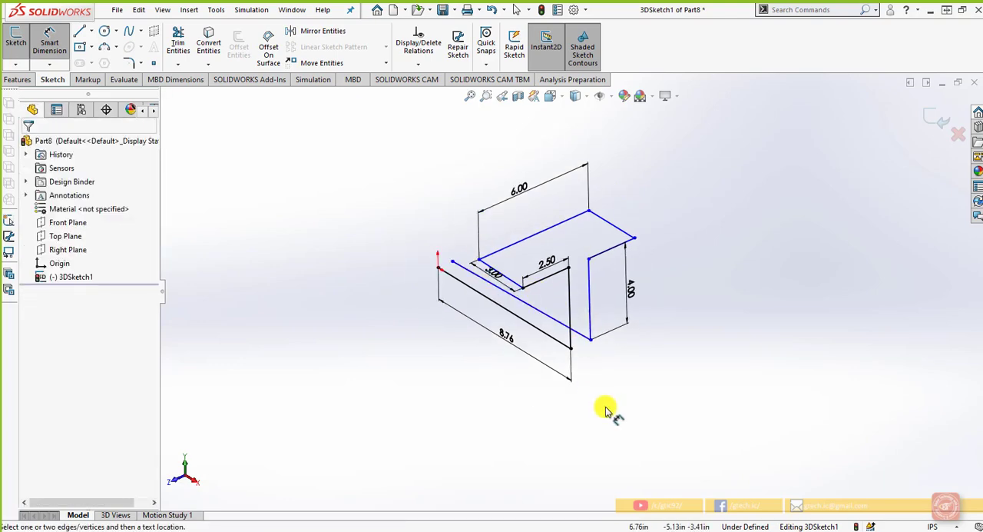
Set the length of the base line starting at the origin to 3 in
mouse_move(605, 422)
middle_mouse_down()
mouse_move(609, 370)
mouse_move(566, 303)
middle_mouse_up()
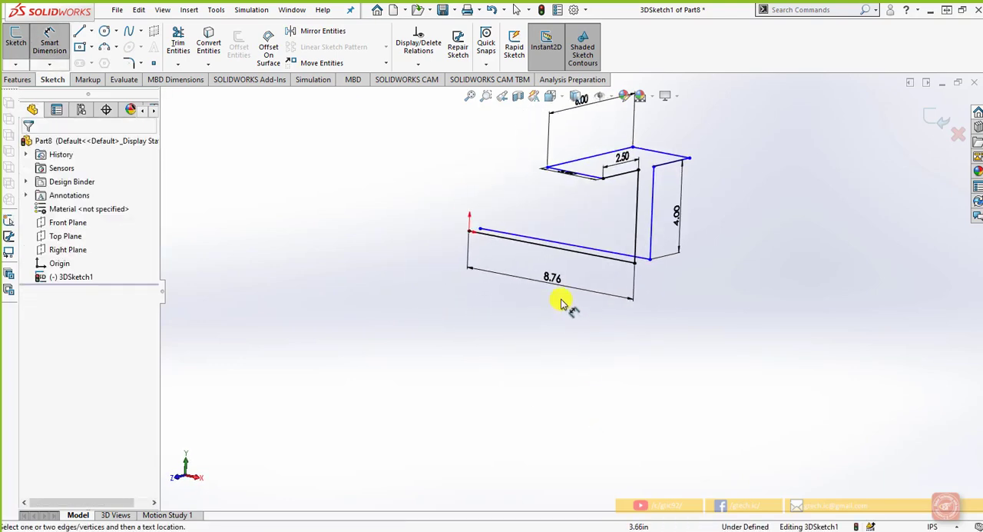
left_click(553, 280)
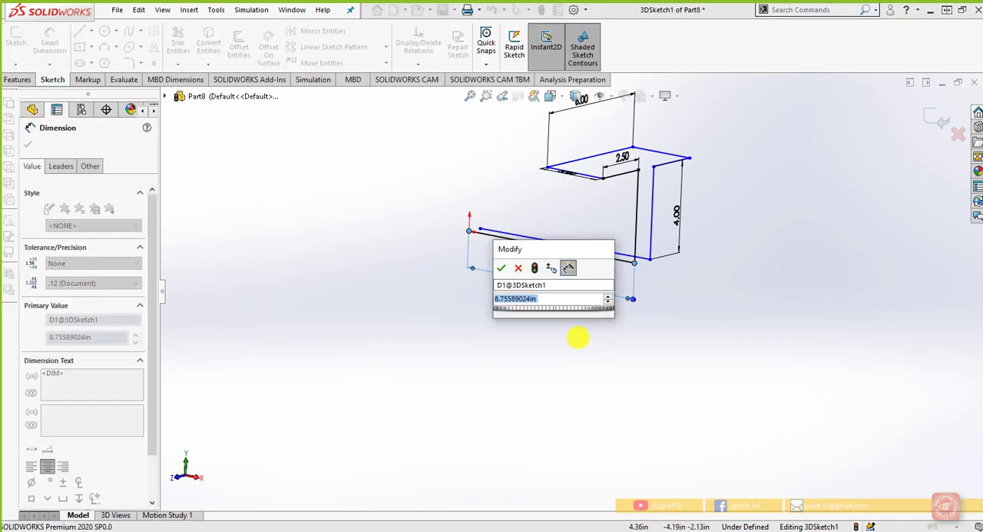
type("3")
key("Return")
scroll(577, 337, "up", 2)
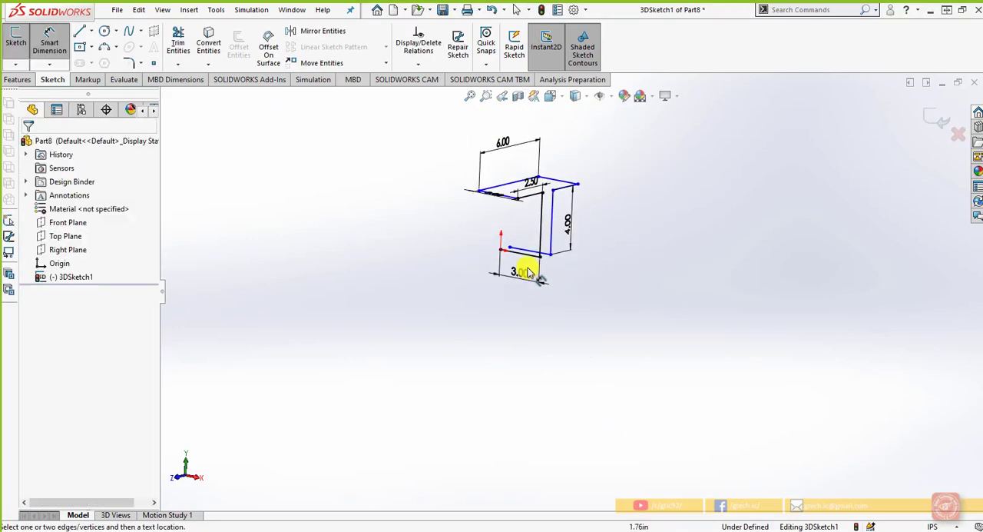
Reposition the 3.00 dimension of the front upper line slightly farther out from the line
middle_click_drag(566, 279, 559, 320)
scroll(523, 258, "down", 5)
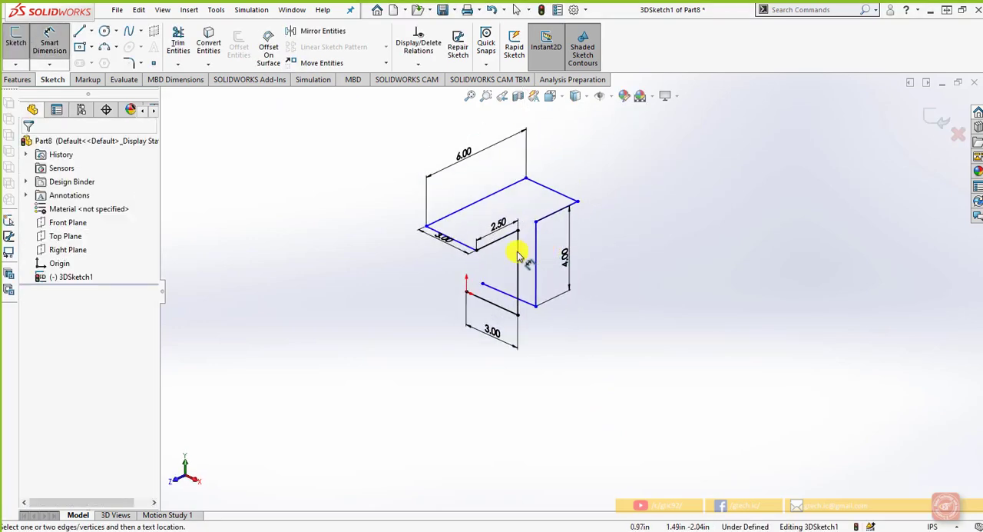
left_click(444, 249)
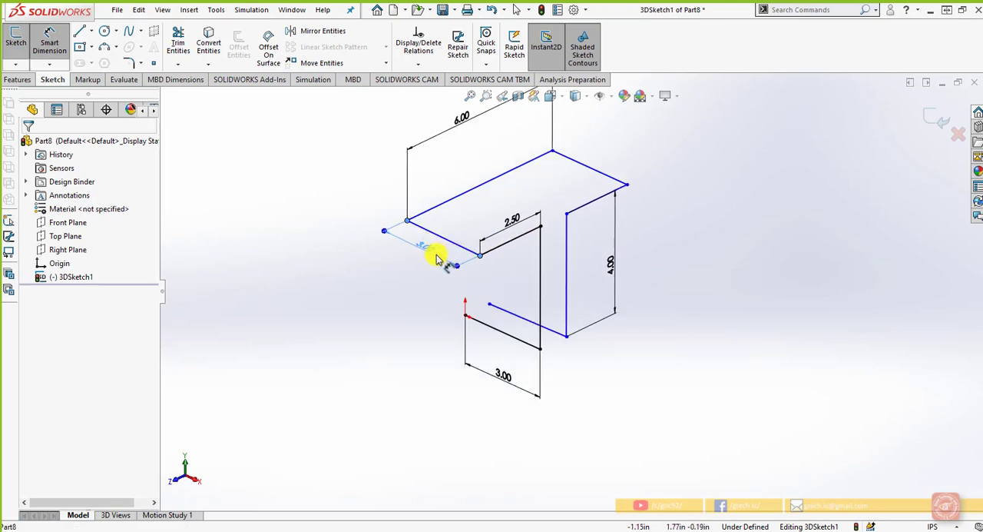
left_click(438, 253)
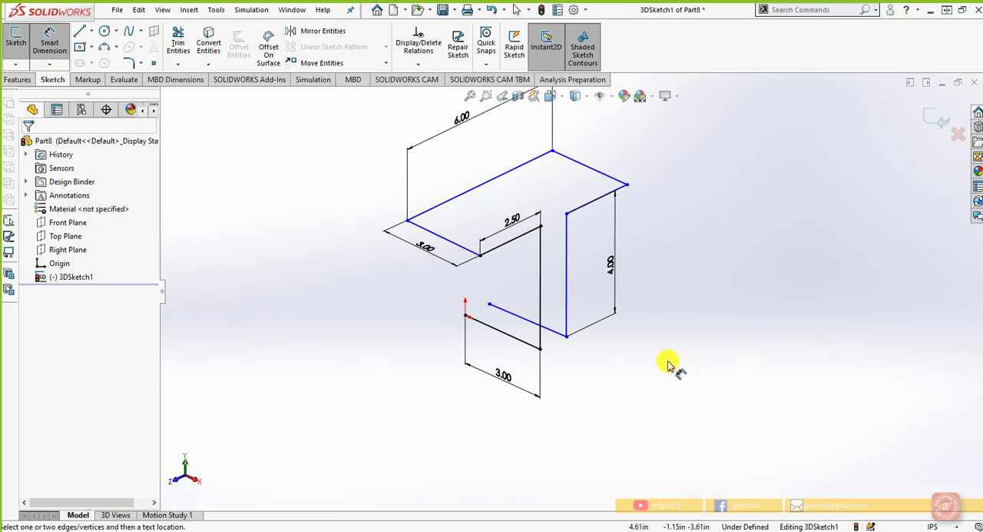
Start a sketch fillet at the corner between the origin base line and the front upright, with a radius of 0.50 in
scroll(542, 351, "down", 3)
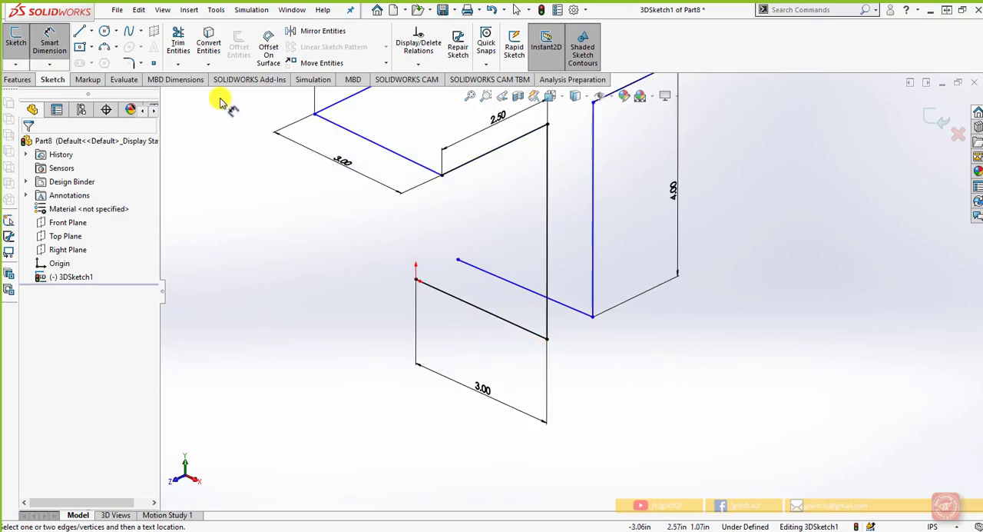
left_click(142, 67)
left_click(146, 75)
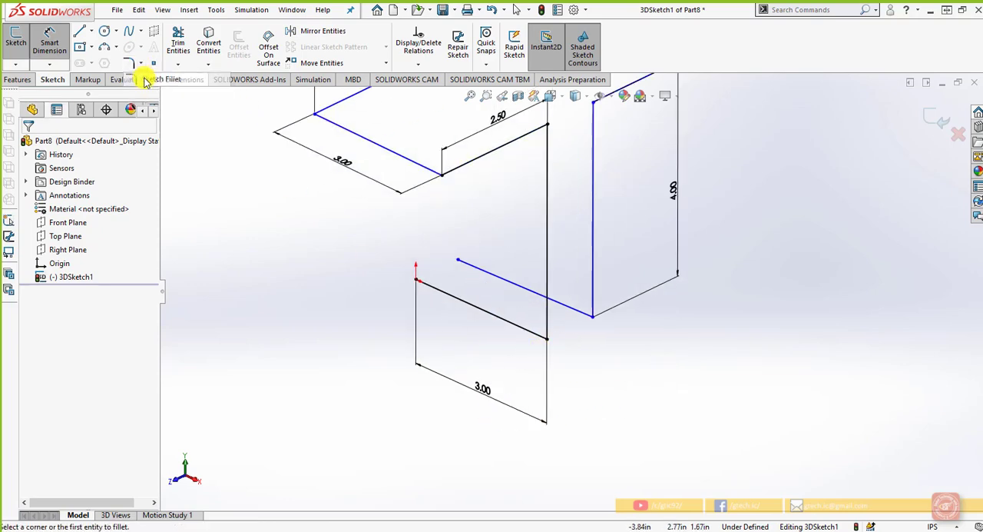
scroll(515, 322, "down", 2)
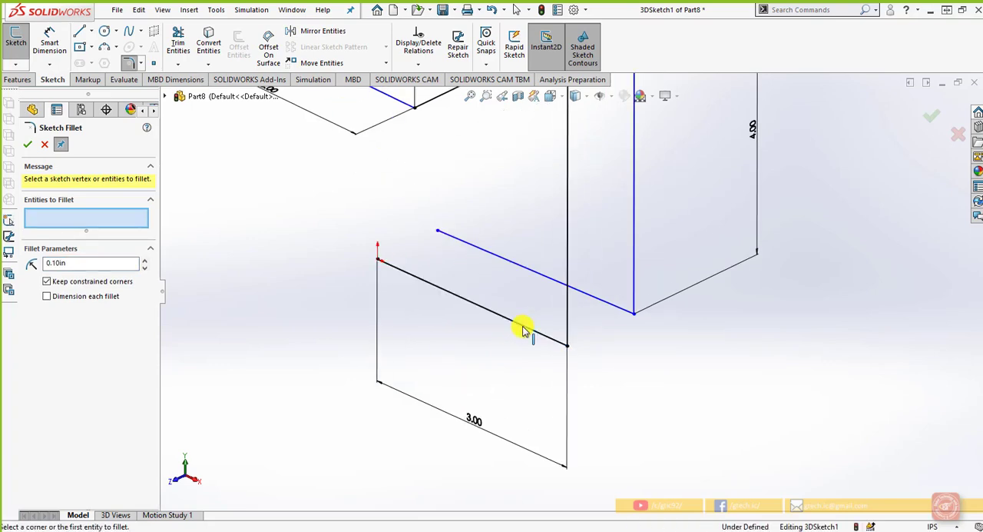
left_click(564, 323)
left_click(558, 341)
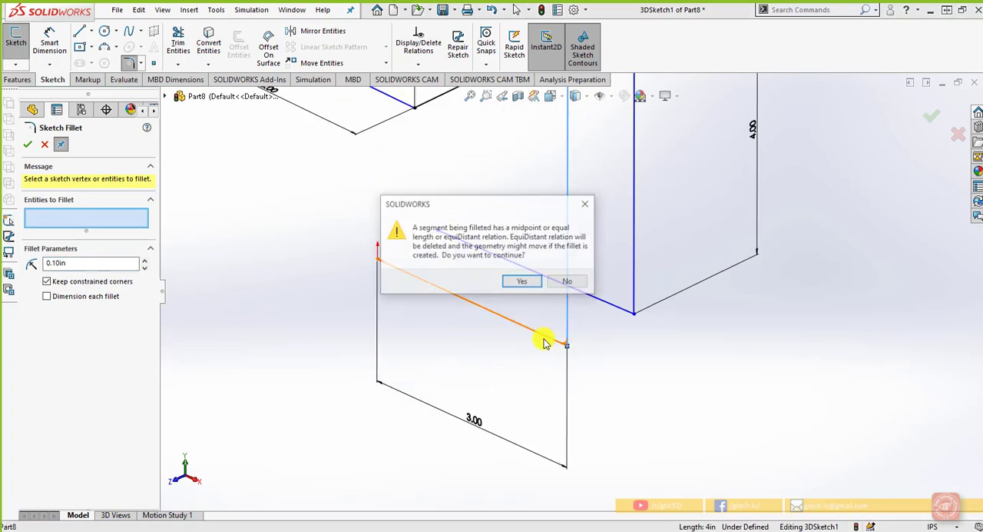
left_click(522, 286)
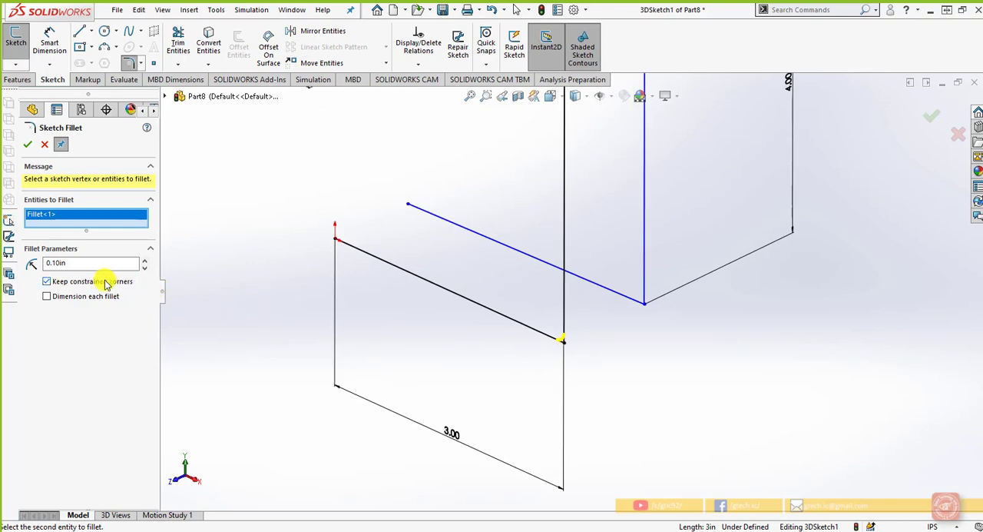
left_click_drag(83, 265, 46, 273)
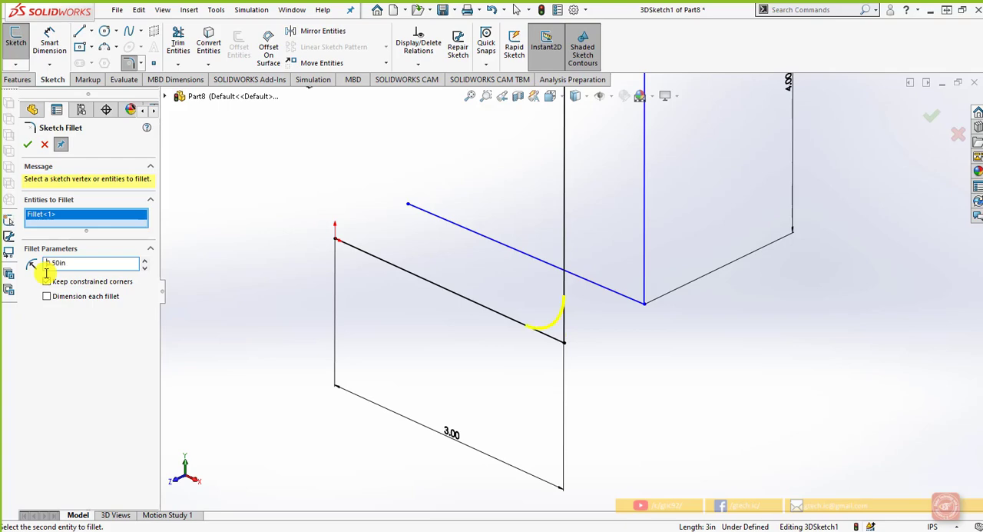
Add the corner between the rear base line and the rear upright to the 0.50 in sketch fillet
left_click(609, 293)
left_click(645, 267)
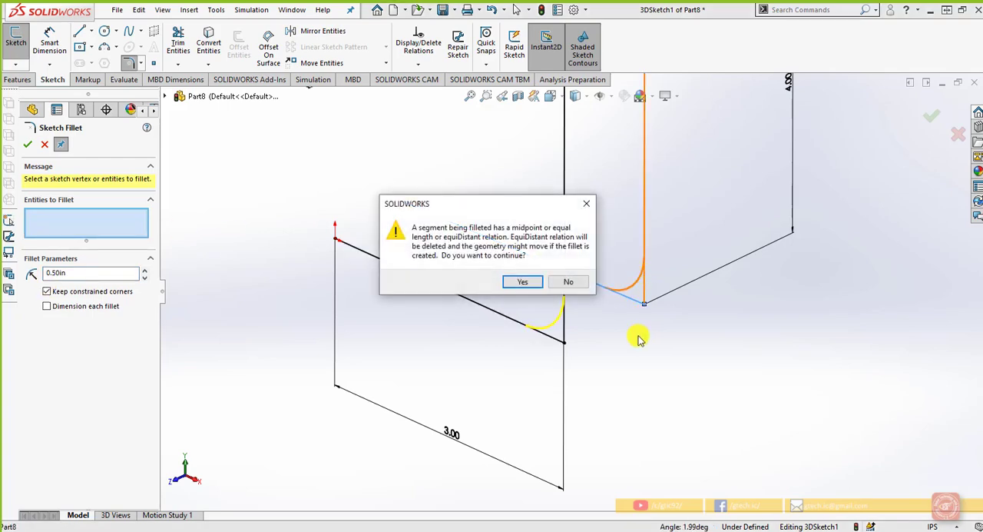
left_click(522, 282)
scroll(720, 391, "up", 5)
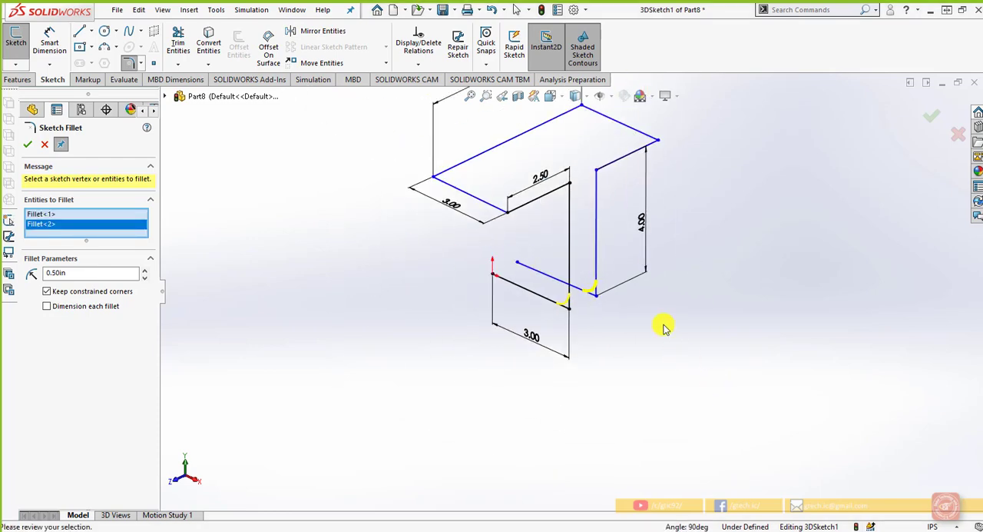
Add the corners at the upper ends of the front and rear uprights to the 0.50 in sketch fillet
scroll(575, 217, "down", 2)
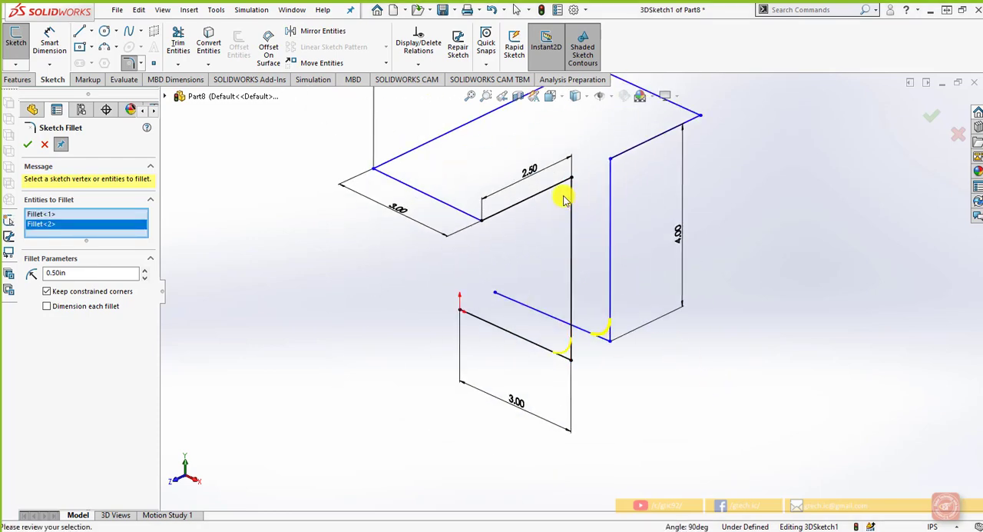
scroll(565, 200, "down", 1)
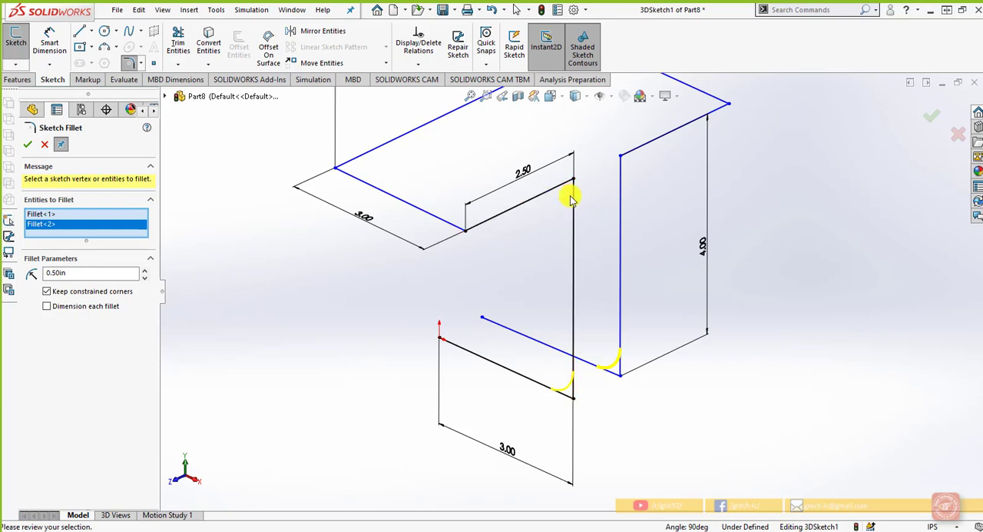
left_click(568, 191)
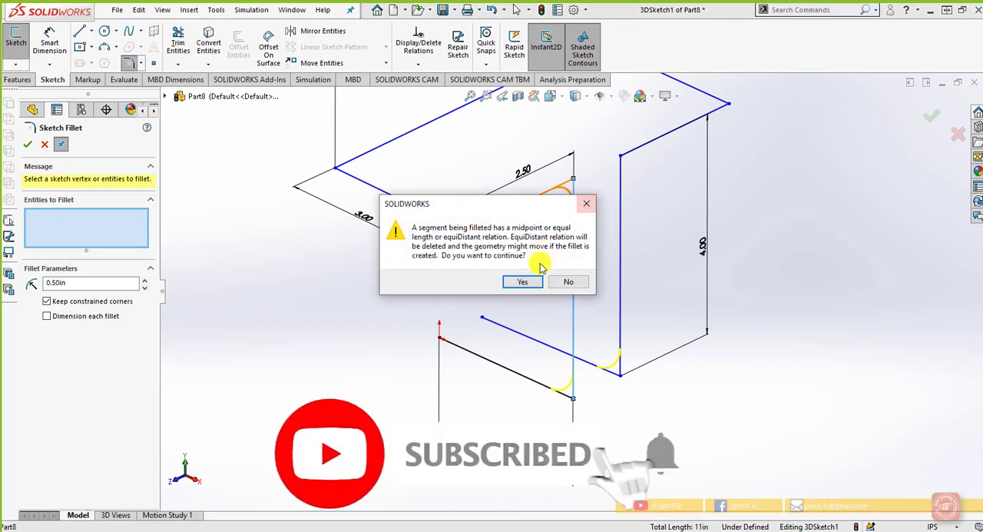
left_click(533, 282)
left_click(621, 184)
left_click(636, 149)
left_click(538, 281)
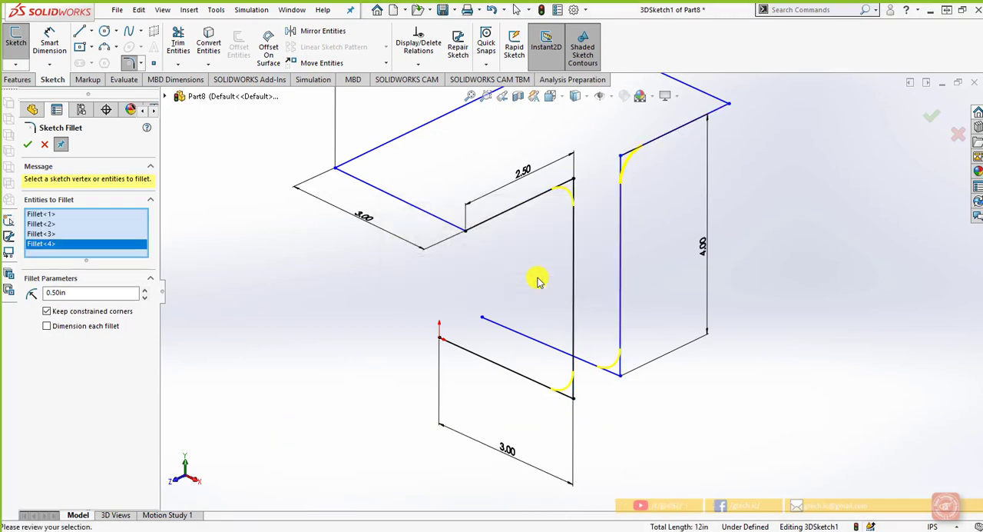
Add the two ends of the front upper X-direction line and the far corner of the 6.00 line to the sketch fillet
left_click(451, 225)
left_click(523, 281)
left_click(362, 161)
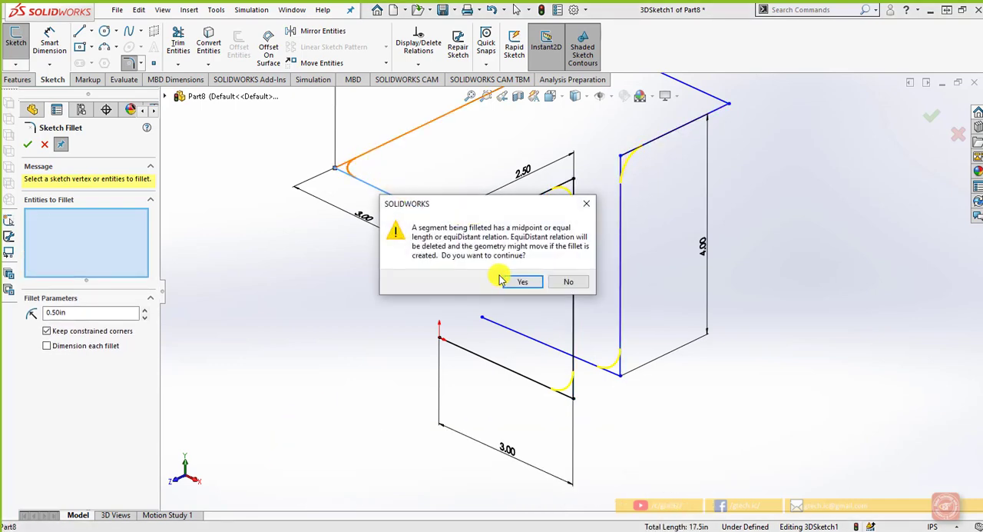
left_click(515, 282)
left_click(605, 158)
left_click(531, 282)
Add the last upper corner above the rear upright, apply all the 0.50 in fillets and exit the 3D sketch
left_click(679, 191)
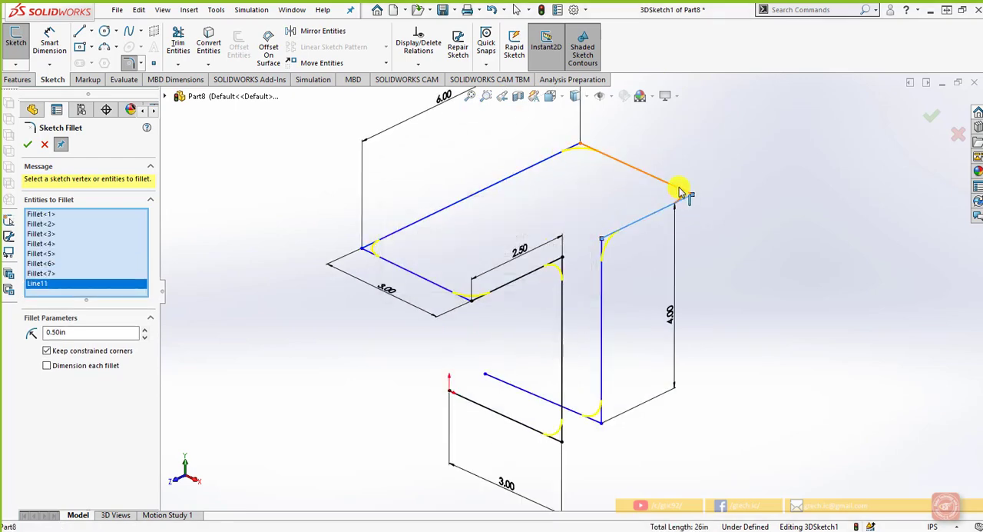
left_click(678, 197)
left_click(530, 282)
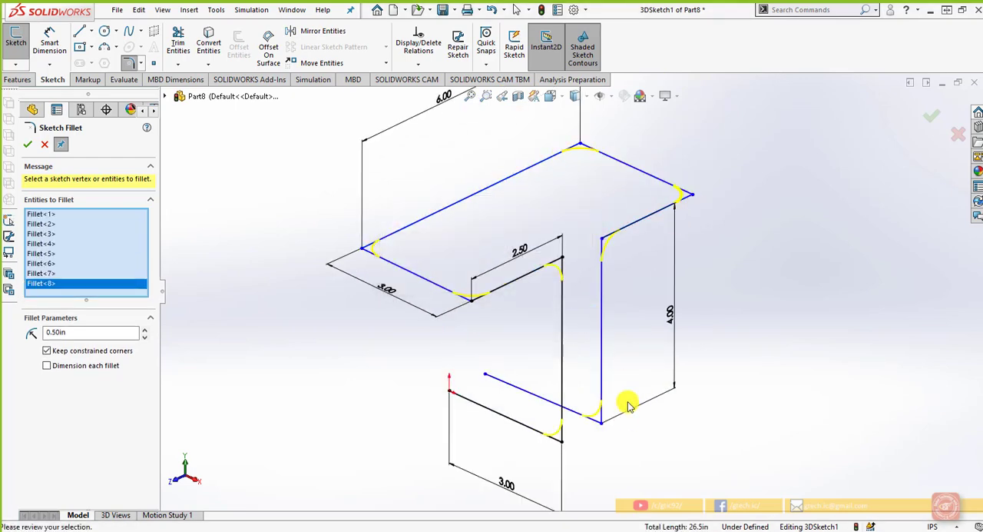
scroll(670, 367, "up", 1)
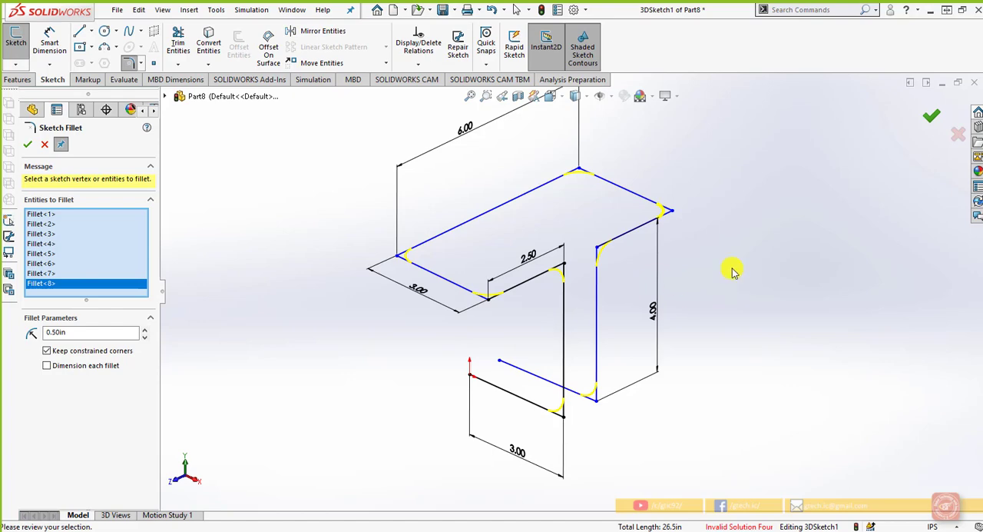
key("Return")
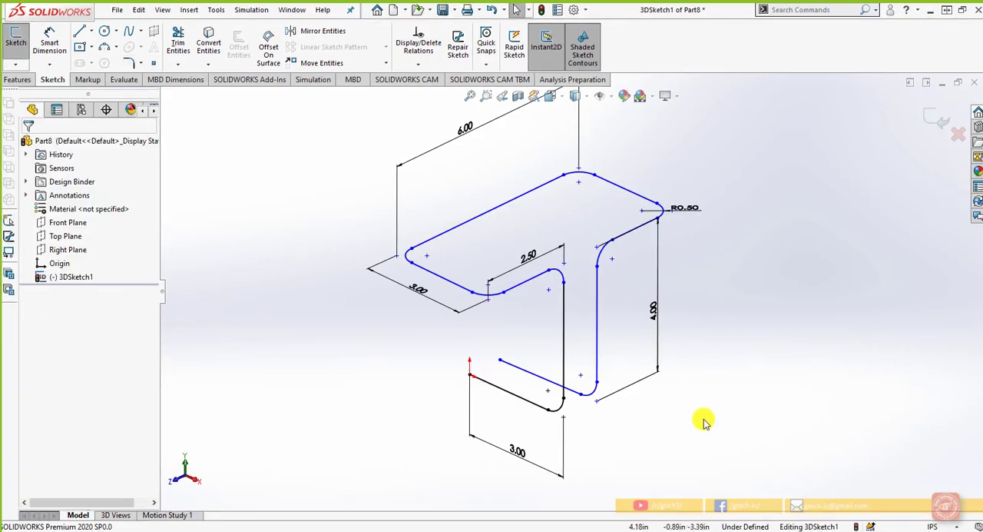
mouse_move(705, 421)
middle_mouse_down()
mouse_move(691, 377)
mouse_move(722, 397)
mouse_move(720, 407)
middle_mouse_up()
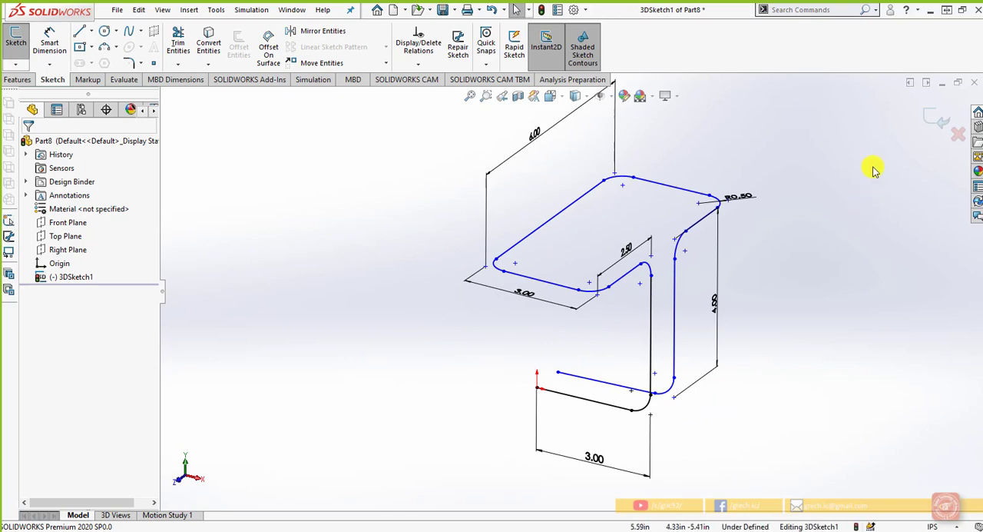
left_click(934, 121)
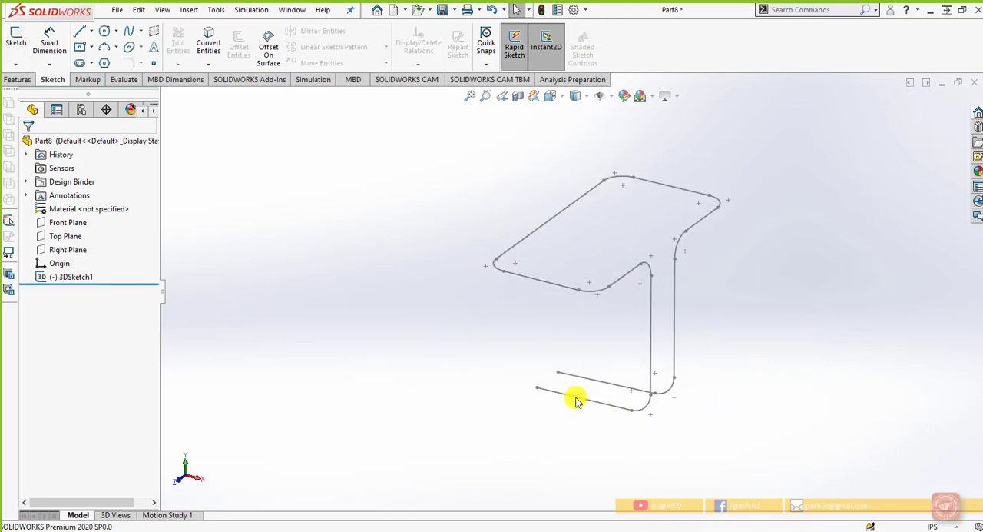
Sketch a circle about 0.63 in in diameter on the Right Plane, centred on the origin at the path's end
middle_click_drag(578, 399, 562, 398)
left_click(67, 251)
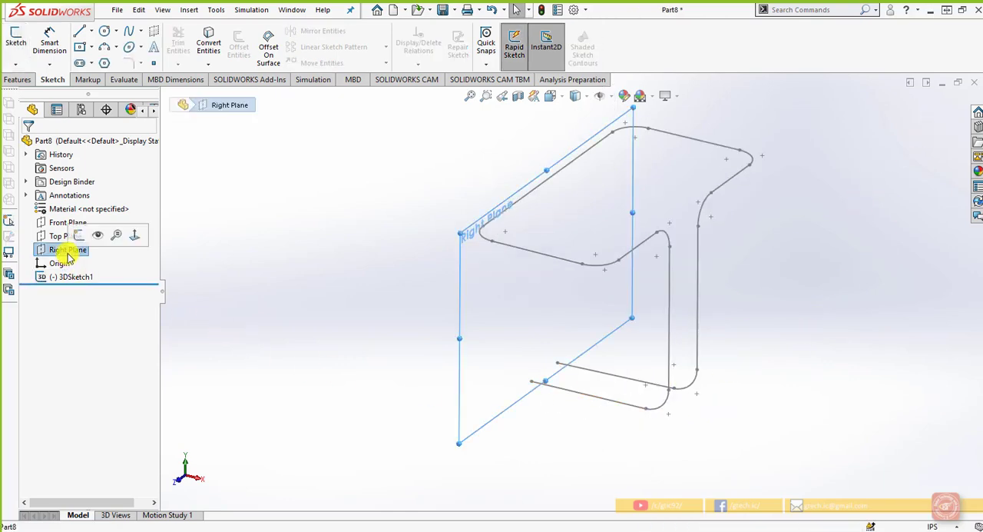
left_click(104, 32)
scroll(501, 384, "down", 5)
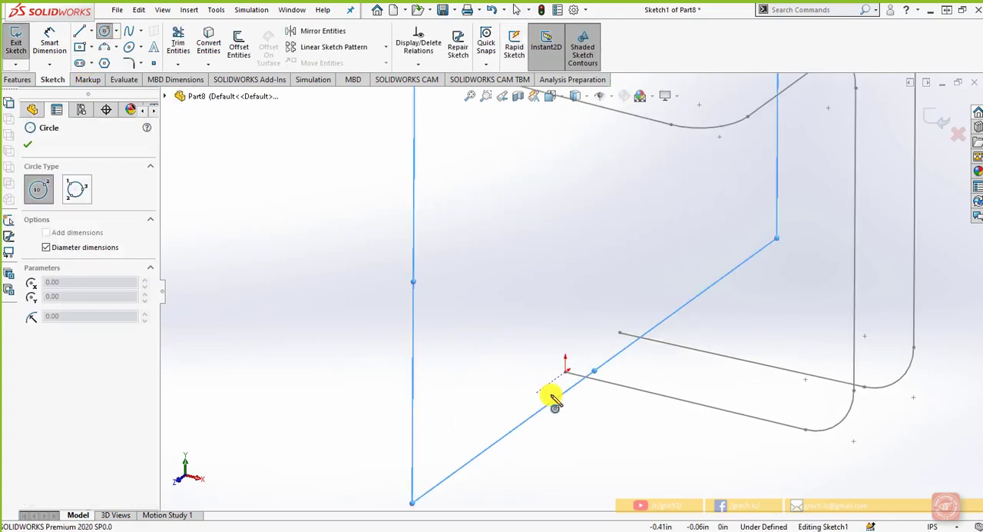
left_click(567, 374)
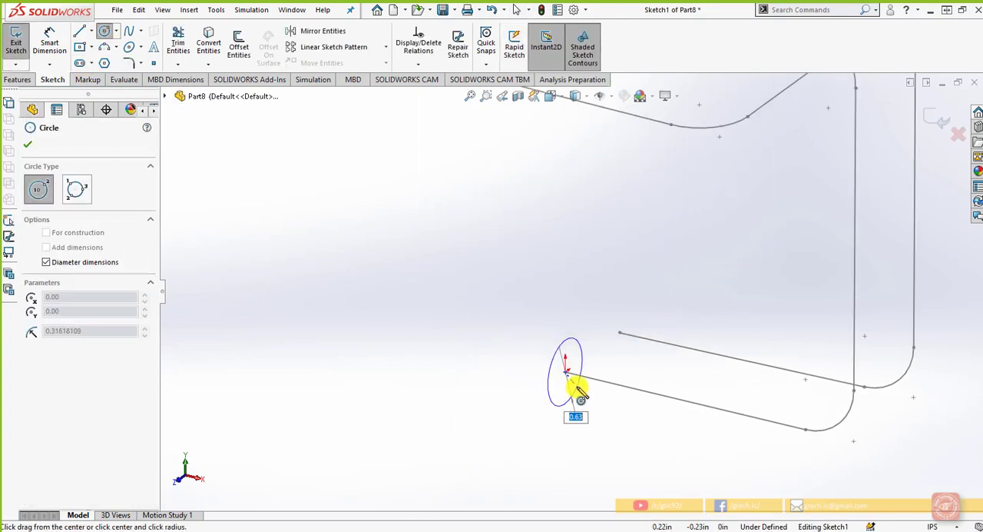
left_click(576, 388)
Dimension the circle's diameter to 0.25 in and exit the profile sketch
left_click(48, 42)
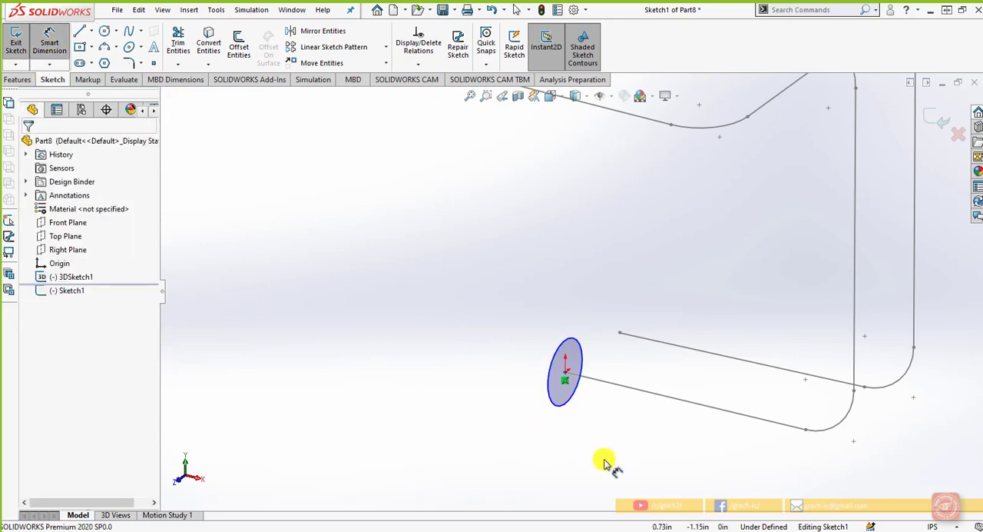
left_click(568, 402)
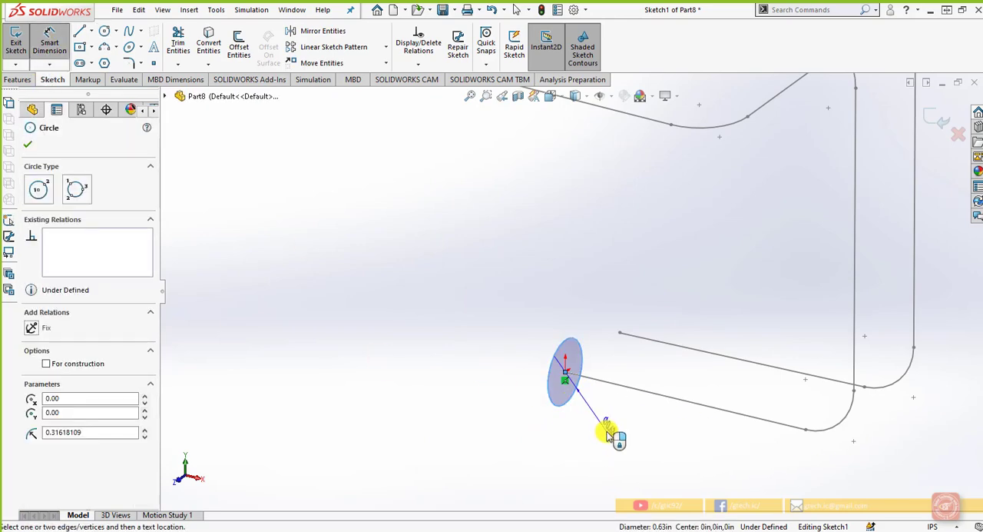
left_click(607, 435)
type(".2")
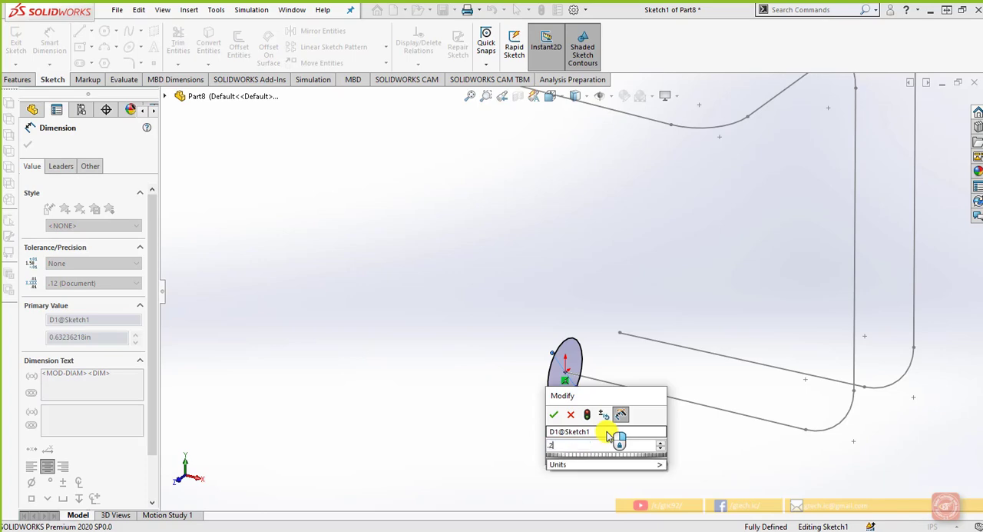
type("5")
key("Return")
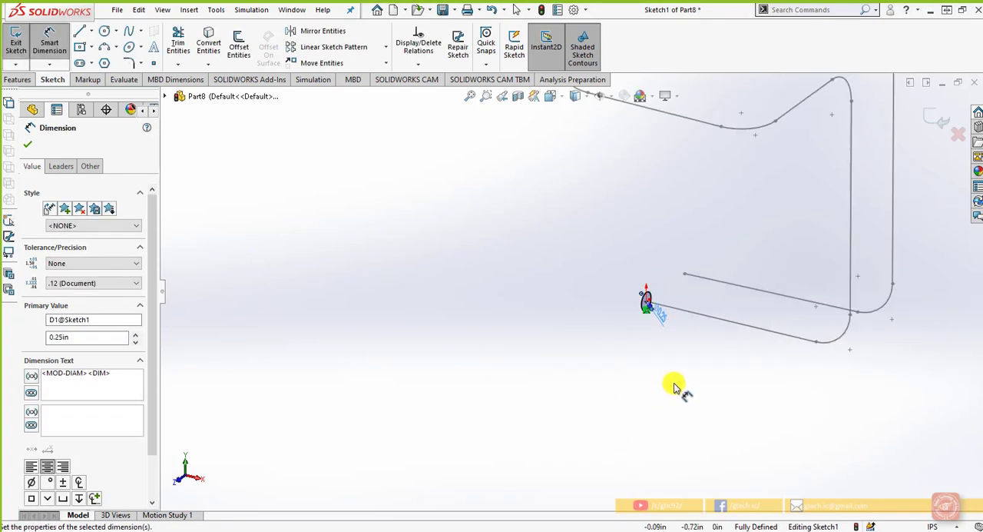
left_click(939, 120)
left_click(942, 121)
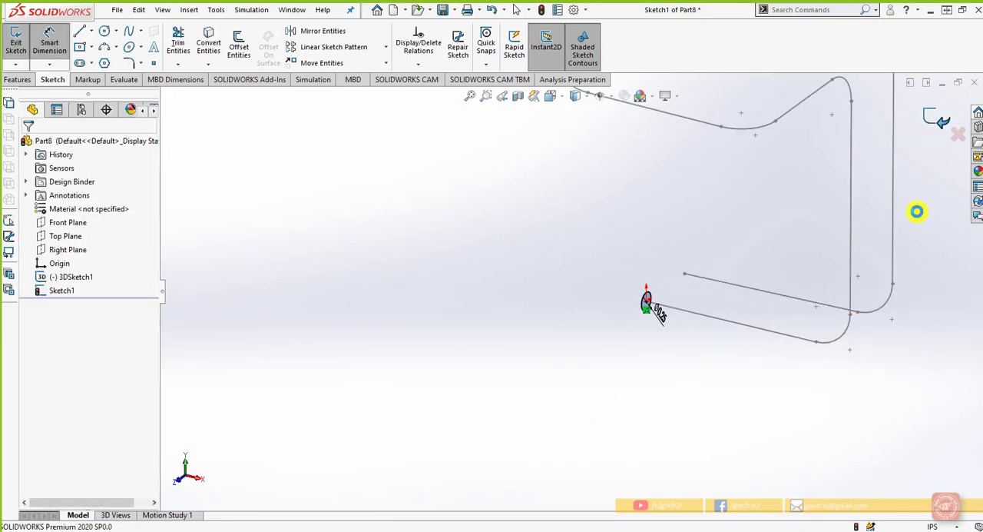
Create a Swept Boss/Base using the circle sketch as the profile and the filleted 3D sketch as the path
scroll(809, 274, "down", 2)
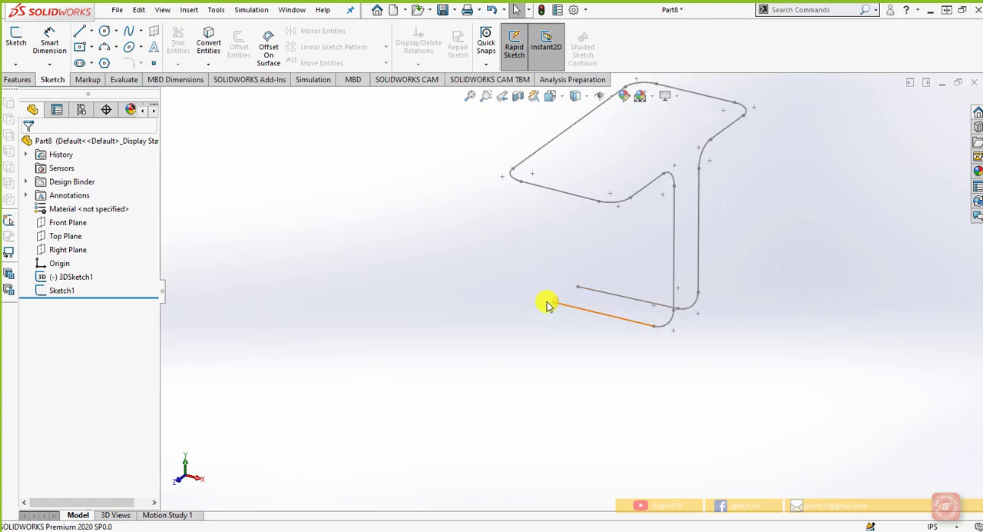
scroll(565, 302, "down", 2)
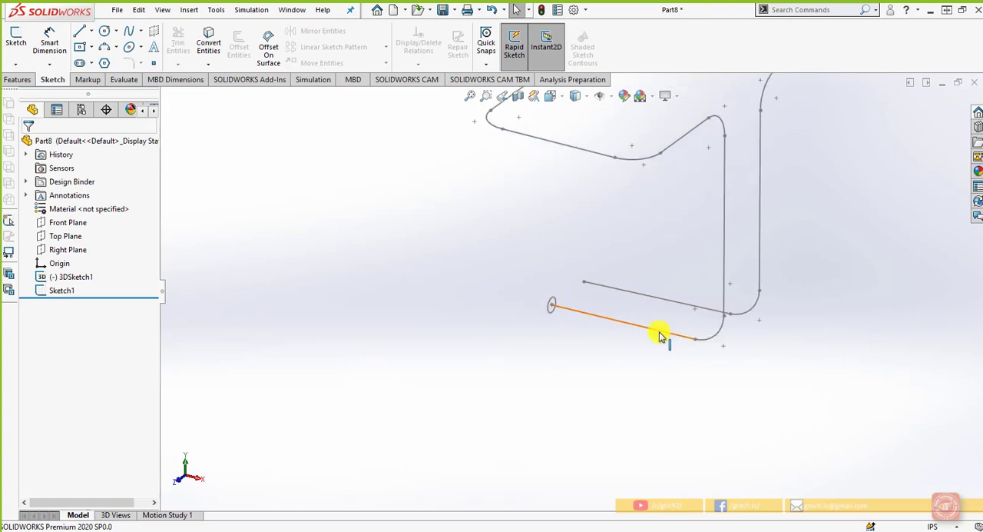
middle_click_drag(729, 328, 696, 194)
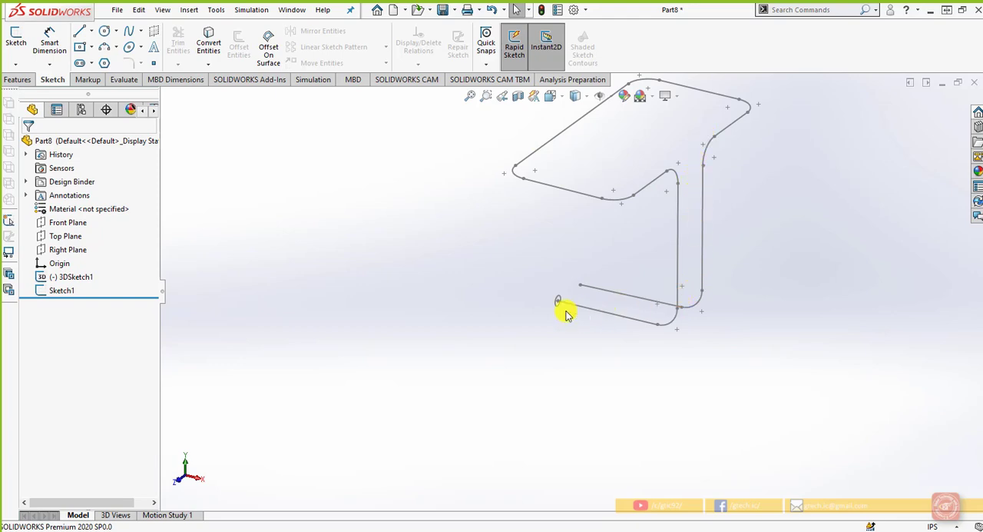
scroll(566, 314, "down", 2)
left_click(18, 79)
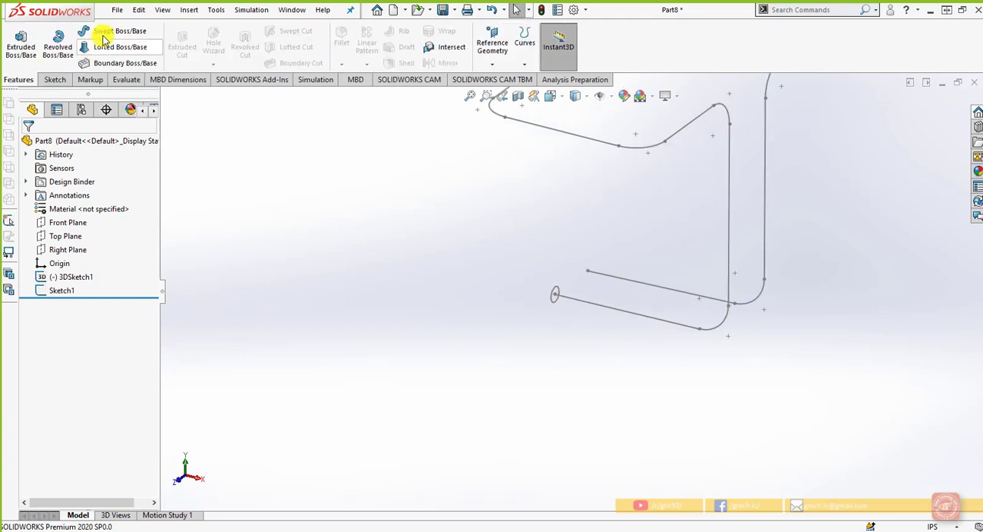
left_click(104, 34)
scroll(559, 274, "down", 2)
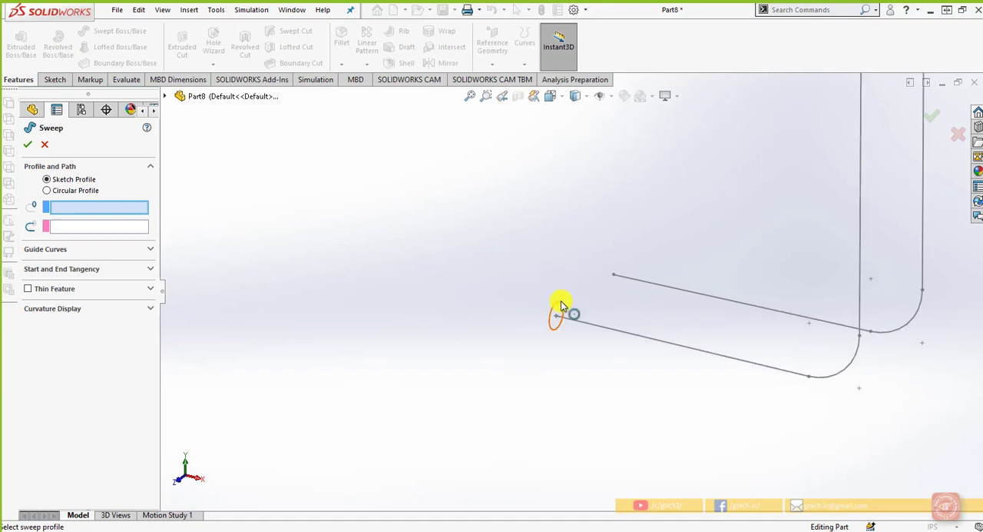
left_click(562, 305)
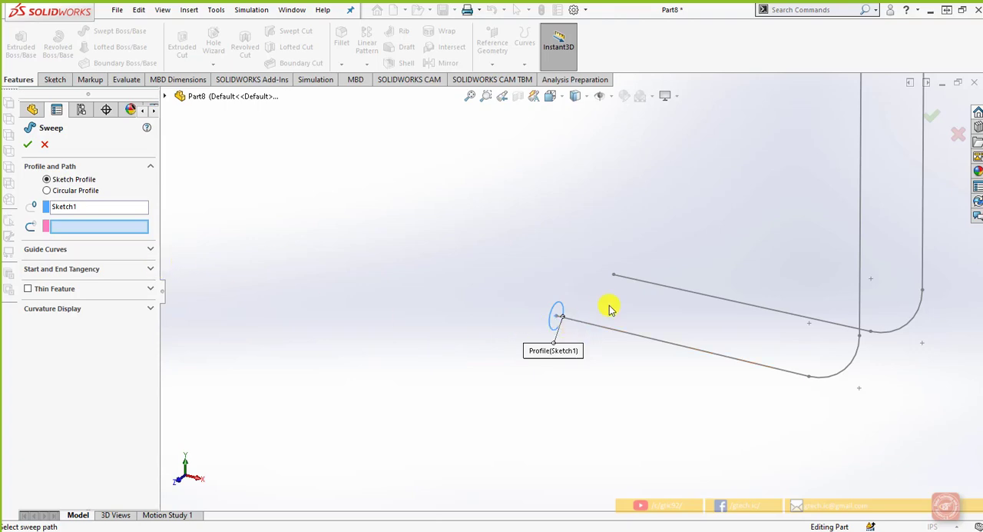
left_click(636, 341)
key("f")
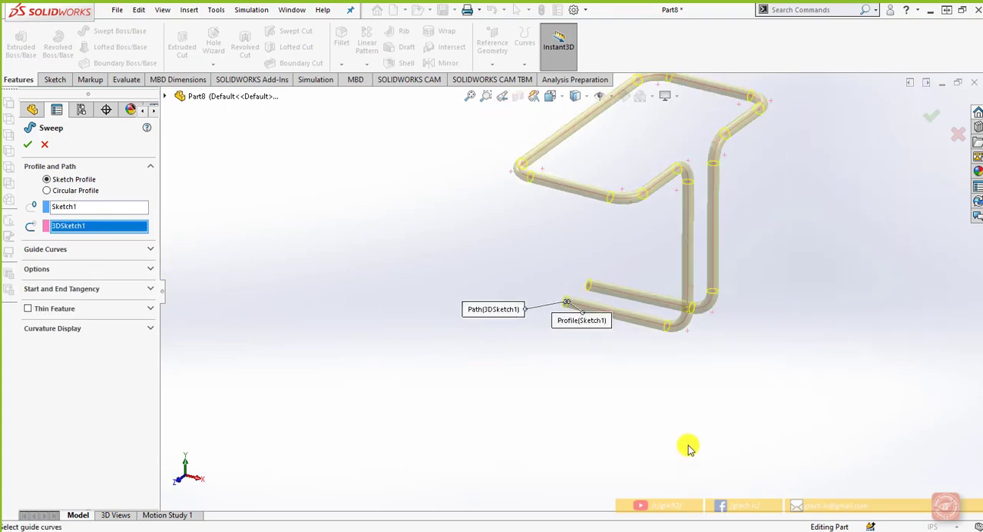
left_click(941, 116)
mouse_move(694, 353)
middle_mouse_down()
mouse_move(691, 333)
mouse_move(776, 312)
mouse_move(799, 336)
mouse_move(735, 309)
mouse_move(673, 354)
mouse_move(684, 361)
middle_mouse_up()
middle_click_drag(631, 385, 571, 327)
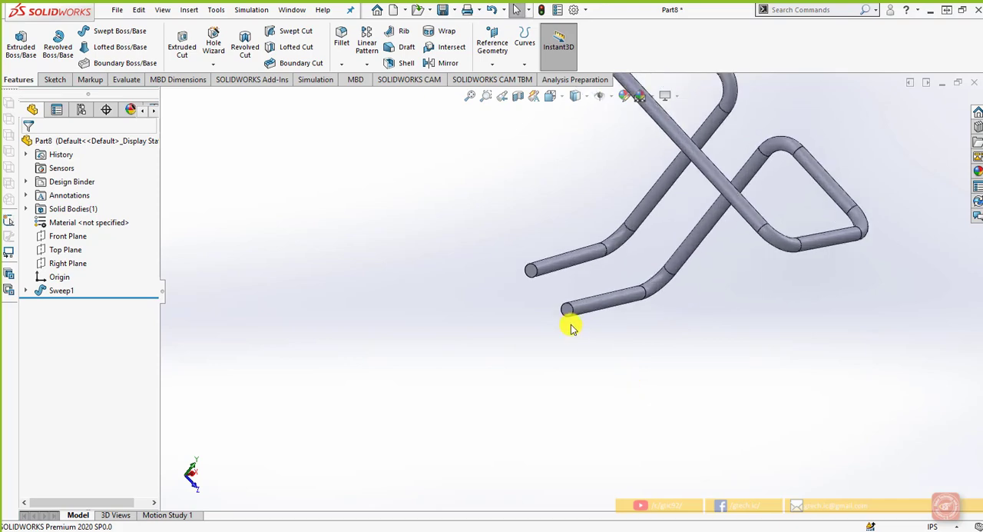
Reopen the sweep feature's definition and examine its tangency, curvature display, profile orientation and guide curve options
left_click(61, 290)
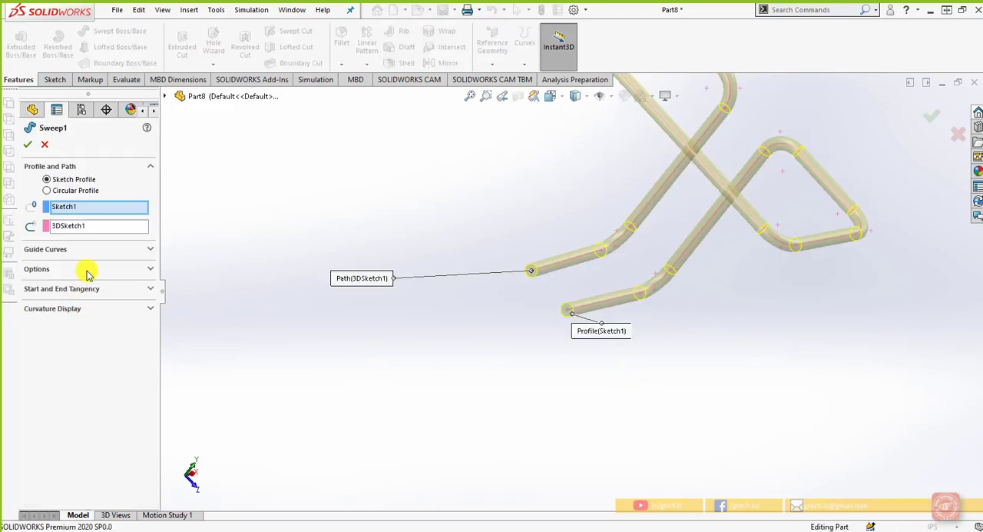
left_click(102, 290)
left_click(100, 365)
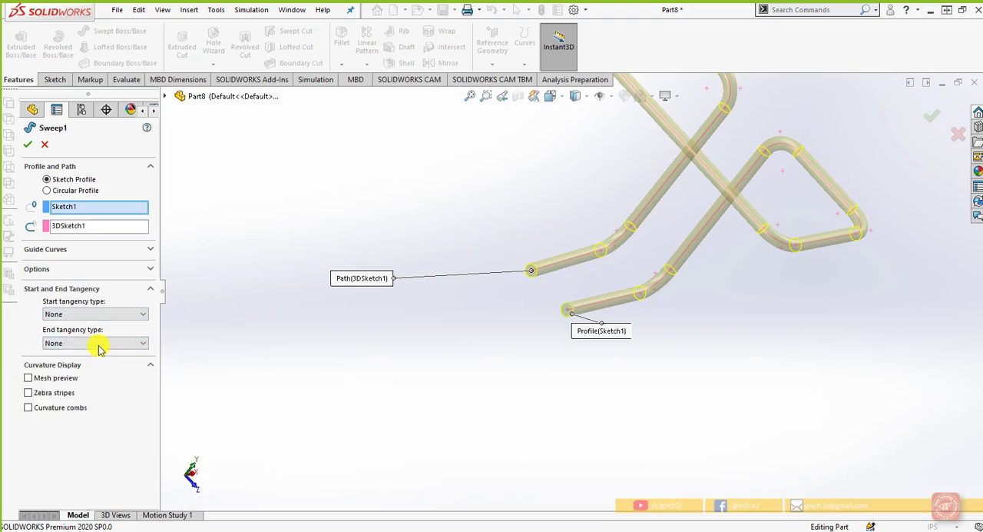
left_click(106, 270)
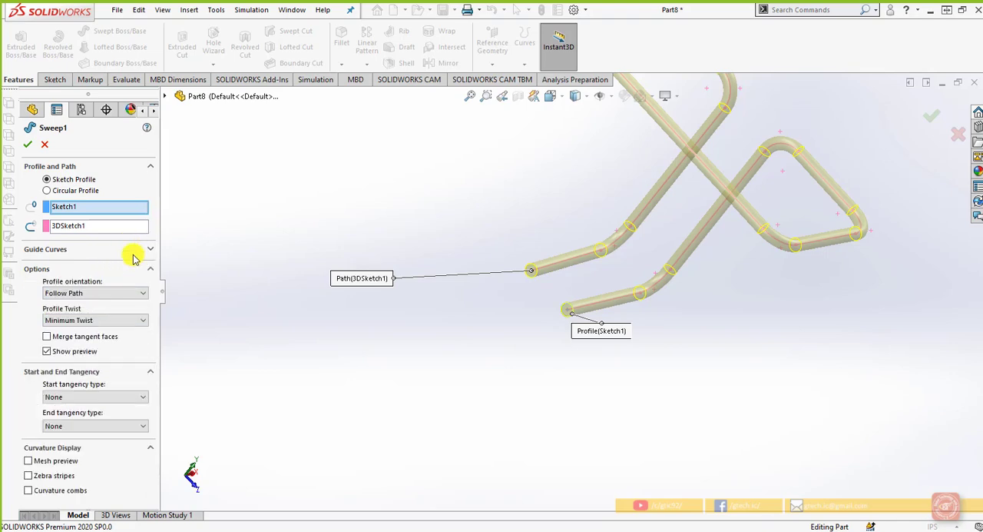
left_click(140, 250)
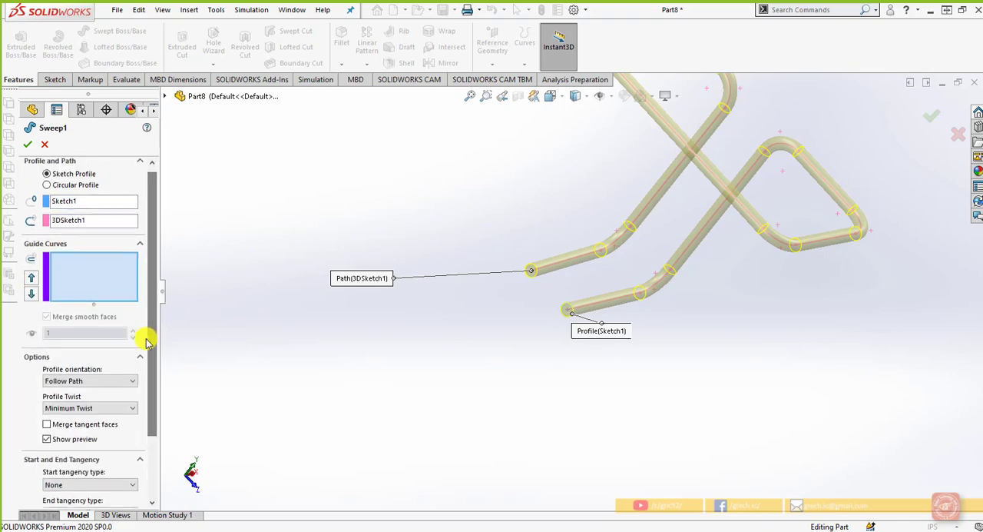
left_click(29, 144)
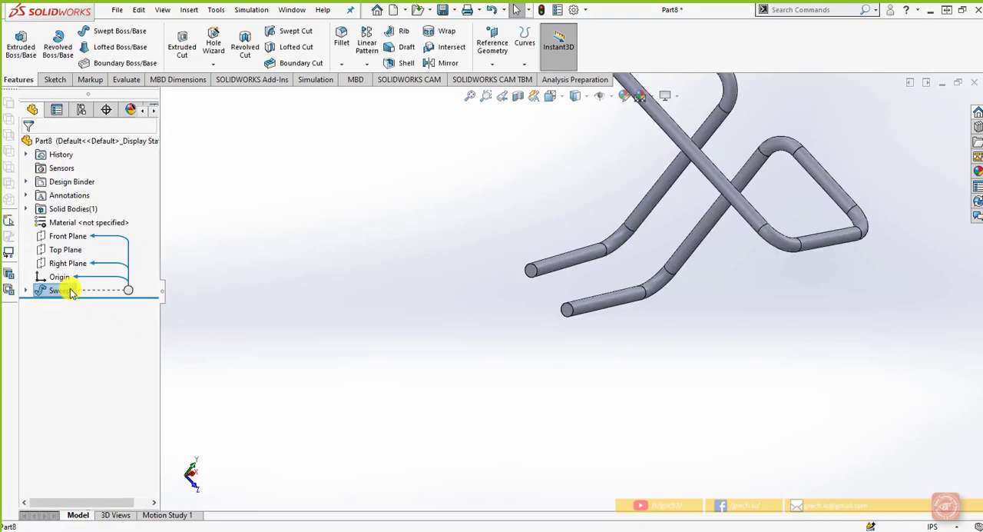
Delete the solid sweep feature while keeping its circle sketch and 3D path sketch
right_click(70, 293)
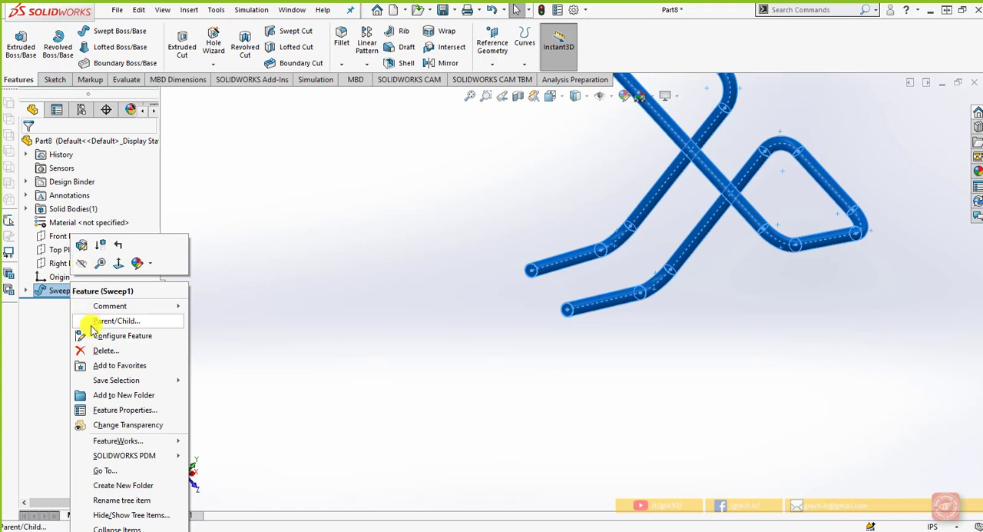
left_click(101, 350)
left_click(569, 211)
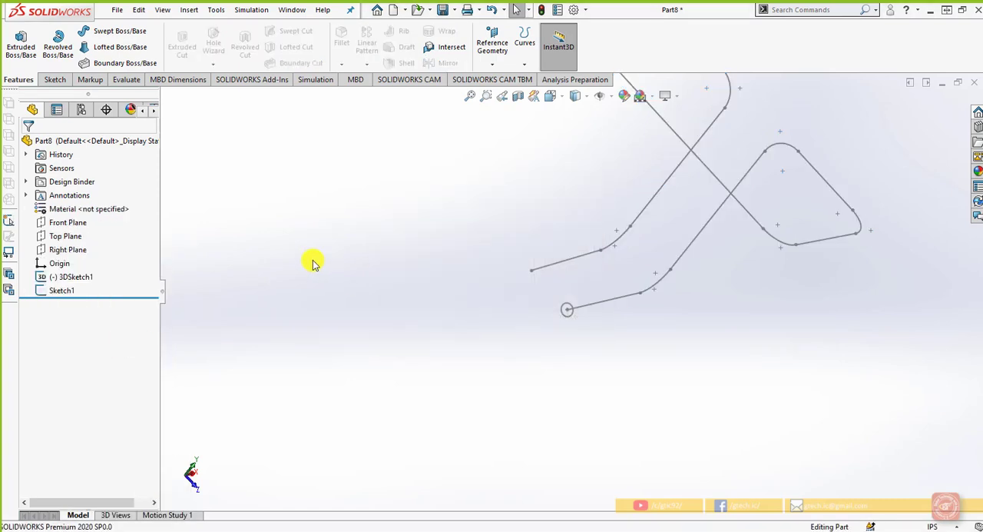
Set up a new Swept Boss/Base with the circle as profile and the 3D sketch as path, enabling a one-direction thin feature
left_click(114, 31)
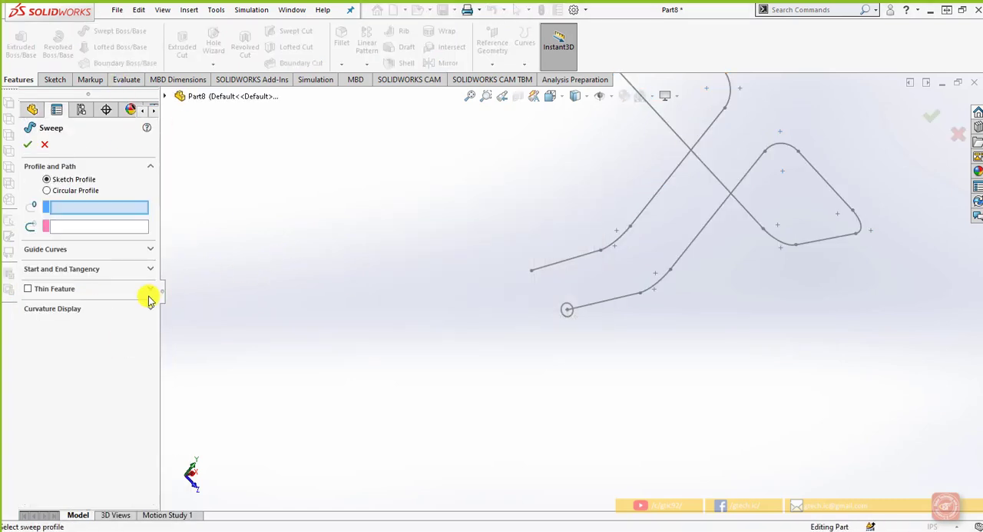
left_click(567, 309)
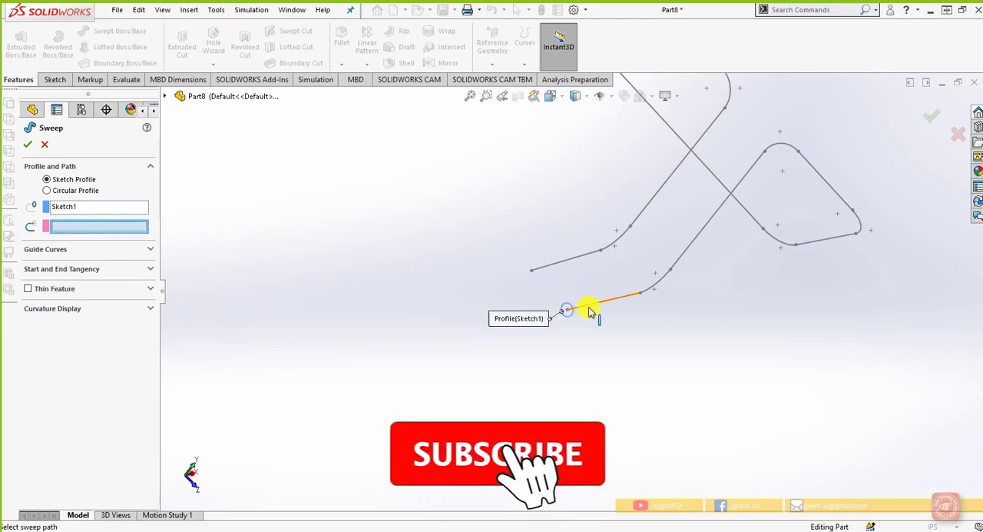
left_click(591, 309)
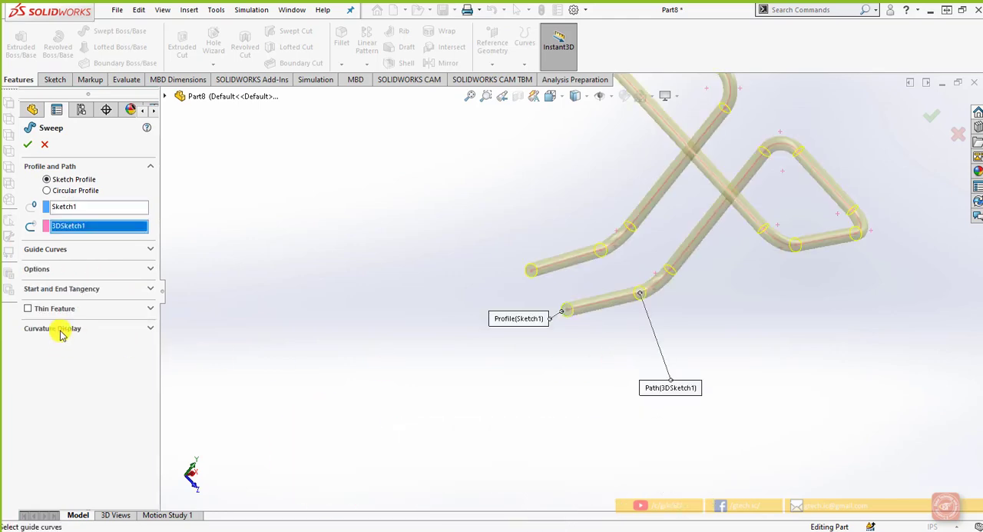
left_click(28, 308)
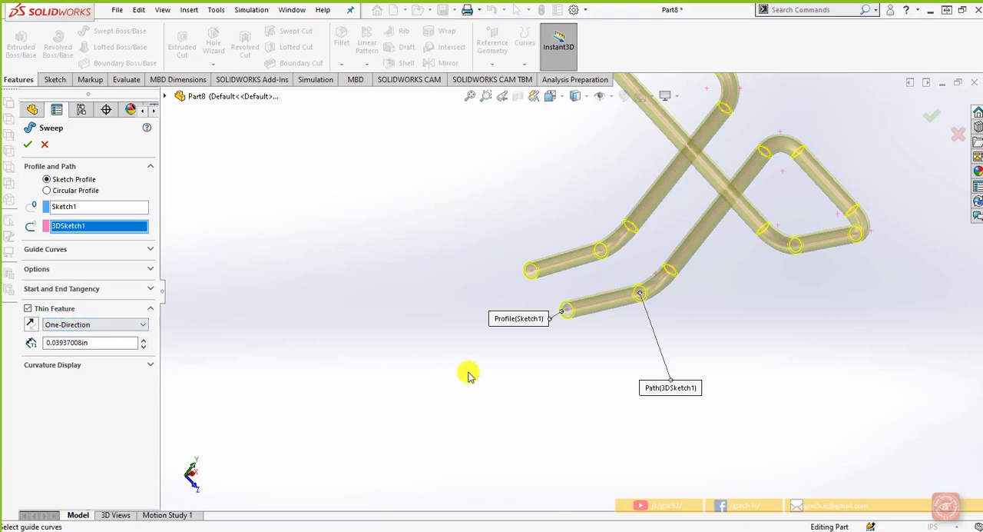
middle_click_drag(467, 373, 410, 334)
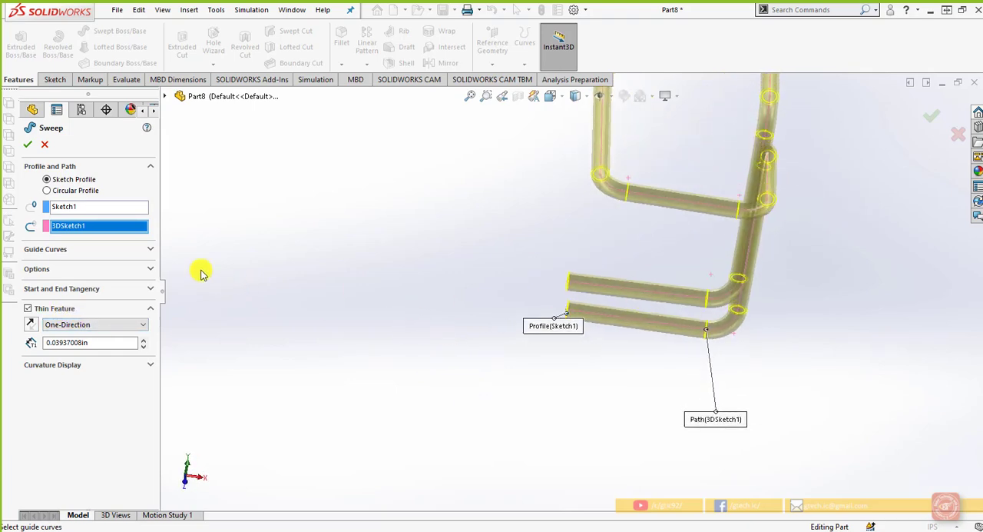
Examine the new sweep's guide curve settings and the available profile twist and profile orientation choices
left_click(151, 269)
left_click(150, 249)
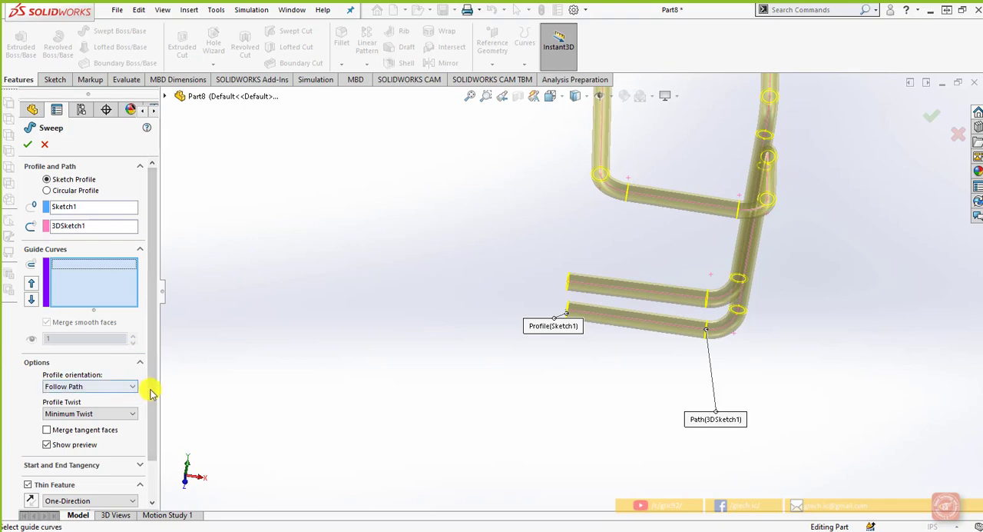
scroll(151, 388, "down", 2)
left_click(120, 370)
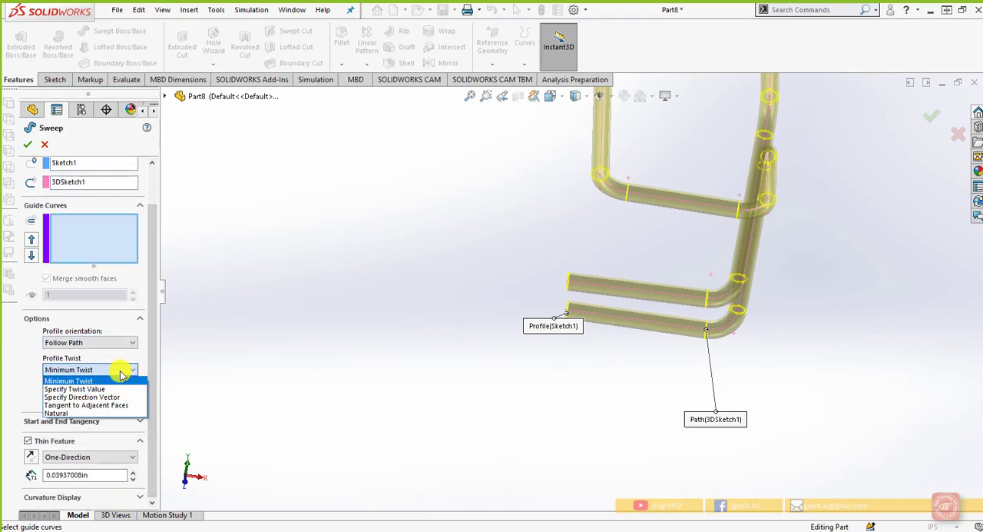
left_click(120, 373)
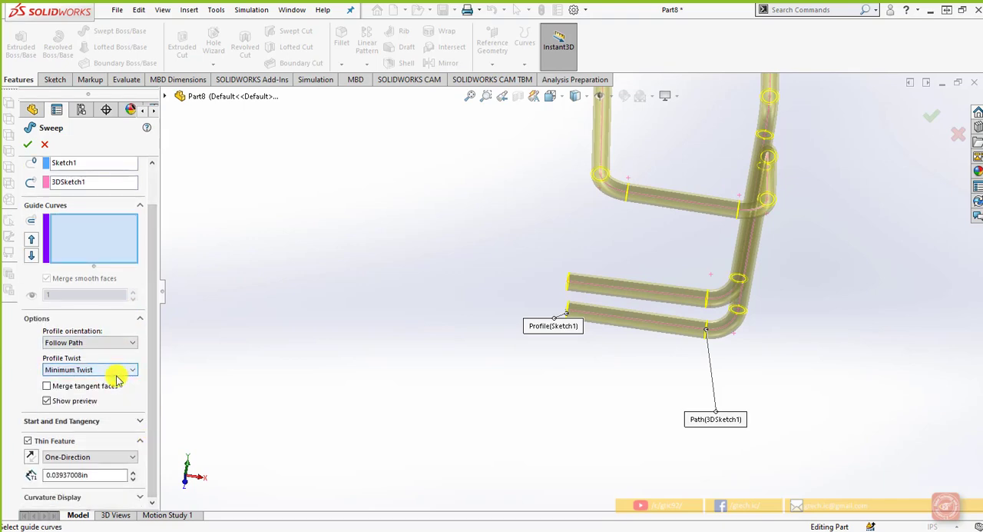
left_click(123, 343)
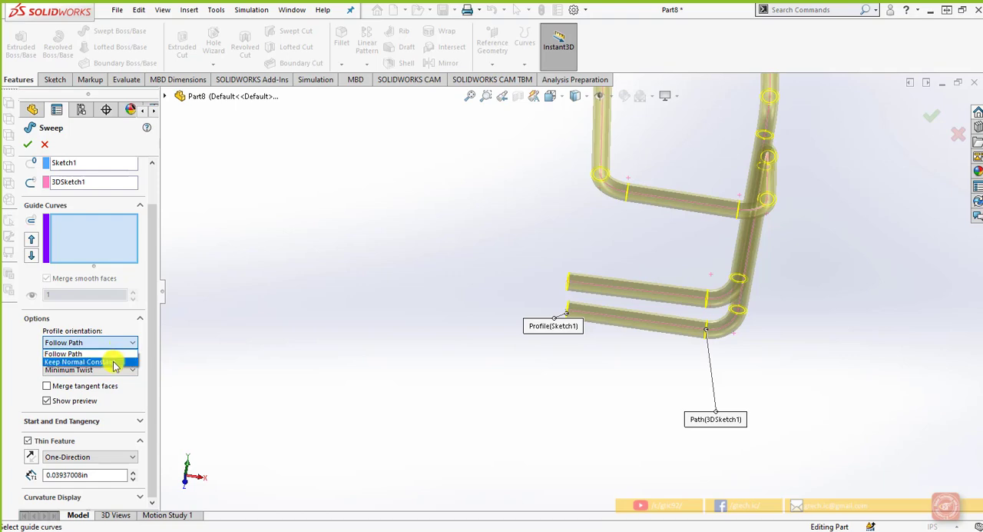
left_click(123, 323)
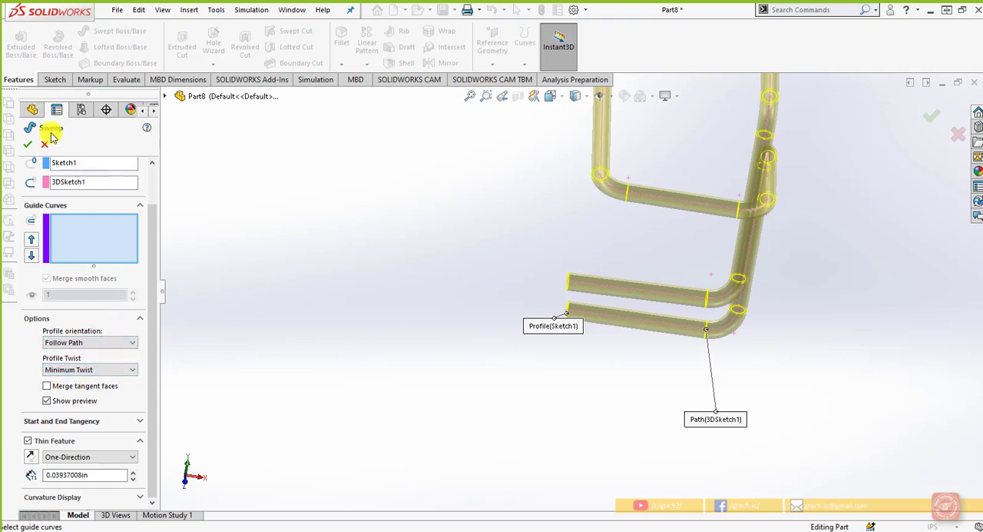
Create the thin sweep with a 0.03937008 in wall and inspect the open tube ends and overall shape
left_click(28, 145)
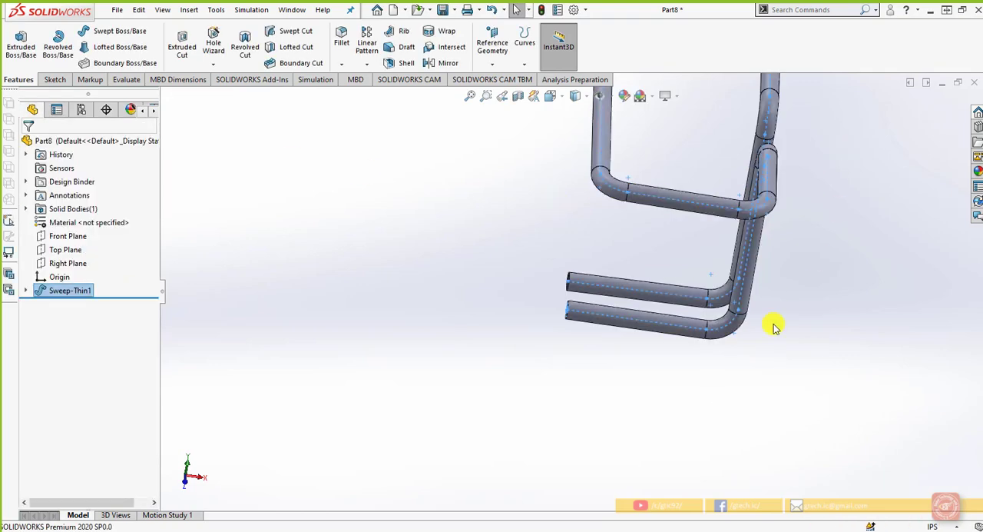
middle_click_drag(774, 328, 622, 342)
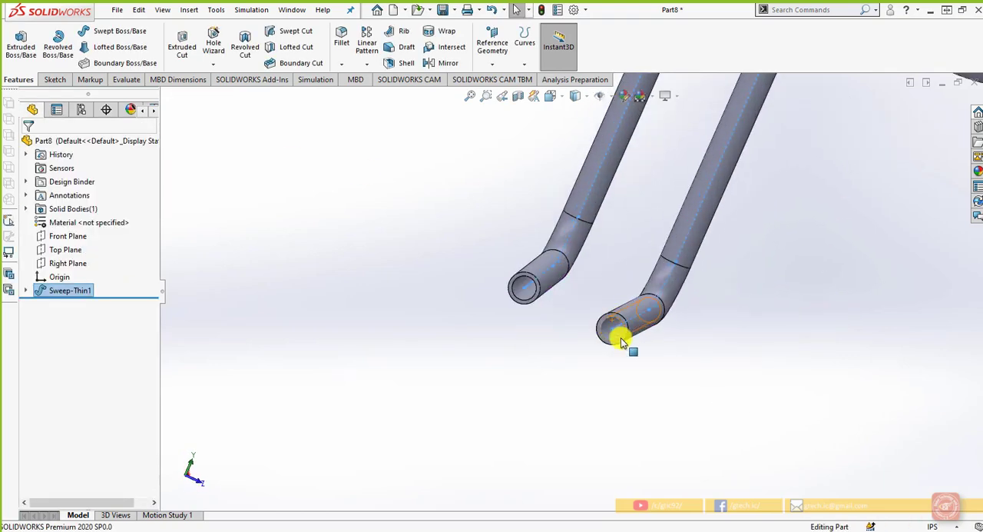
scroll(672, 353, "up", 6)
middle_click_drag(649, 294, 507, 286)
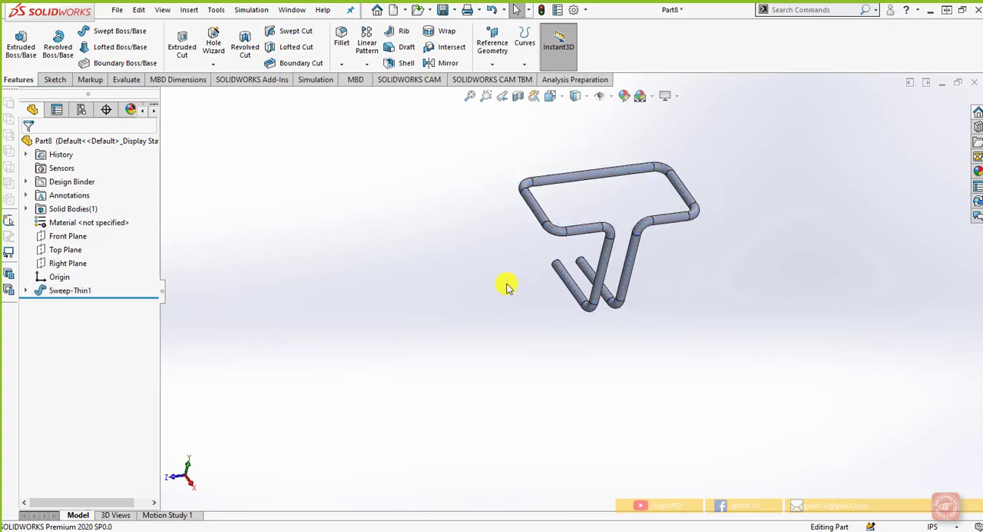